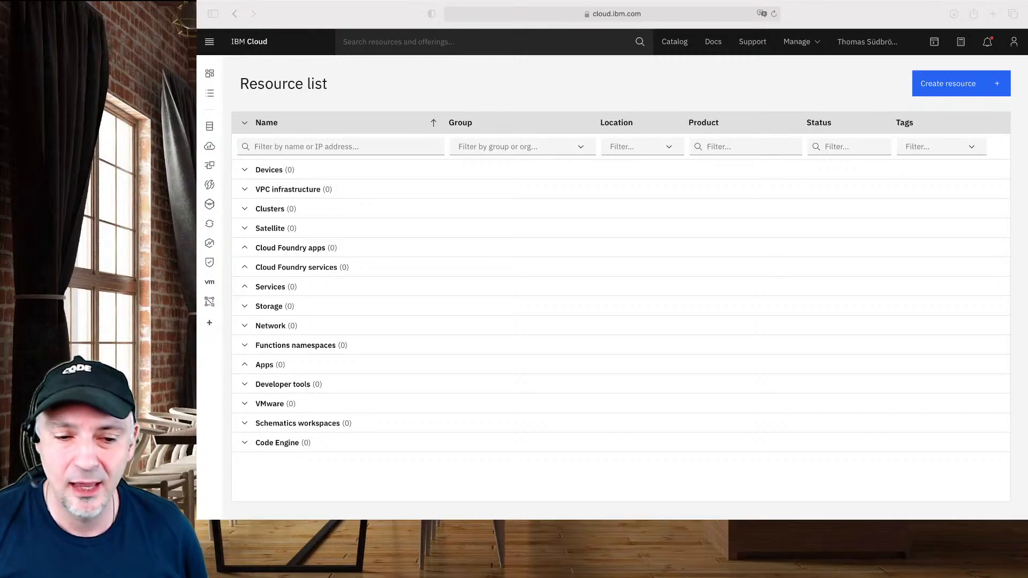
Start creating a resource, search the catalog for "Node" and open the Node-RED App starter kit
{"action": "left_click", "coordinate": [790, 3]}
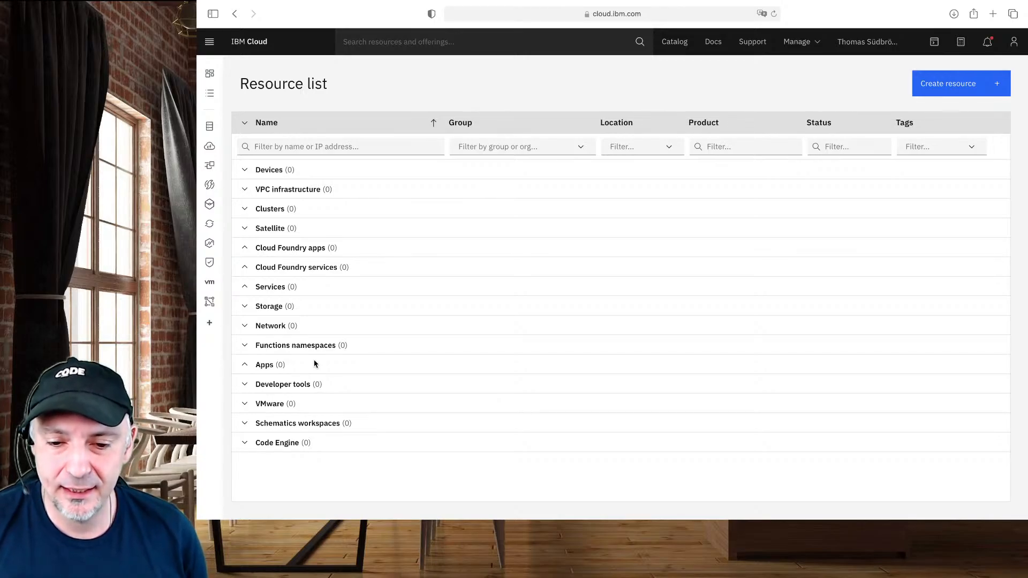
{"action": "left_click", "coordinate": [947, 91]}
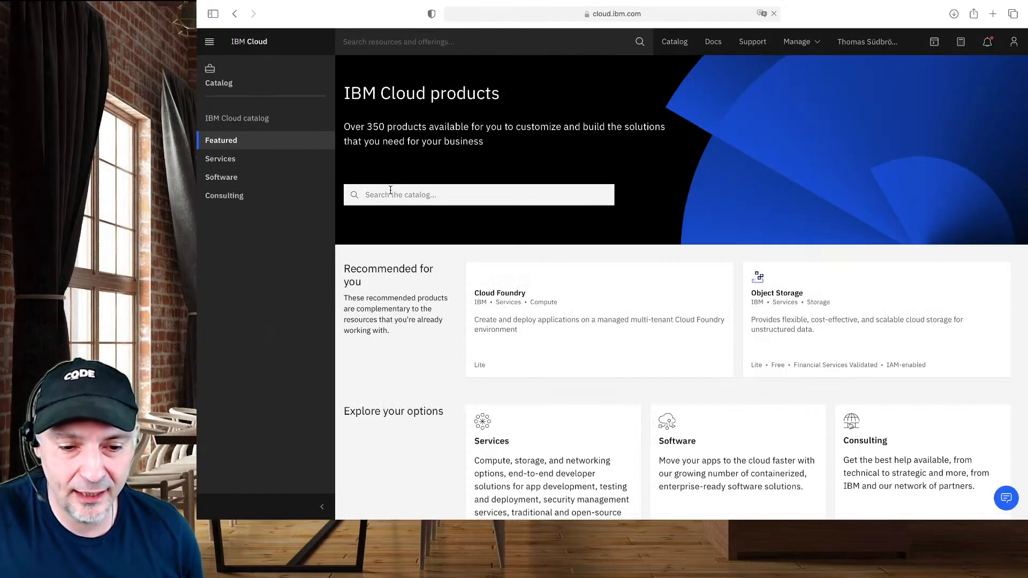
{"action": "left_click", "coordinate": [390, 194]}
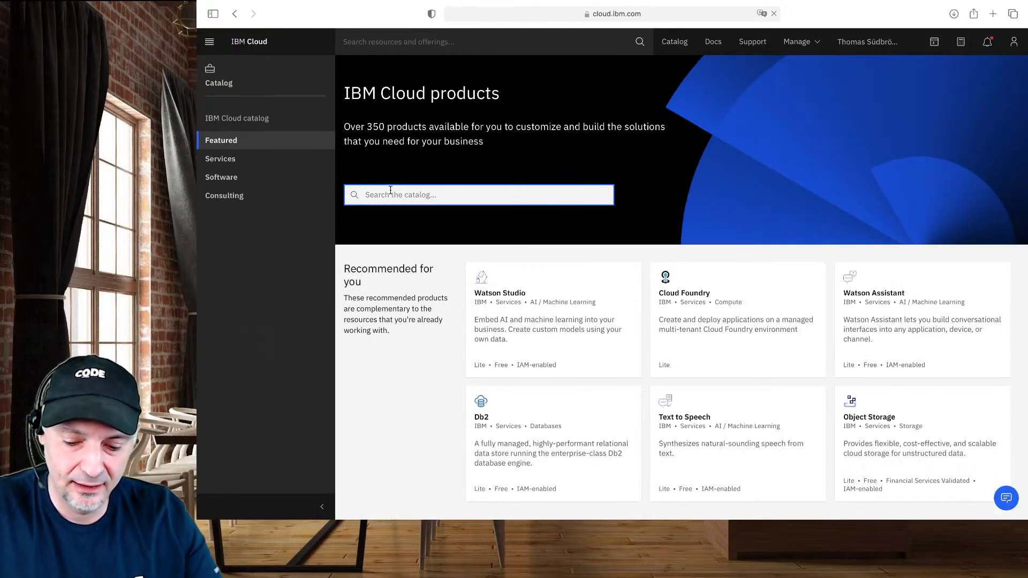
{"action": "type", "text": "Node"}
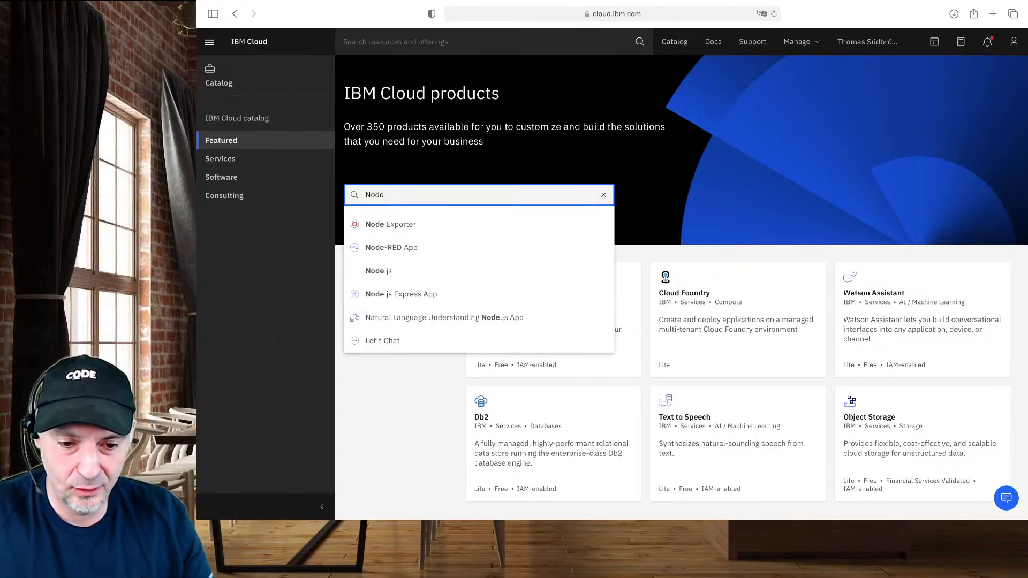
{"action": "left_click", "coordinate": [377, 249]}
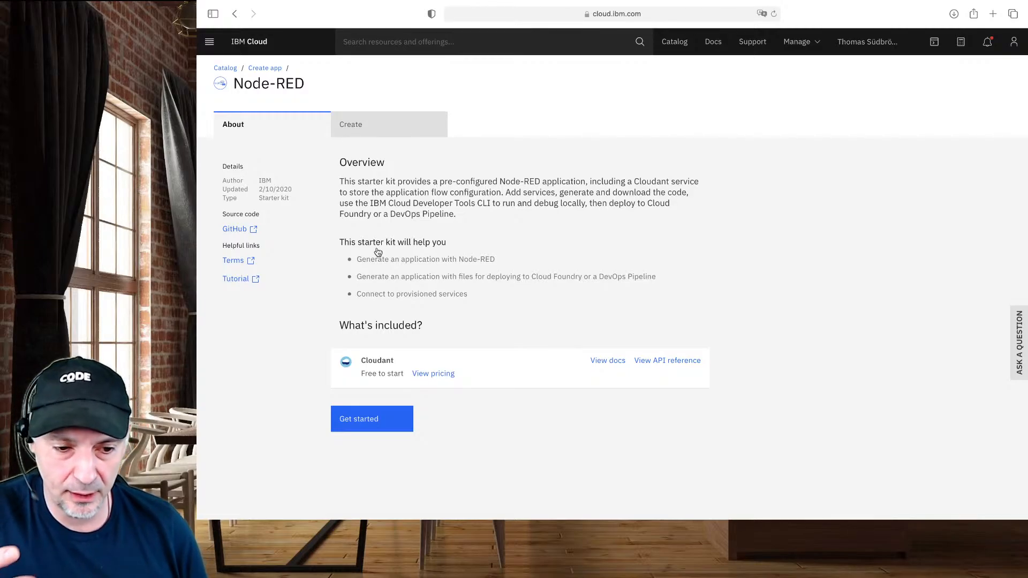
Open the starter kit's GitHub repository in a separate tab, examine its README, and return to the Node-RED page
{"action": "right_click", "coordinate": [241, 236]}
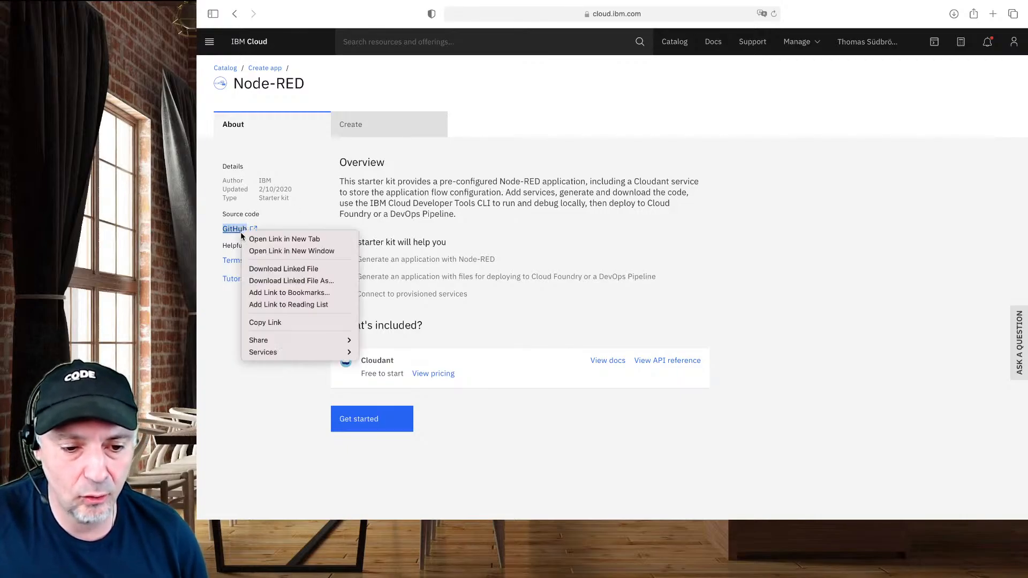
{"action": "left_click", "coordinate": [274, 237]}
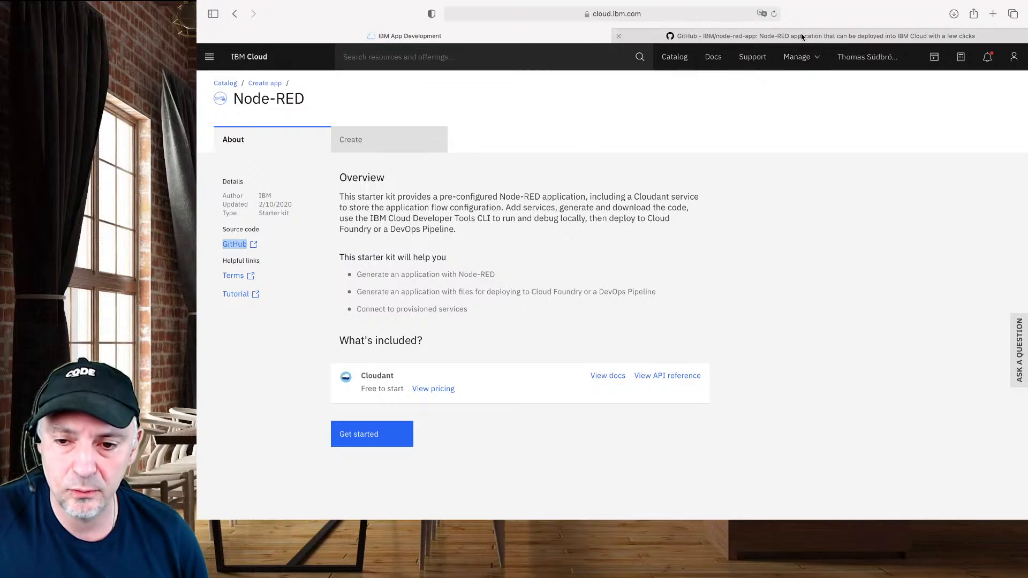
{"action": "left_click", "coordinate": [819, 35]}
{"action": "scroll", "coordinate": [581, 391], "scroll_direction": "down", "scroll_amount": 15}
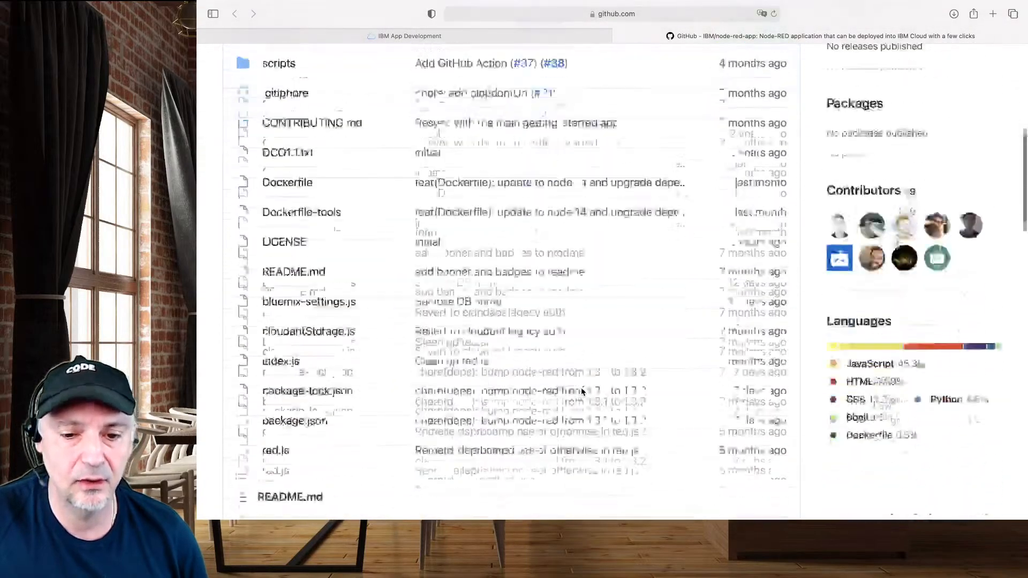
{"action": "scroll", "coordinate": [581, 392], "scroll_direction": "down", "scroll_amount": 1}
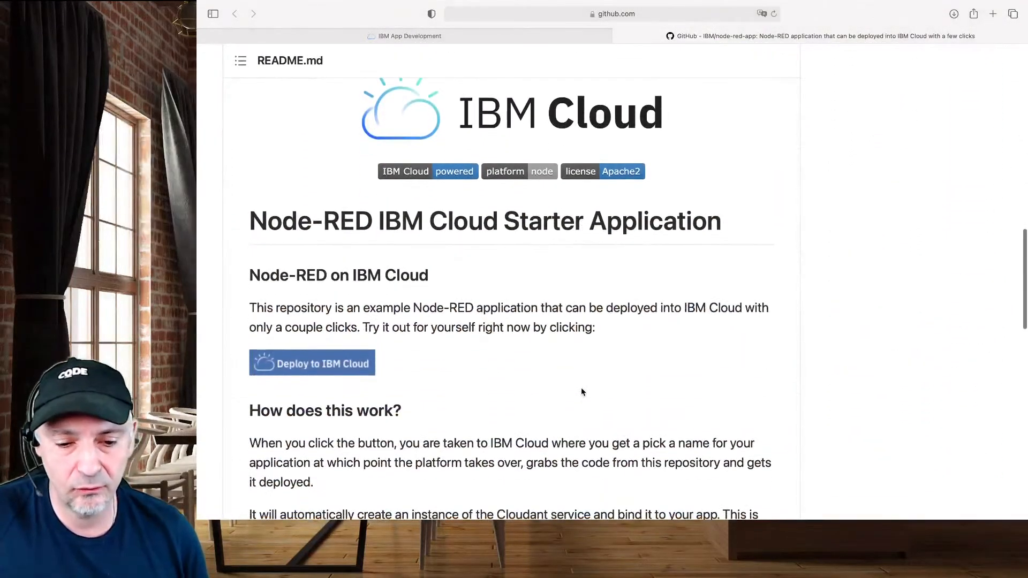
{"action": "left_click", "coordinate": [563, 40]}
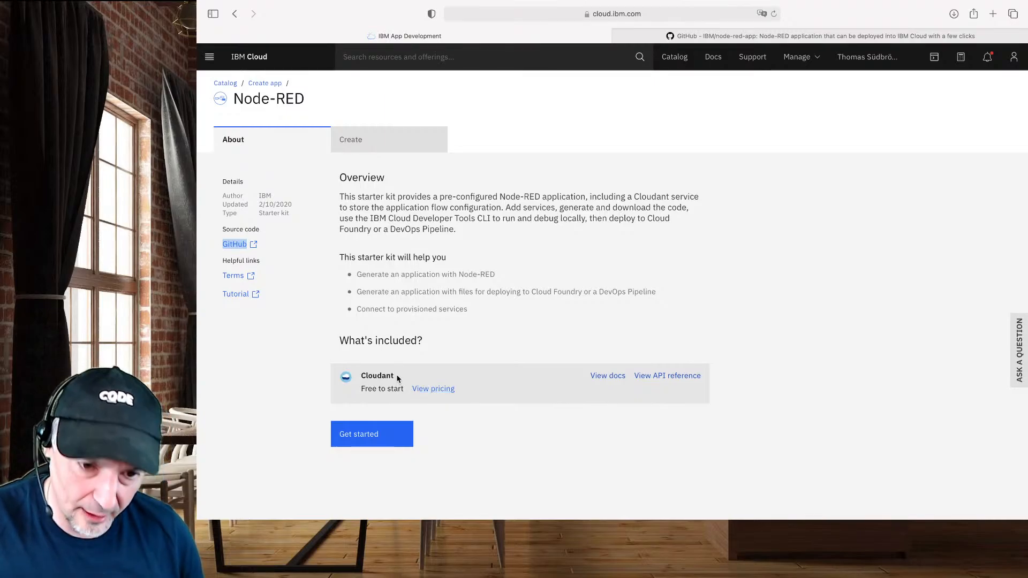
Open the Node-RED app creation form and set the app name to "Node RED App CloudFoundry"
{"action": "left_click", "coordinate": [403, 151]}
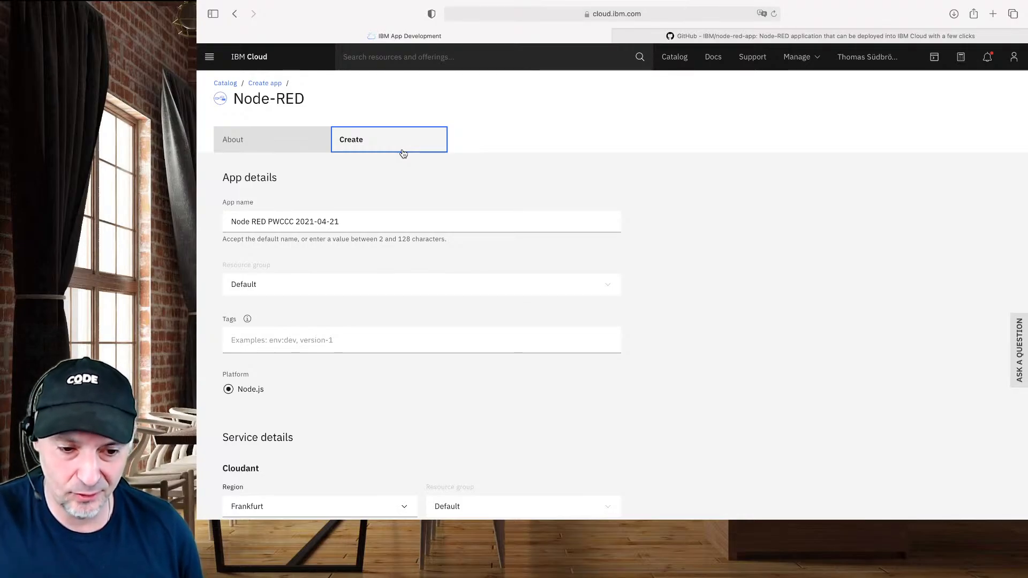
{"action": "left_click_drag", "start_coordinate": [268, 222], "coordinate": [356, 222]}
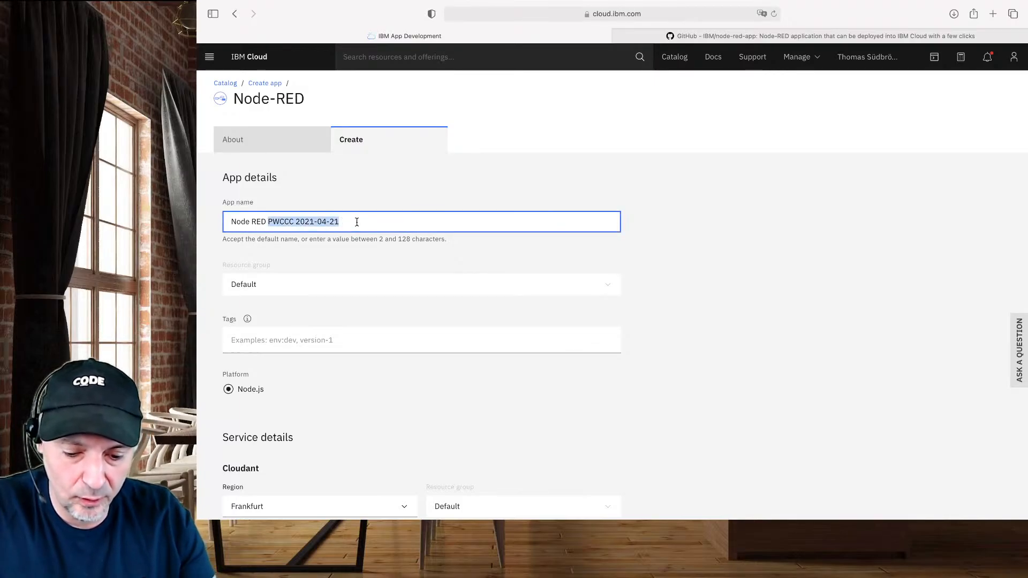
{"action": "type", "text": "A"}
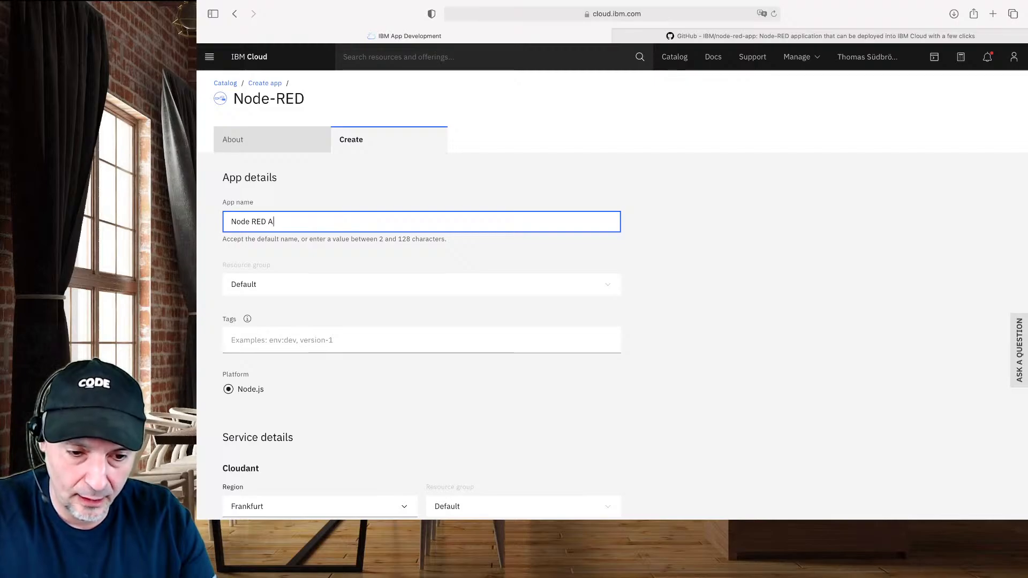
{"action": "type", "text": "pp Cloud"}
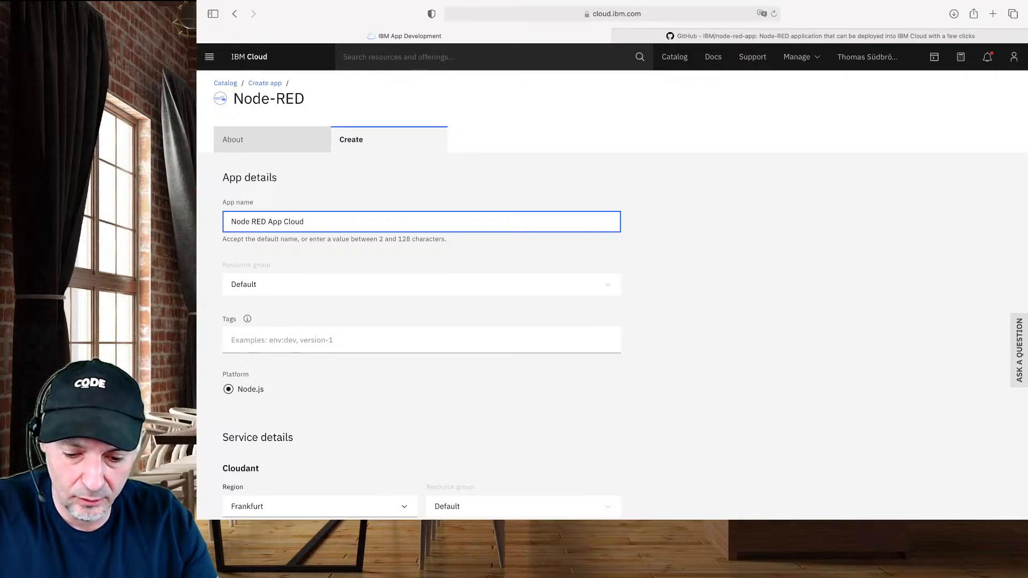
{"action": "type", "text": "Foun"}
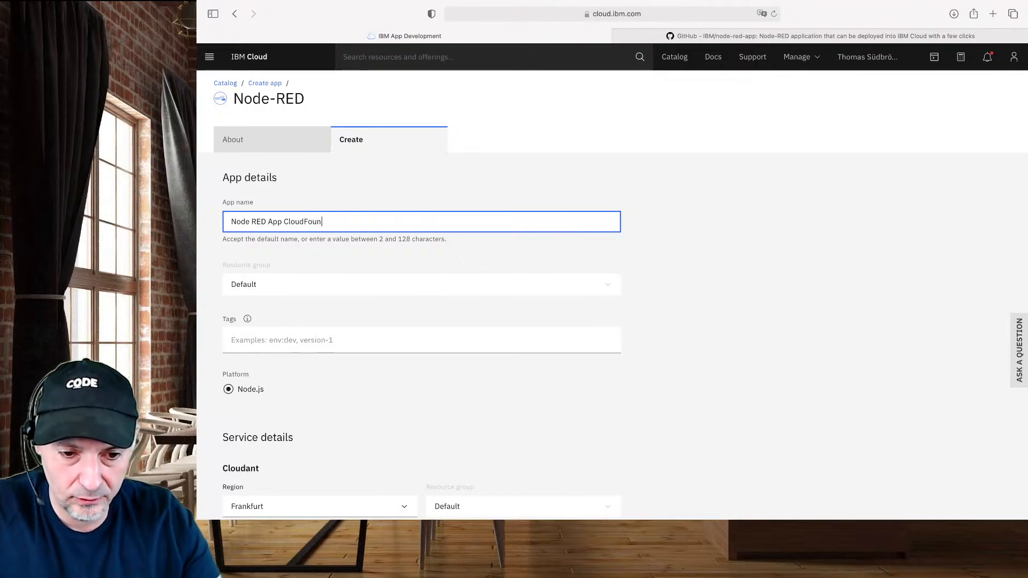
{"action": "type", "text": "dry"}
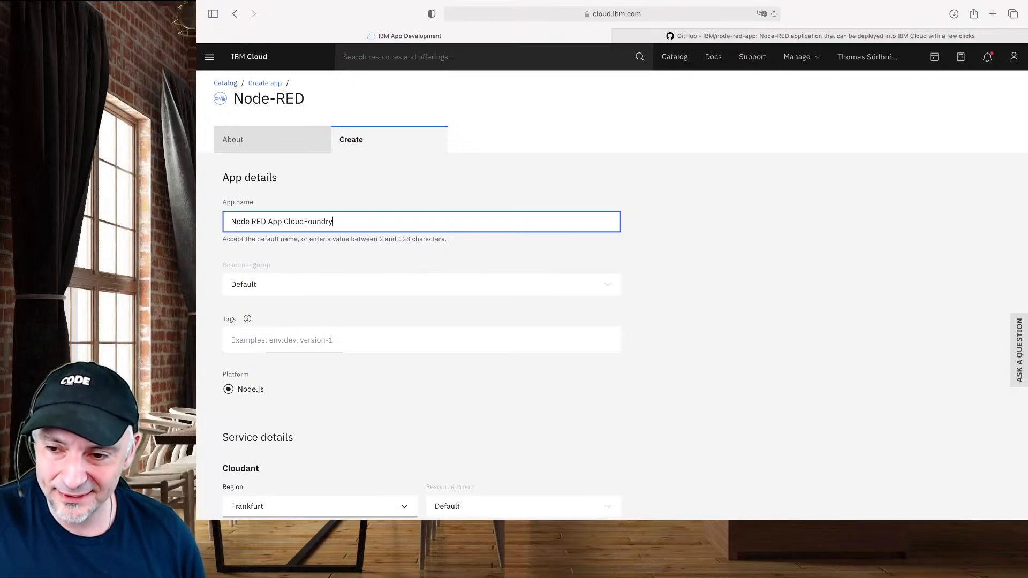
Review the app and Cloudant service details, keeping region Frankfurt and pricing plan Lite, and create the app
{"action": "scroll", "coordinate": [466, 295], "scroll_direction": "down", "scroll_amount": 3}
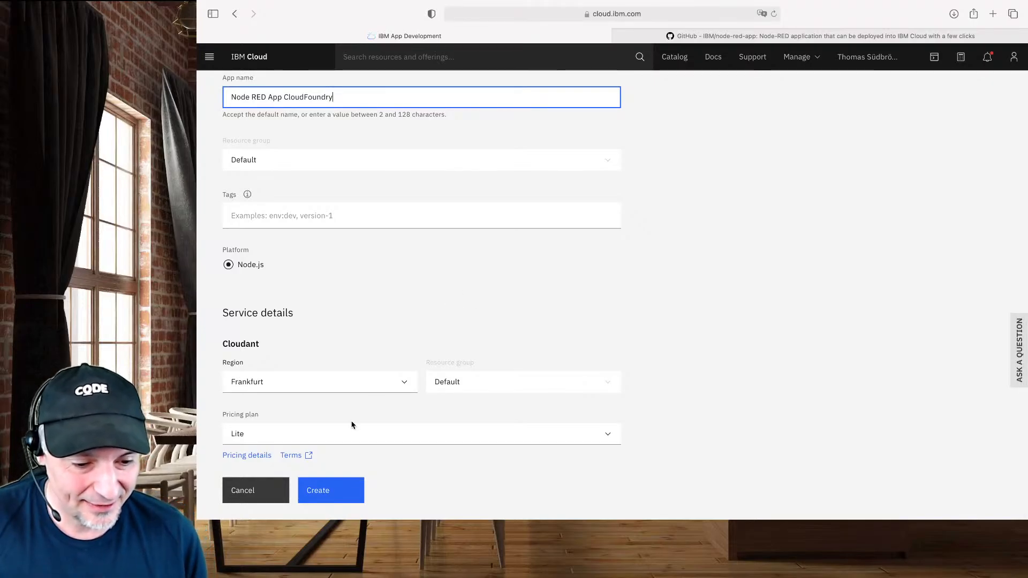
{"action": "scroll", "coordinate": [351, 423], "scroll_direction": "down", "scroll_amount": 1}
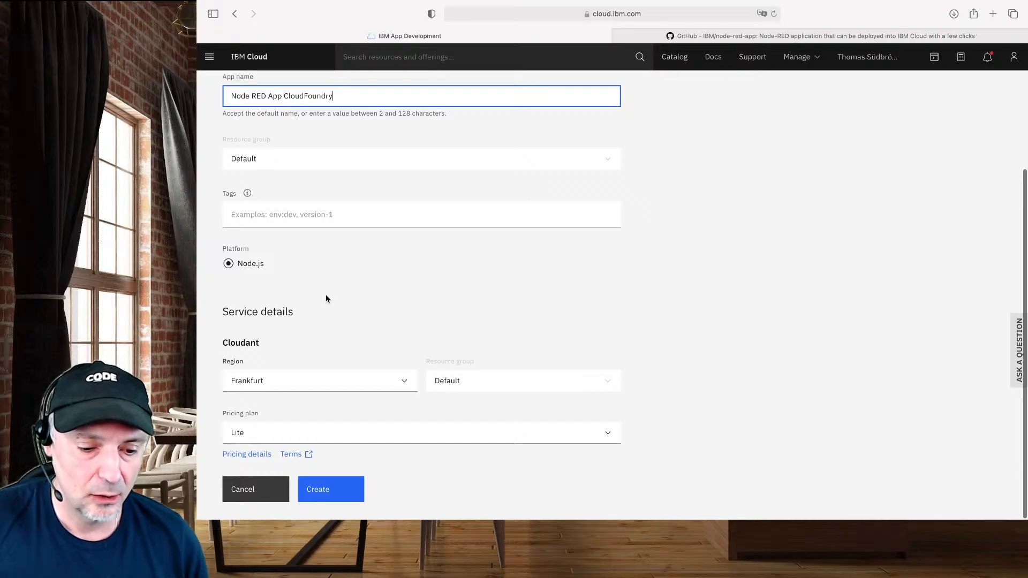
{"action": "scroll", "coordinate": [327, 298], "scroll_direction": "up", "scroll_amount": 1}
{"action": "scroll", "coordinate": [343, 295], "scroll_direction": "up", "scroll_amount": 4}
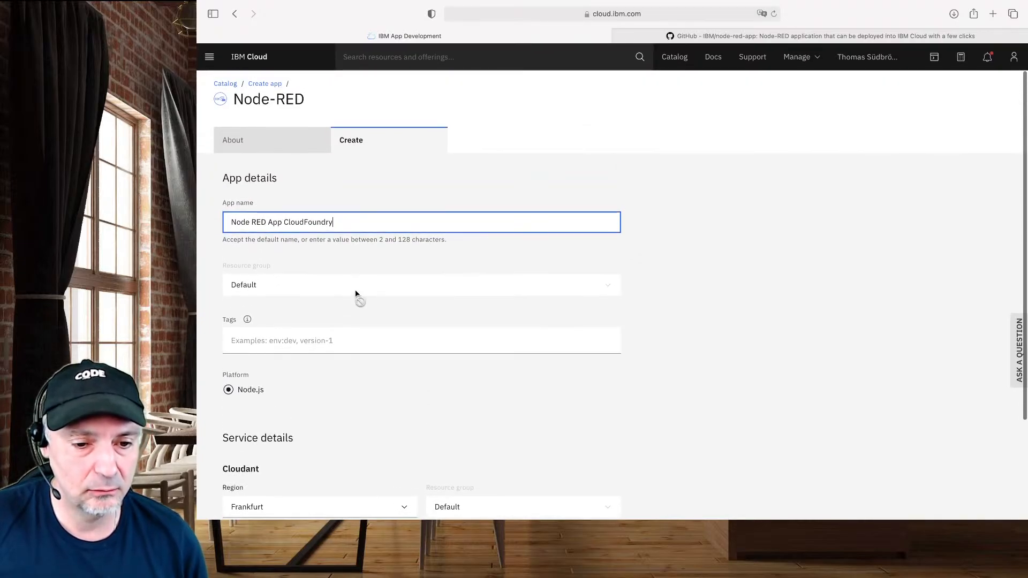
{"action": "scroll", "coordinate": [356, 293], "scroll_direction": "down", "scroll_amount": 3}
{"action": "scroll", "coordinate": [356, 294], "scroll_direction": "down", "scroll_amount": 2}
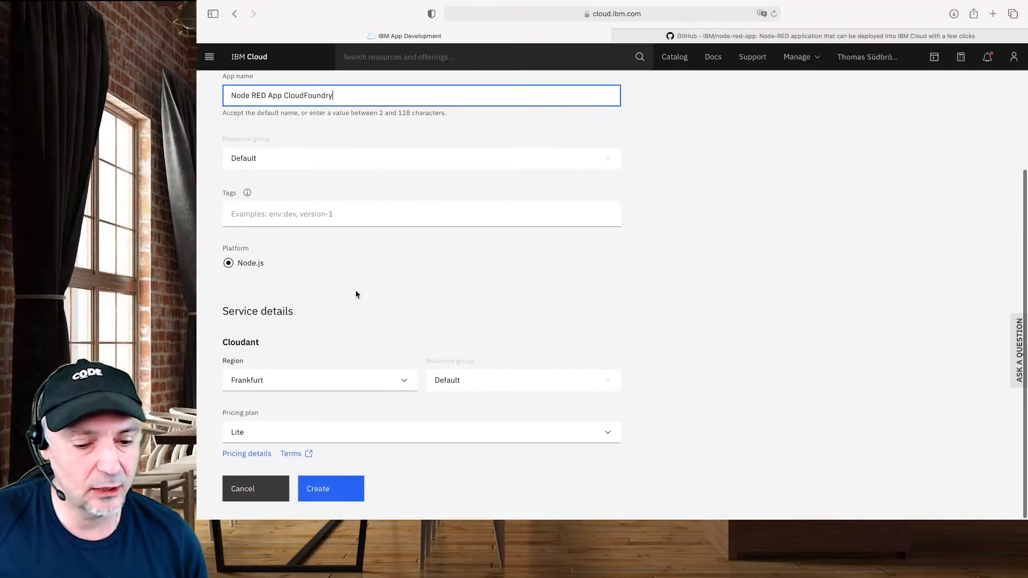
{"action": "left_click", "coordinate": [340, 495]}
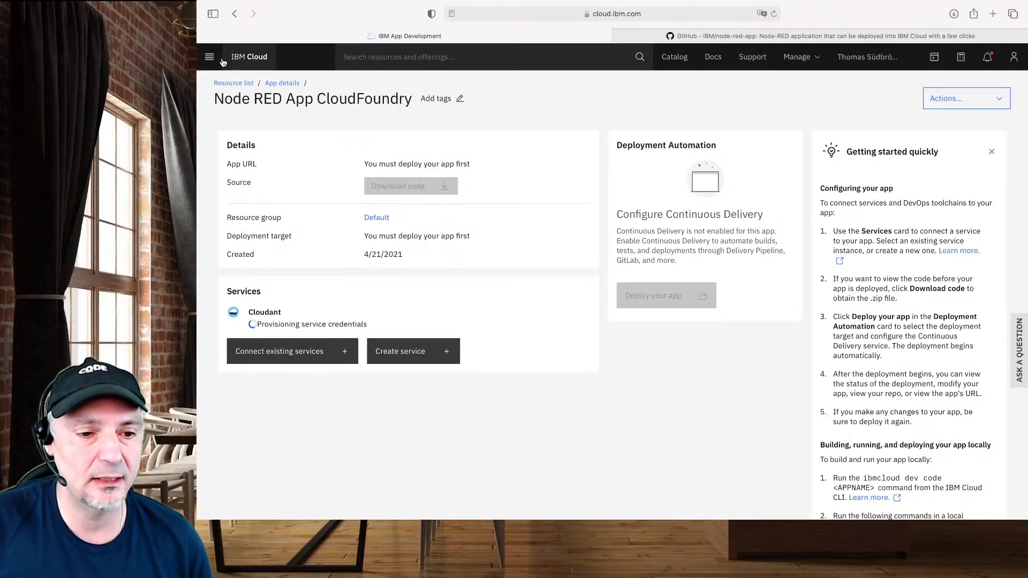
Open the resource list in a separate tab, expand Services to check the Cloudant instance, and return to the app details
{"action": "right_click", "coordinate": [239, 86]}
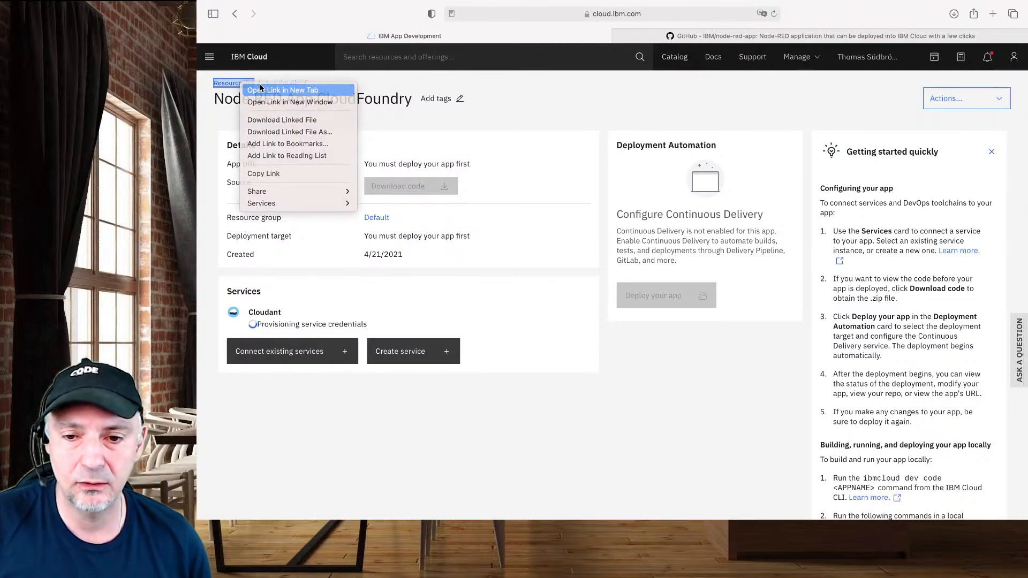
{"action": "left_click", "coordinate": [262, 90]}
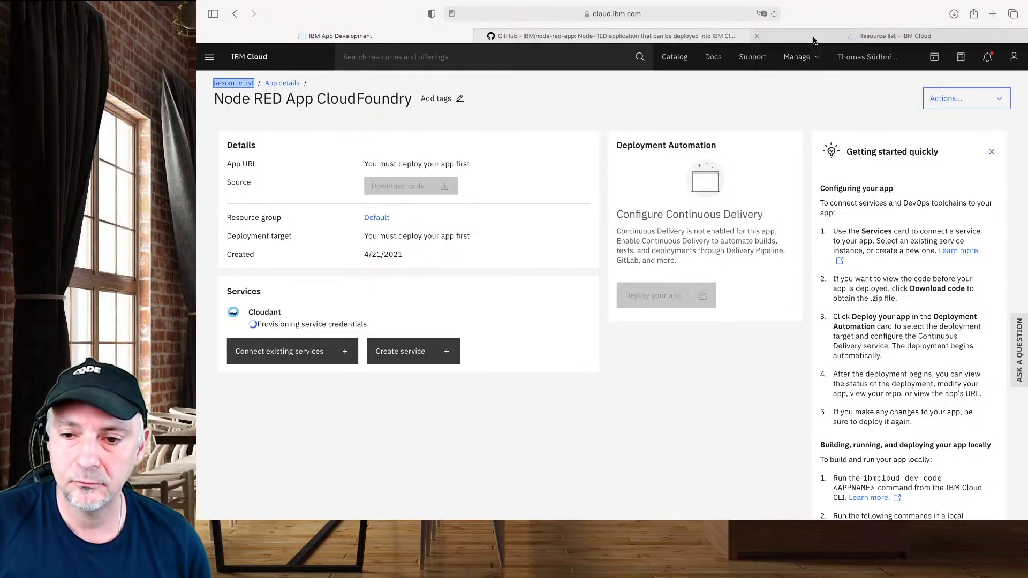
{"action": "left_click", "coordinate": [813, 36]}
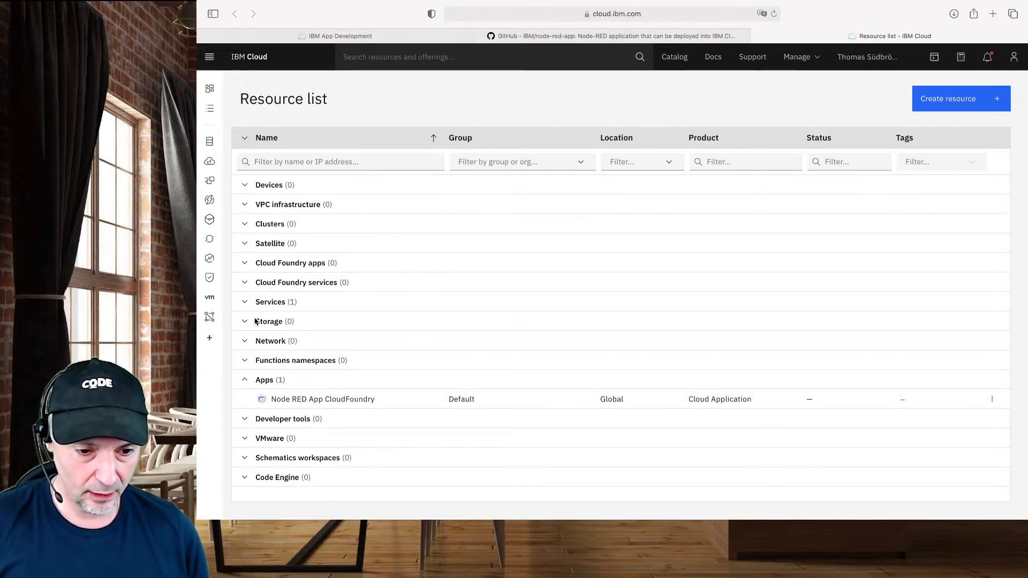
{"action": "left_click", "coordinate": [243, 303]}
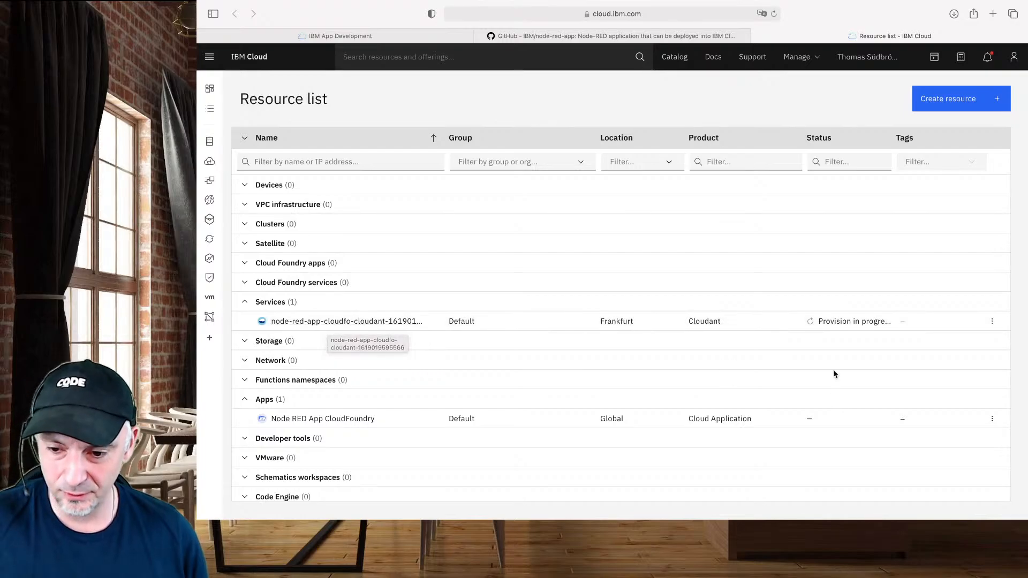
{"action": "left_click", "coordinate": [364, 36]}
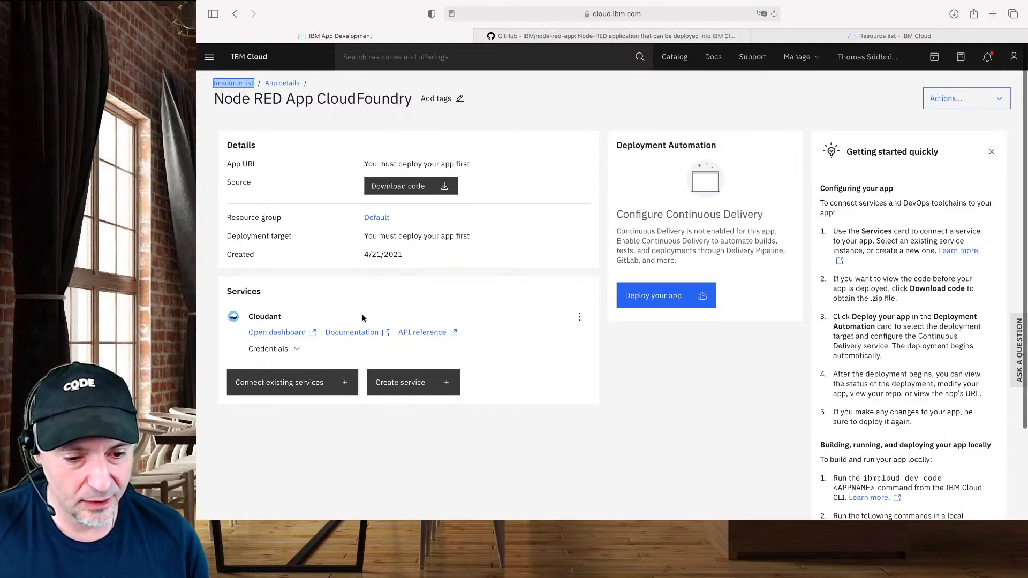
Start deploying the app with Cloud Foundry as the deployment target and generate a new full-access API key with the suggested name
{"action": "left_click", "coordinate": [659, 304]}
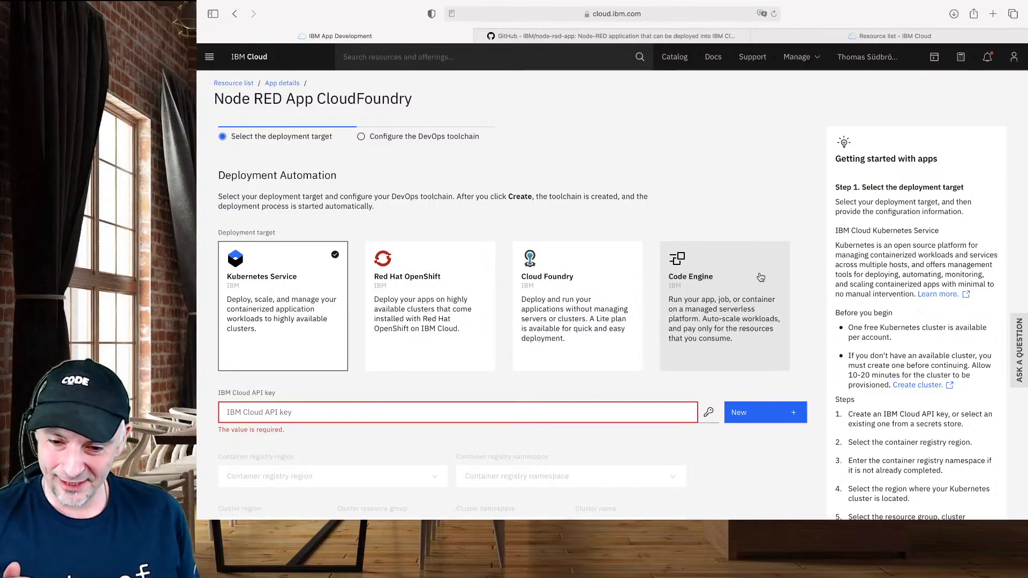
{"action": "left_click", "coordinate": [604, 277]}
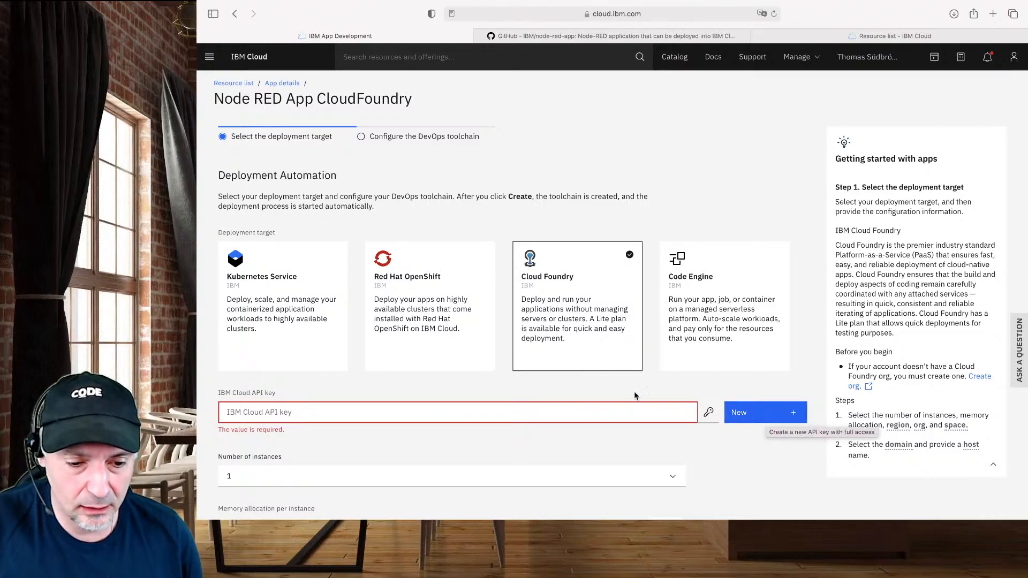
{"action": "scroll", "coordinate": [634, 394], "scroll_direction": "down", "scroll_amount": 3}
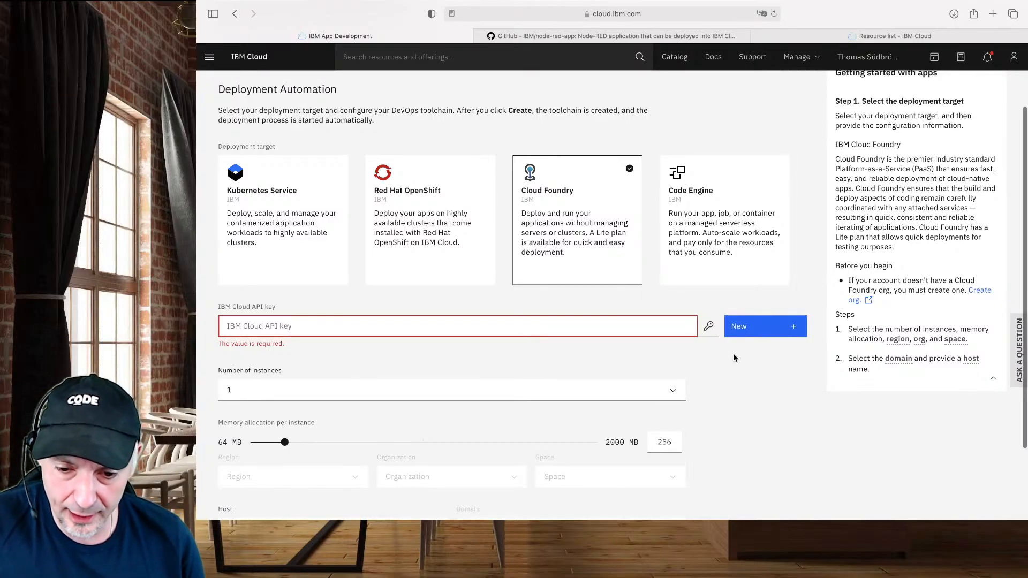
{"action": "left_click", "coordinate": [763, 325]}
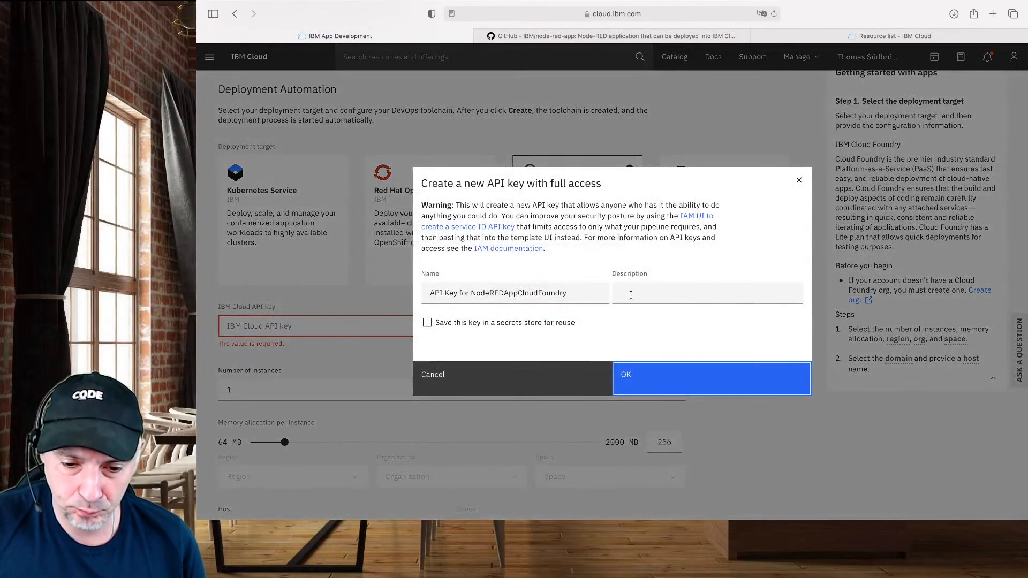
{"action": "left_click", "coordinate": [663, 380]}
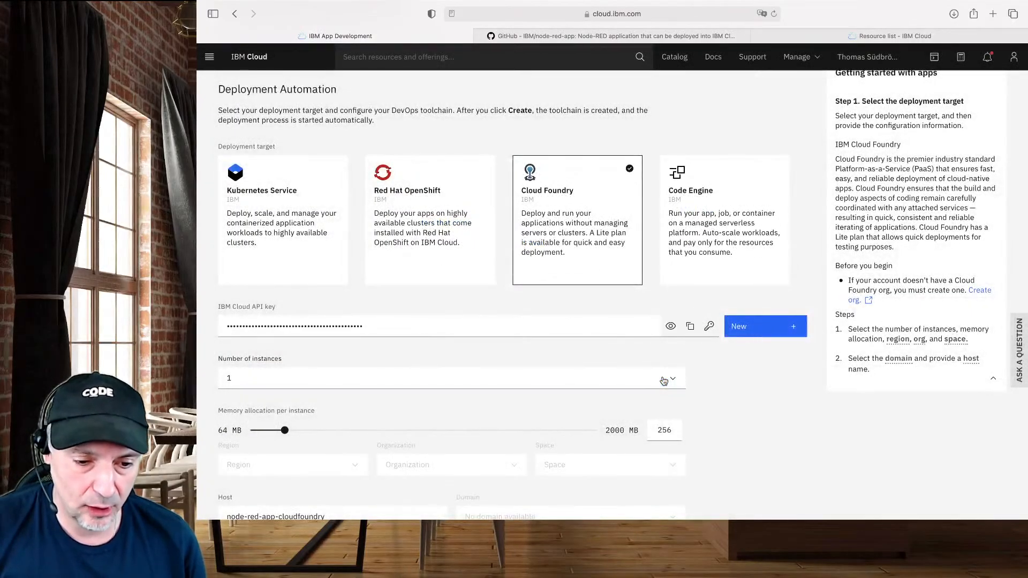
Check the region, organization and space settings, then open the account page in a separate tab and view the Cloud Foundry org's spaces
{"action": "scroll", "coordinate": [664, 378], "scroll_direction": "down", "scroll_amount": 2}
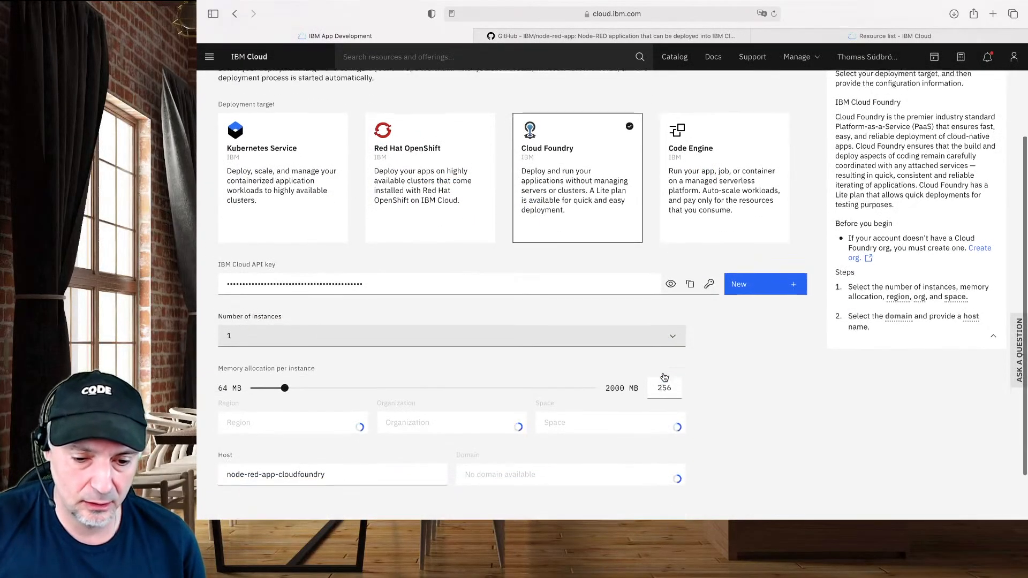
{"action": "scroll", "coordinate": [664, 378], "scroll_direction": "down", "scroll_amount": 2}
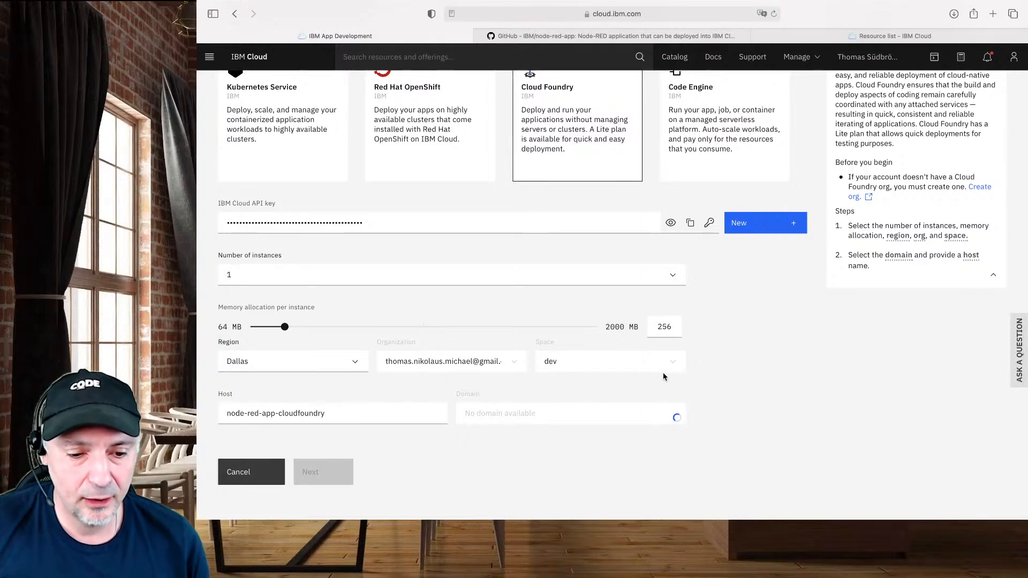
{"action": "scroll", "coordinate": [664, 377], "scroll_direction": "up", "scroll_amount": 1}
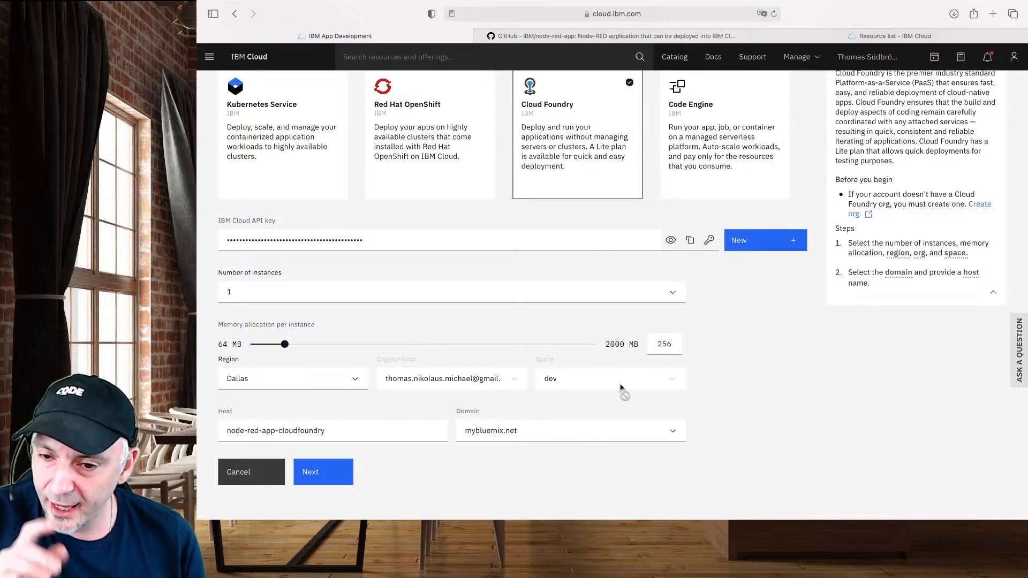
{"action": "left_click", "coordinate": [804, 64]}
{"action": "double_click", "coordinate": [802, 60]}
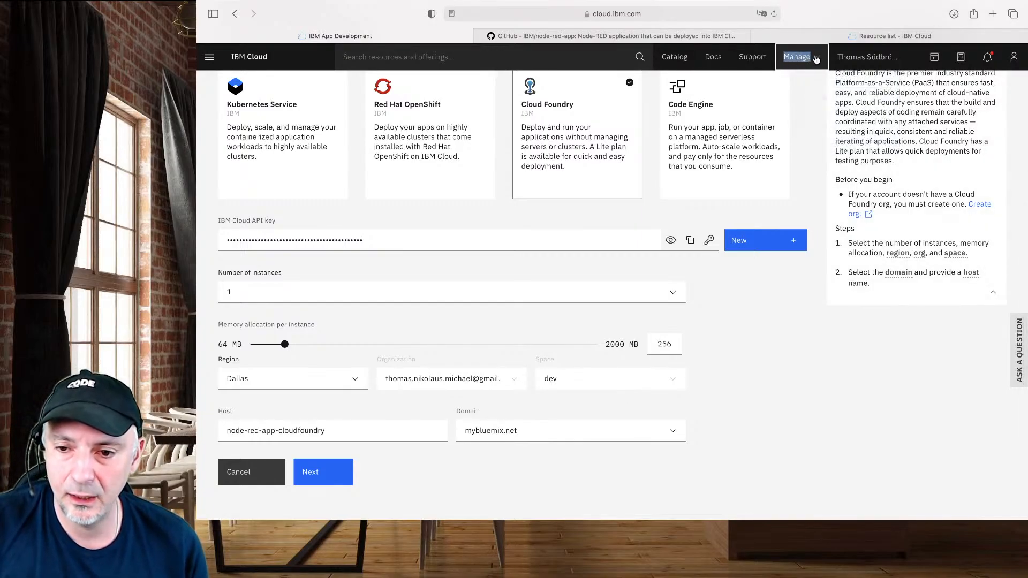
{"action": "left_click", "coordinate": [815, 59]}
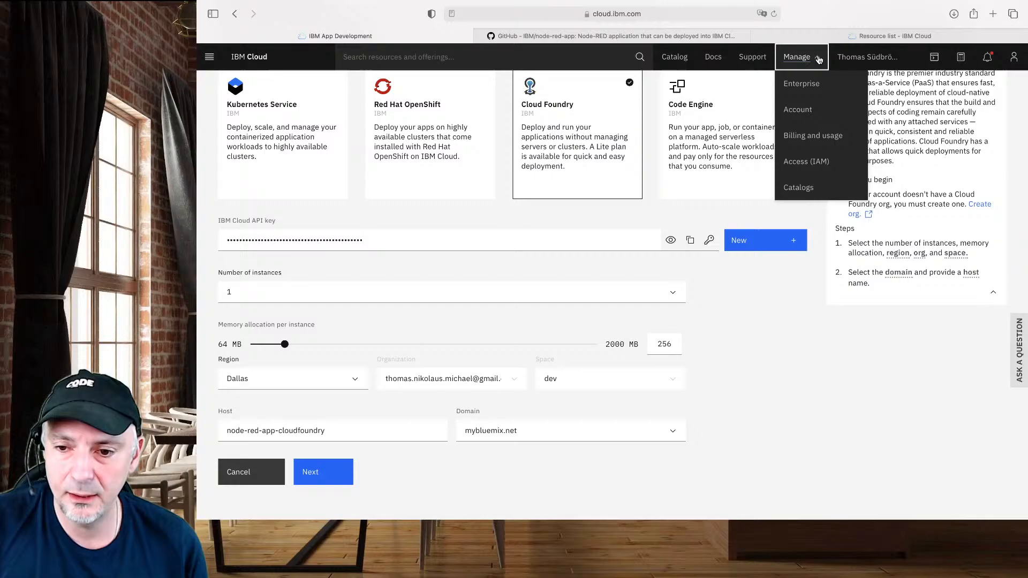
{"action": "right_click", "coordinate": [812, 110]}
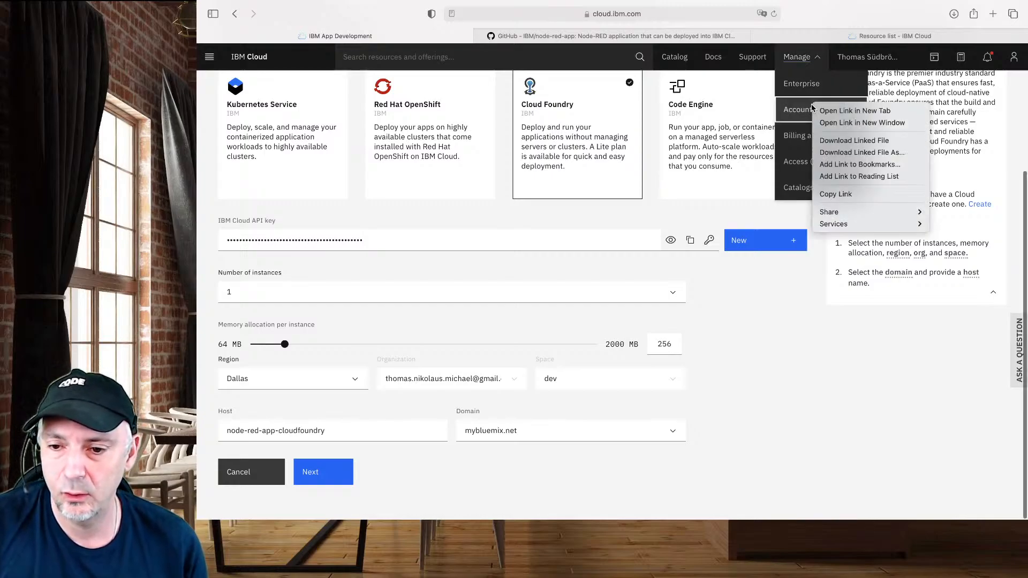
{"action": "left_click", "coordinate": [834, 106]}
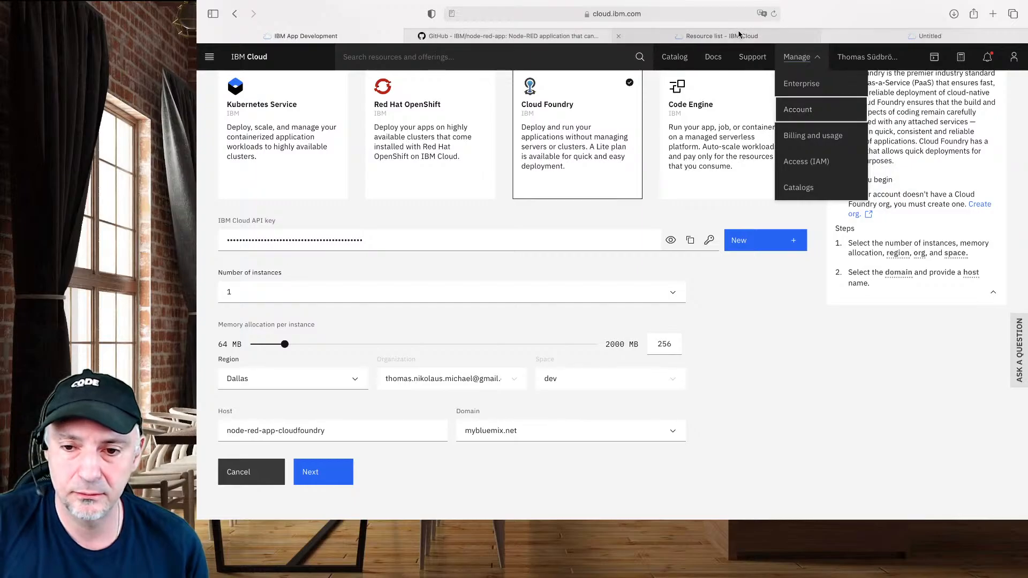
{"action": "left_click", "coordinate": [892, 38]}
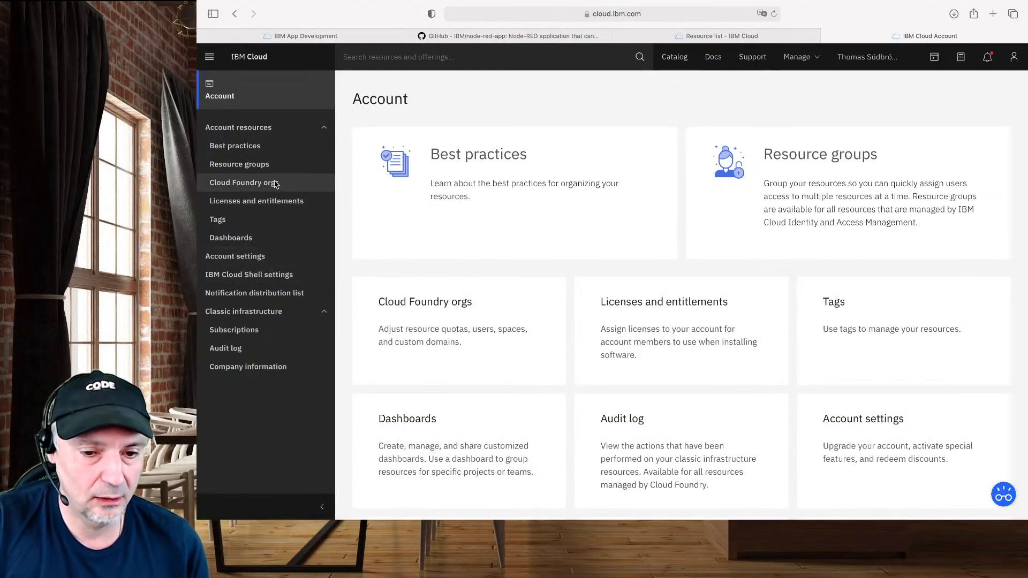
{"action": "left_click", "coordinate": [274, 184]}
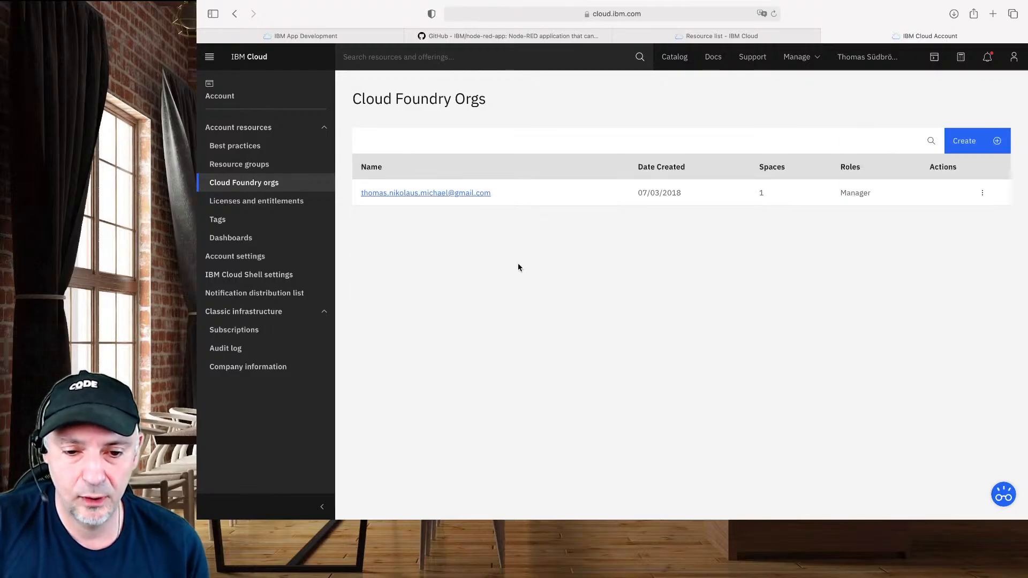
{"action": "left_click", "coordinate": [476, 194]}
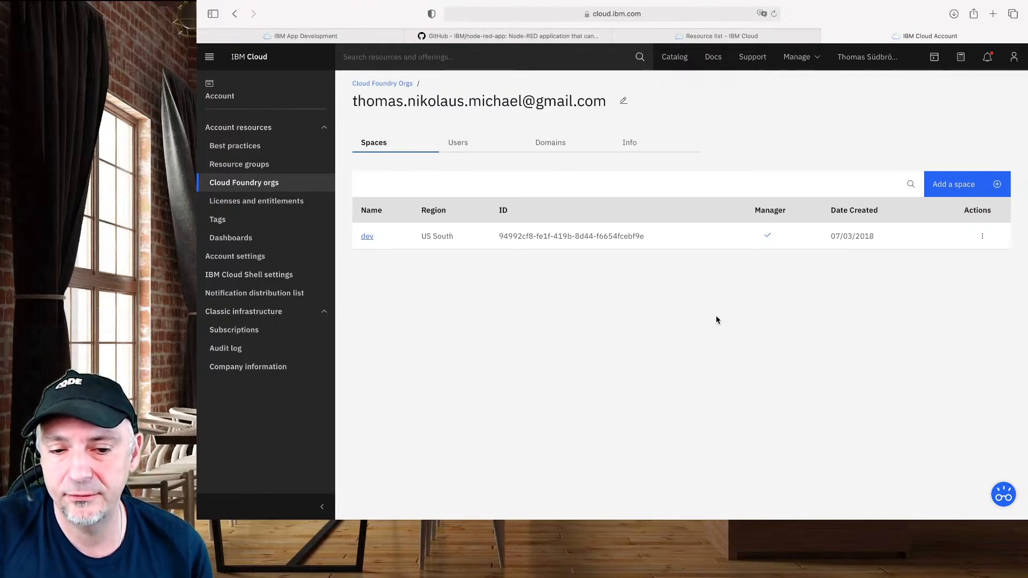
Check the regions offered for a new space in the org, close the form without saving, and return to the deployment settings
{"action": "left_click", "coordinate": [945, 182]}
{"action": "left_click", "coordinate": [695, 239]}
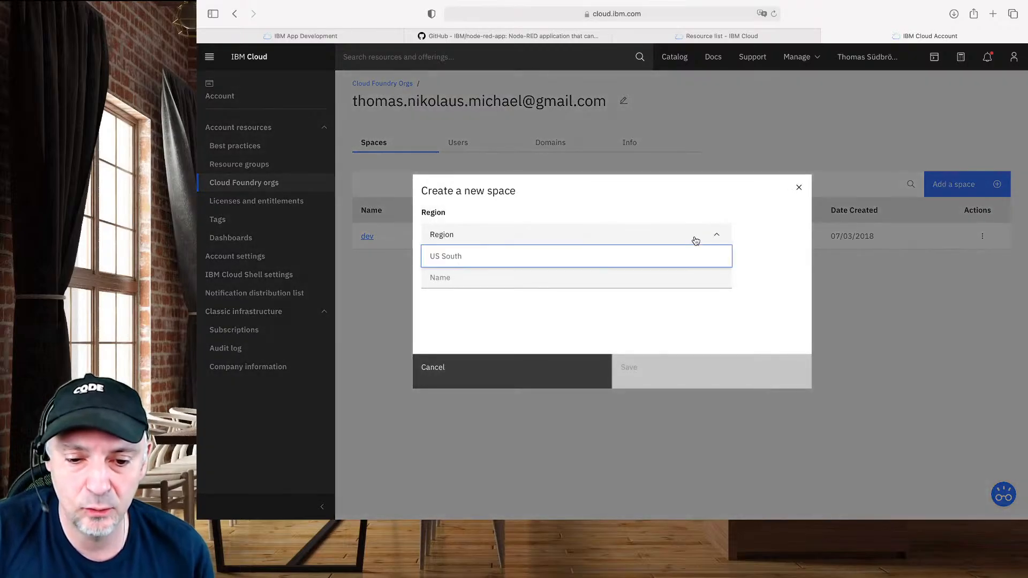
{"action": "left_click", "coordinate": [801, 186]}
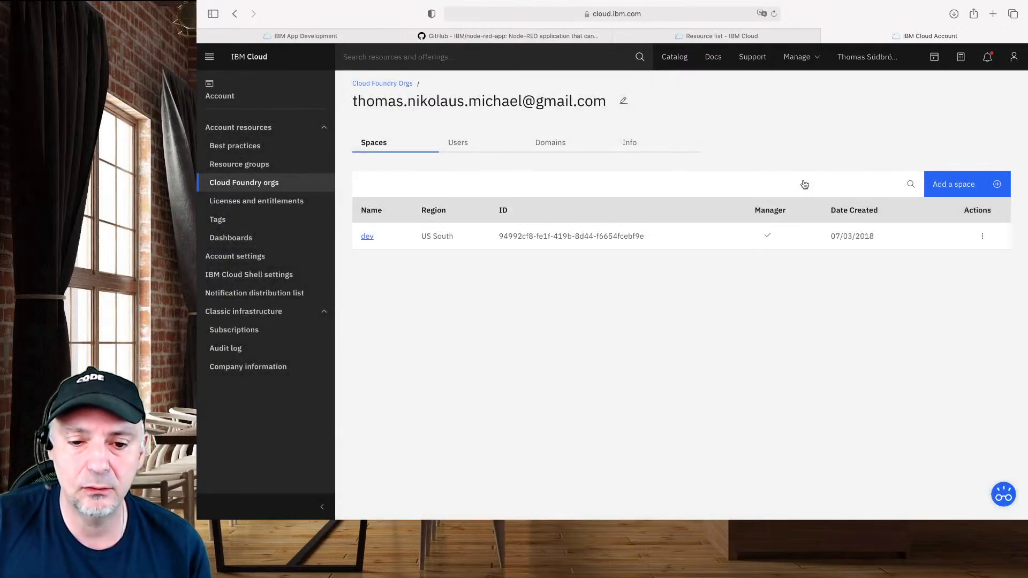
{"action": "left_click", "coordinate": [326, 32]}
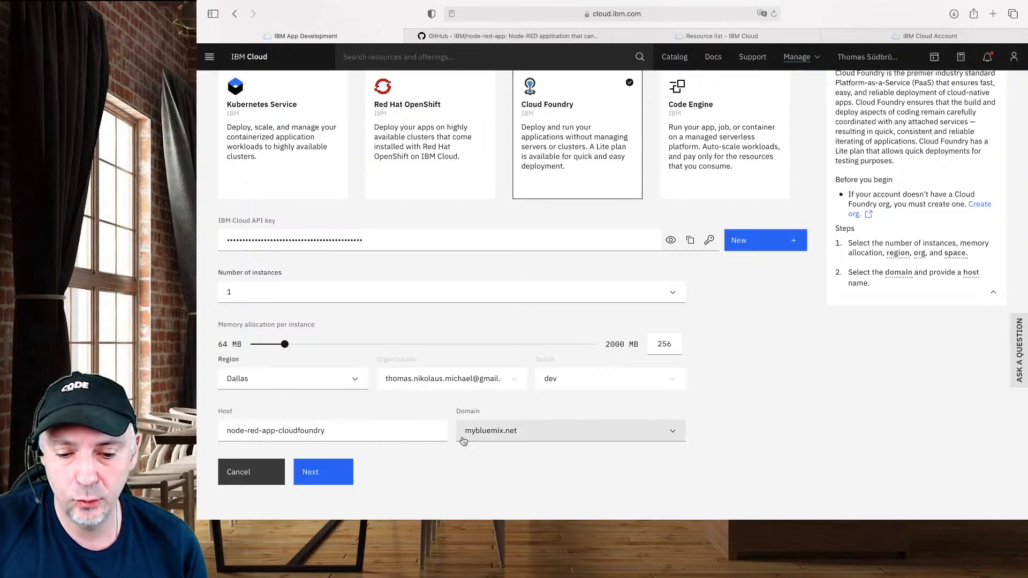
Keep domain mybluemix.net and host node-red-app-cloudfoundry for the Cloud Foundry deployment, and continue to the DevOps toolchain configuration
{"action": "left_click", "coordinate": [507, 435]}
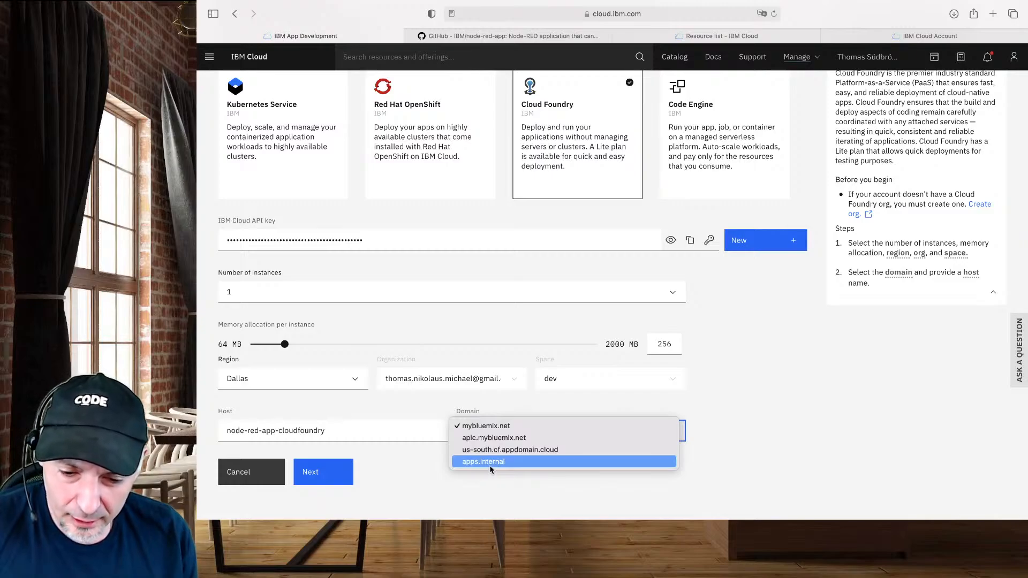
{"action": "left_click", "coordinate": [502, 426]}
{"action": "left_click", "coordinate": [351, 428]}
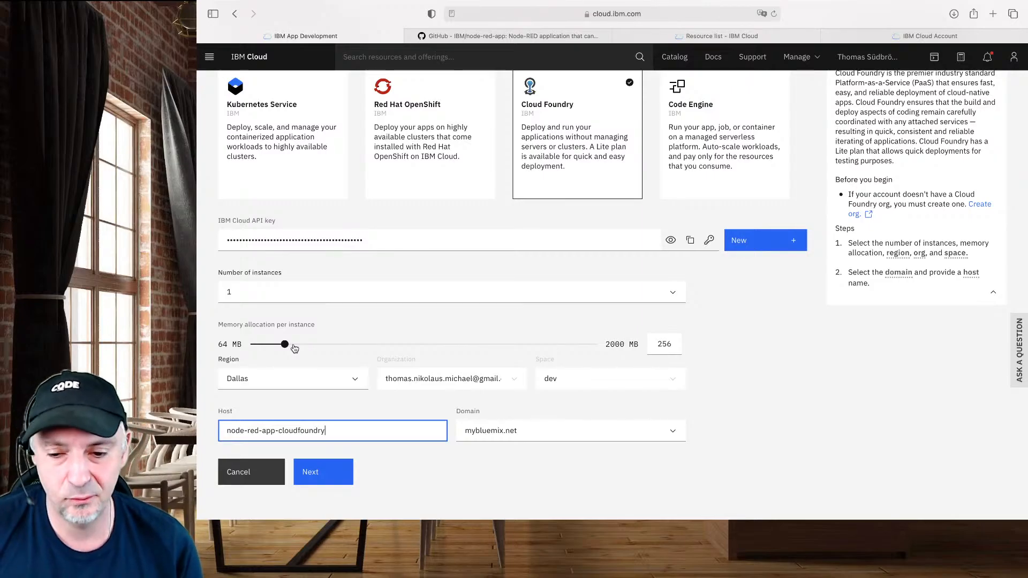
{"action": "scroll", "coordinate": [630, 298], "scroll_direction": "up", "scroll_amount": 5}
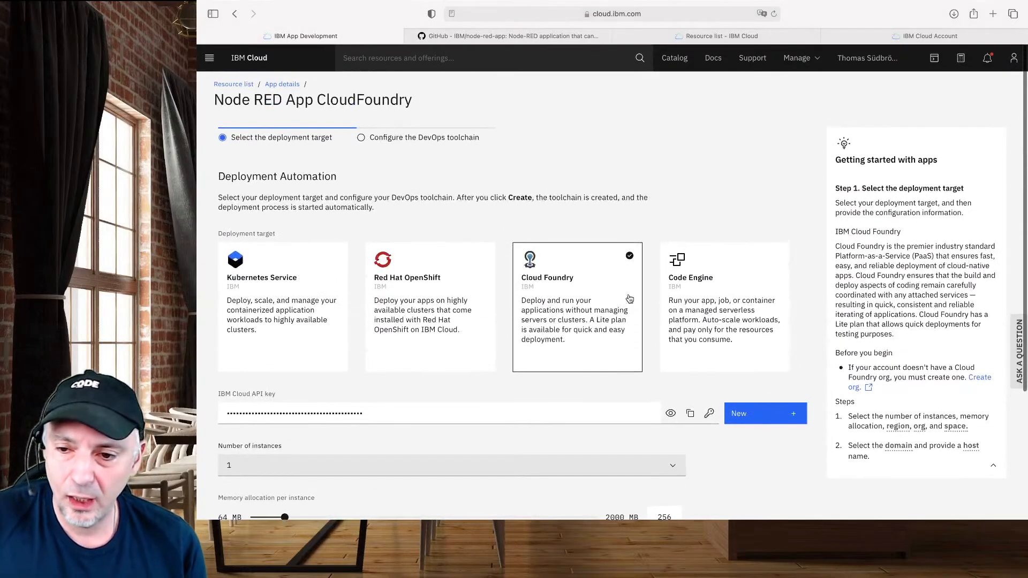
{"action": "scroll", "coordinate": [629, 299], "scroll_direction": "down", "scroll_amount": 5}
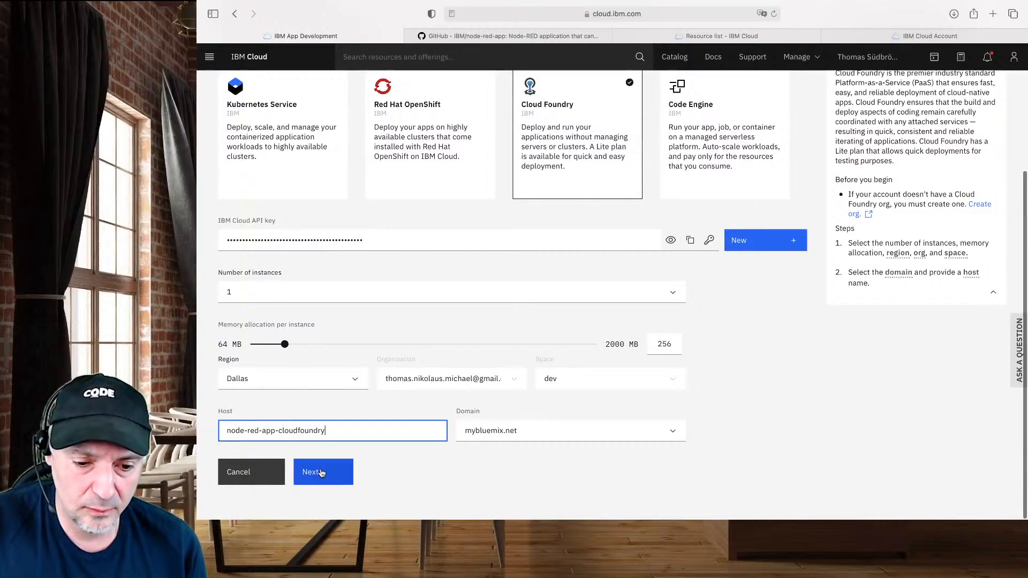
{"action": "left_click", "coordinate": [321, 472]}
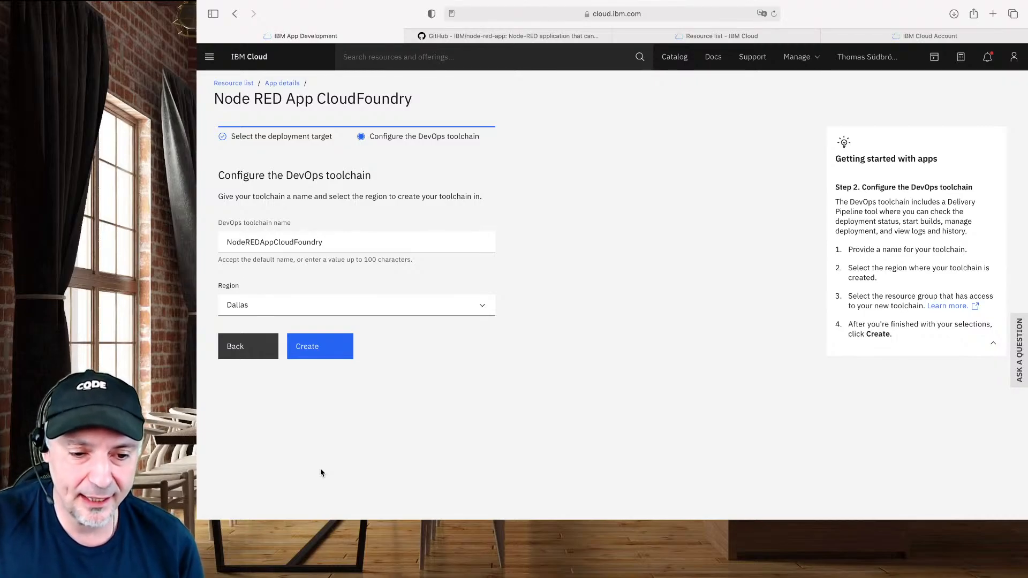
Change the DevOps toolchain name to "NodeREDAppToolchain"
{"action": "left_click", "coordinate": [337, 244]}
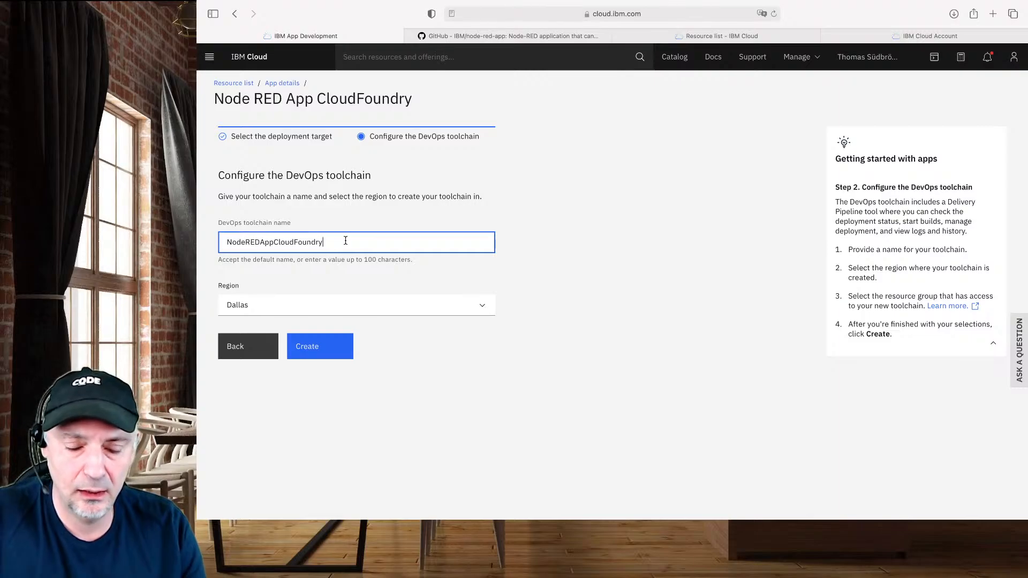
{"action": "key", "text": "BackSpace"}
{"action": "key", "text": "BackSpace"}
{"action": "key", "text": "BackSpace"}
{"action": "key", "text": "BackSpace"}
{"action": "key", "text": "BackSpace"}
{"action": "key", "text": "BackSpace"}
{"action": "key", "text": "BackSpace"}
{"action": "key", "text": "BackSpace"}
{"action": "key", "text": "BackSpace"}
{"action": "key", "text": "BackSpace"}
{"action": "key", "text": "BackSpace"}
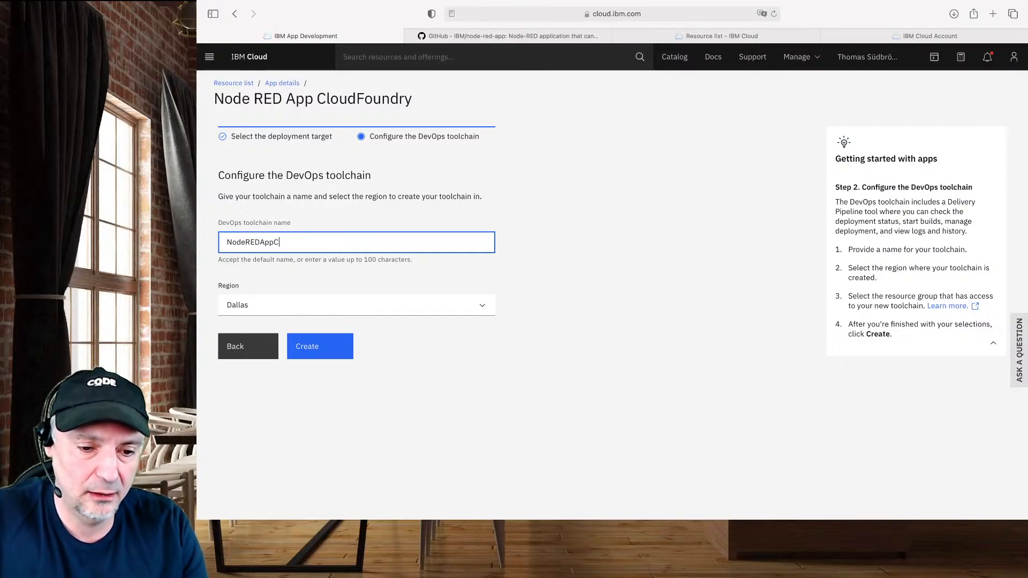
{"action": "key", "text": "BackSpace"}
{"action": "type", "text": "Tool"}
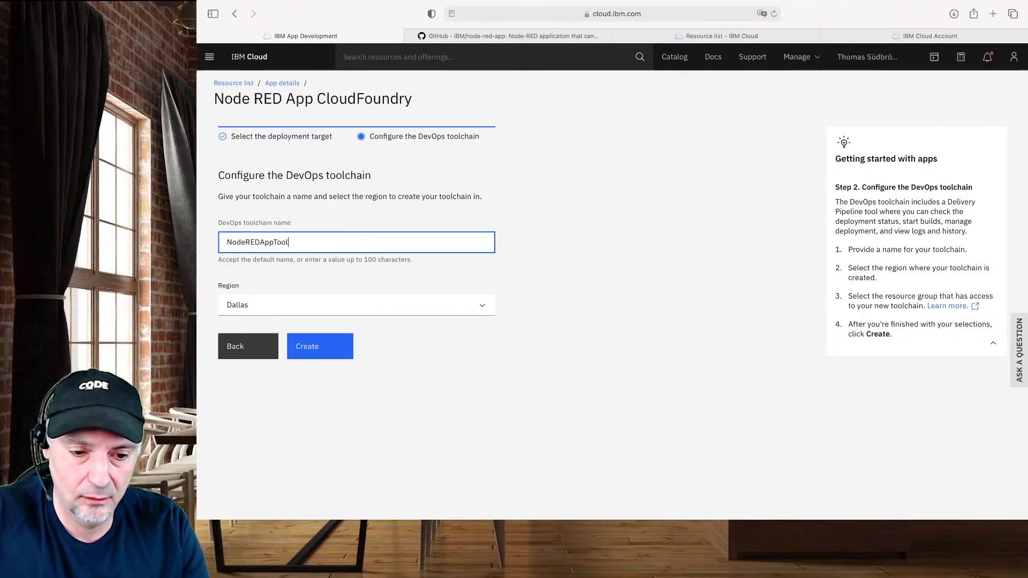
{"action": "type", "text": "chain"}
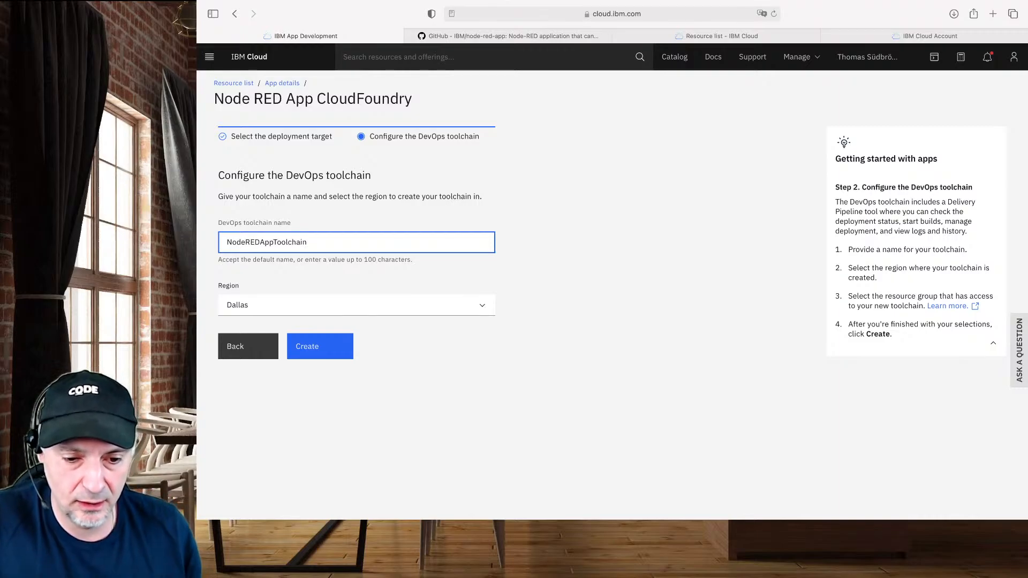
Keep Dallas as the toolchain region and create the DevOps toolchain
{"action": "left_click", "coordinate": [361, 308]}
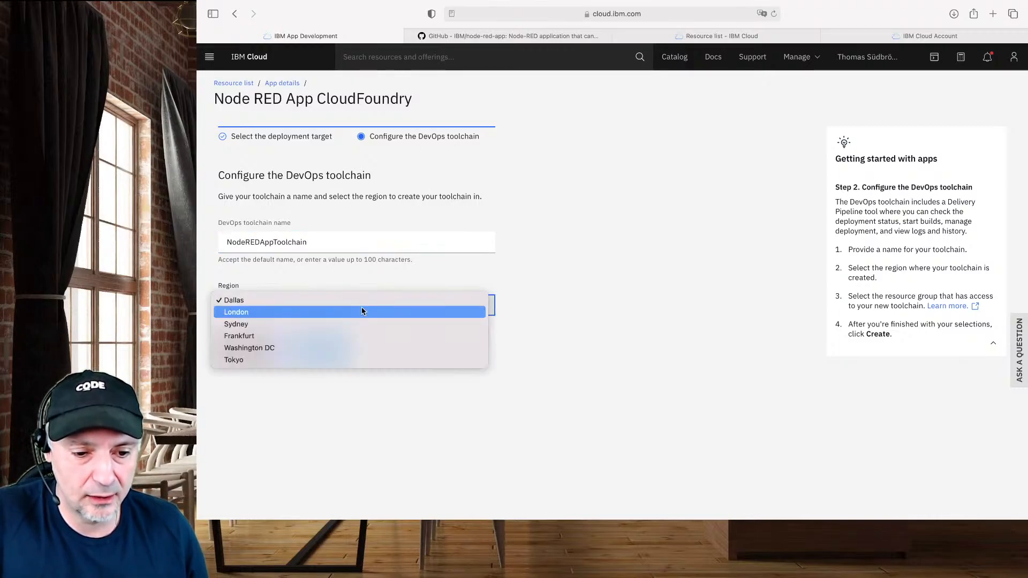
{"action": "left_click", "coordinate": [364, 300]}
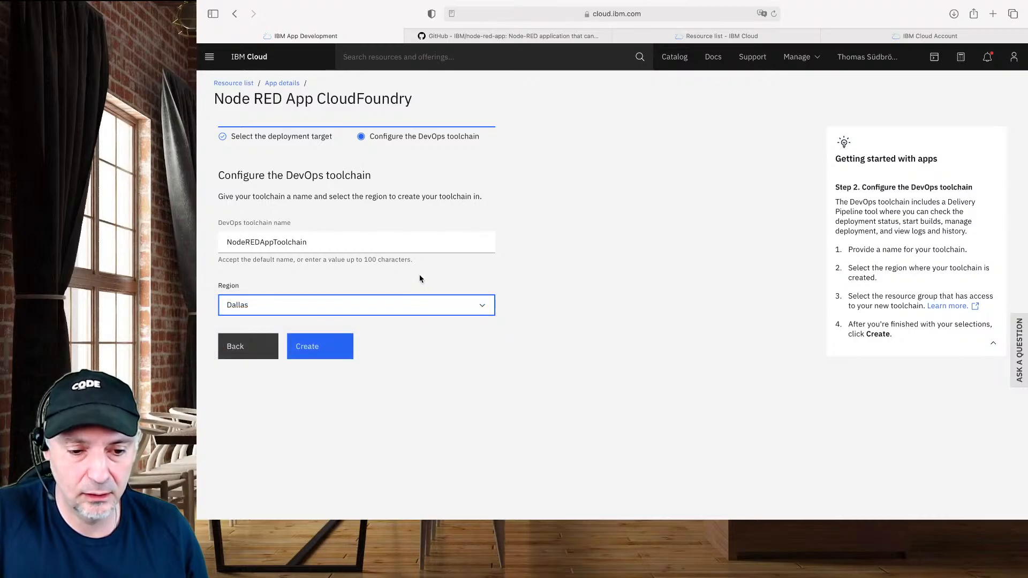
{"action": "left_click", "coordinate": [338, 358]}
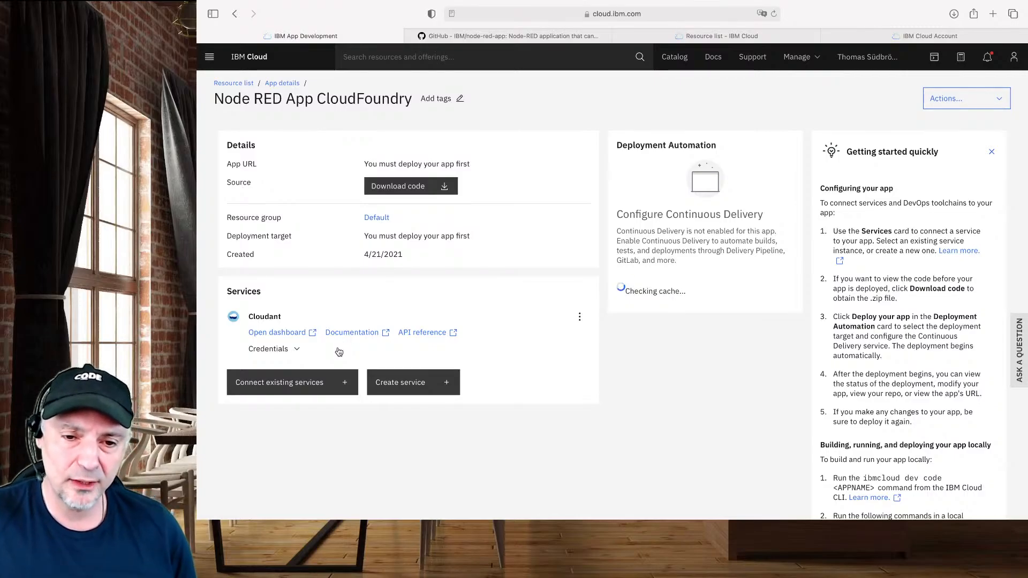
Switch to the IBM/node-red-app repository on GitHub and examine its README and file list
{"action": "left_click", "coordinate": [559, 37]}
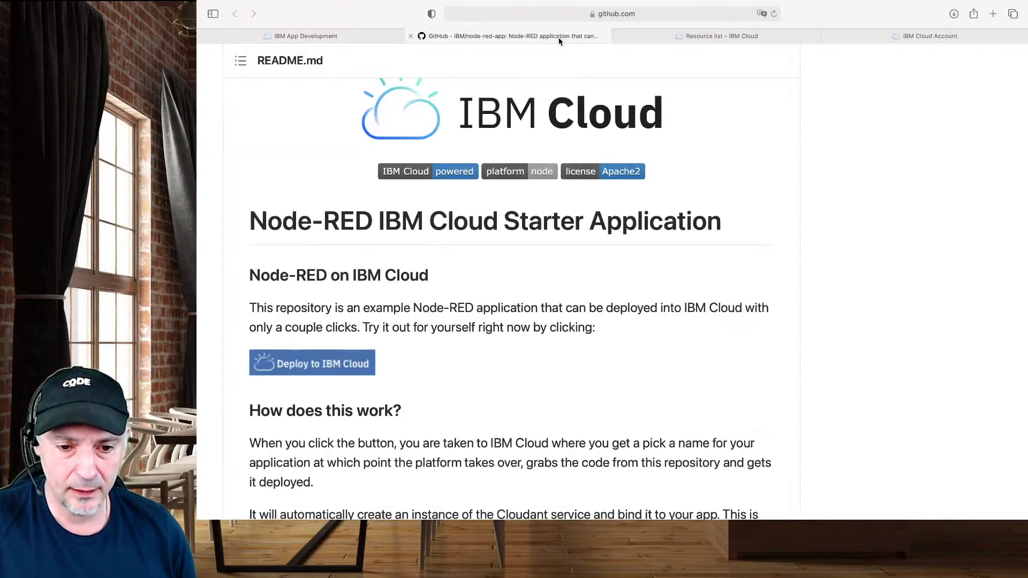
{"action": "scroll", "coordinate": [537, 407], "scroll_direction": "down", "scroll_amount": 10}
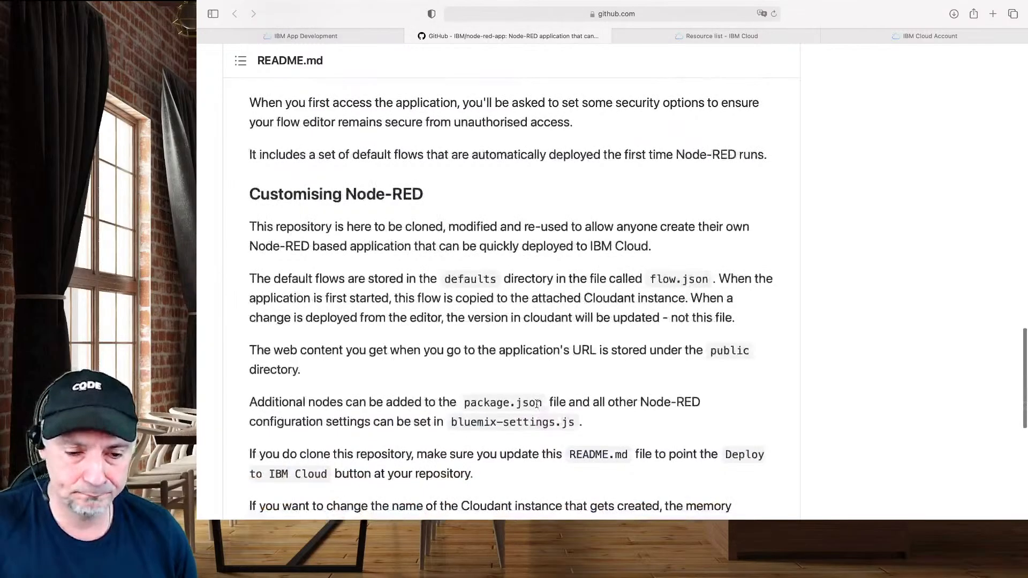
{"action": "scroll", "coordinate": [537, 404], "scroll_direction": "up", "scroll_amount": 15}
{"action": "scroll", "coordinate": [538, 407], "scroll_direction": "down", "scroll_amount": 5}
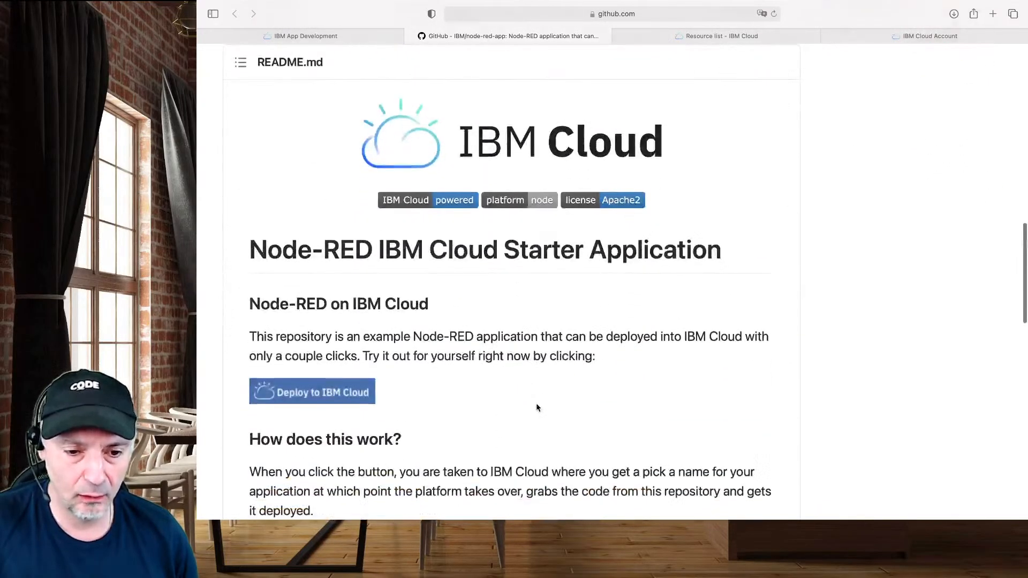
{"action": "scroll", "coordinate": [537, 408], "scroll_direction": "up", "scroll_amount": 6}
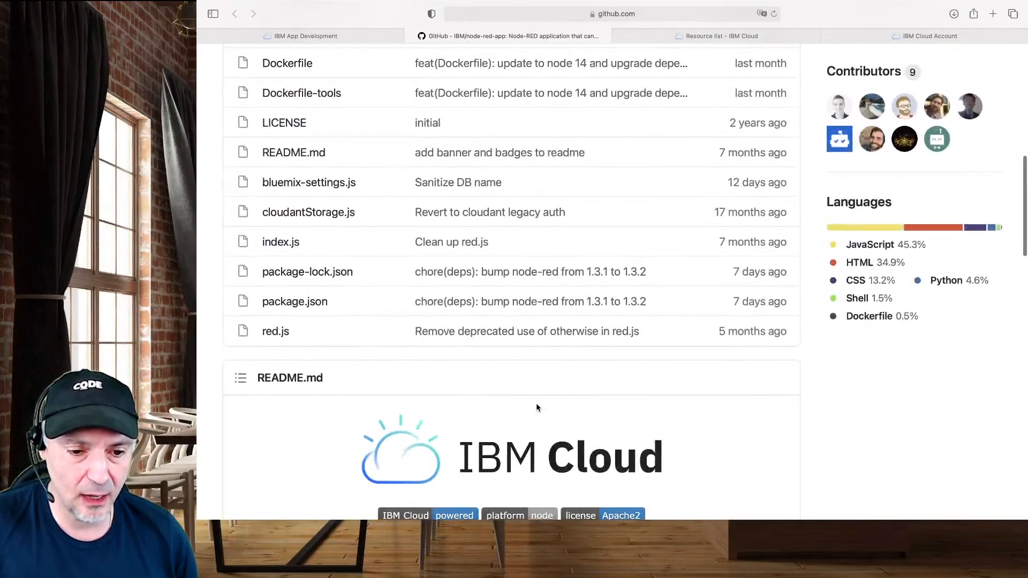
{"action": "scroll", "coordinate": [537, 408], "scroll_direction": "up", "scroll_amount": 10}
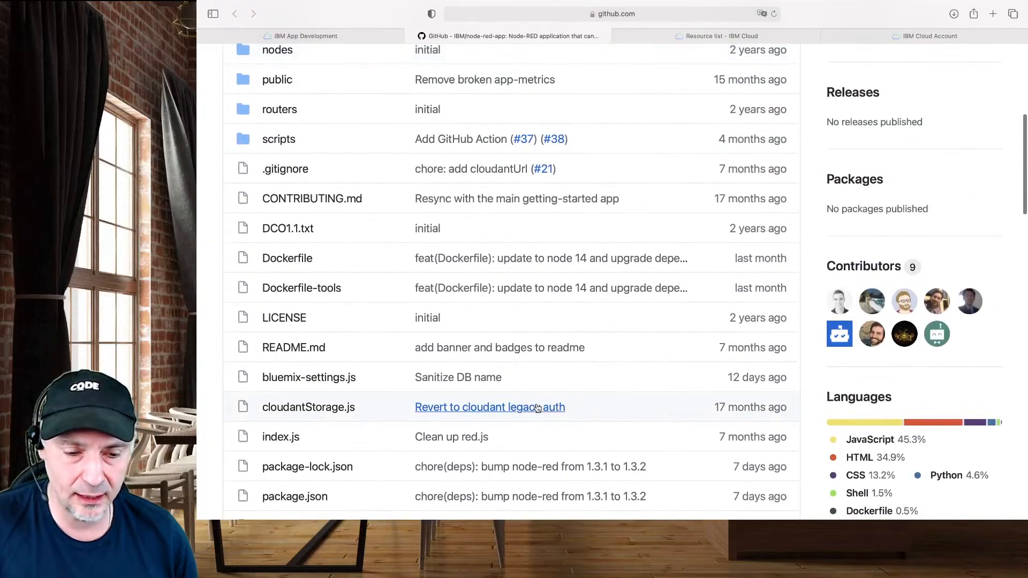
{"action": "scroll", "coordinate": [537, 408], "scroll_direction": "up", "scroll_amount": 1}
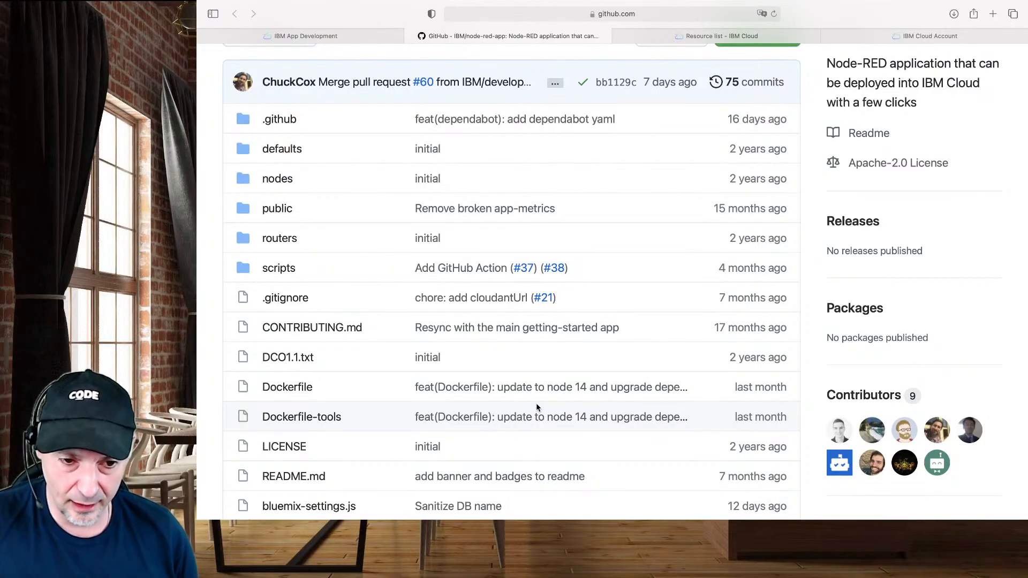
{"action": "scroll", "coordinate": [537, 407], "scroll_direction": "down", "scroll_amount": 7}
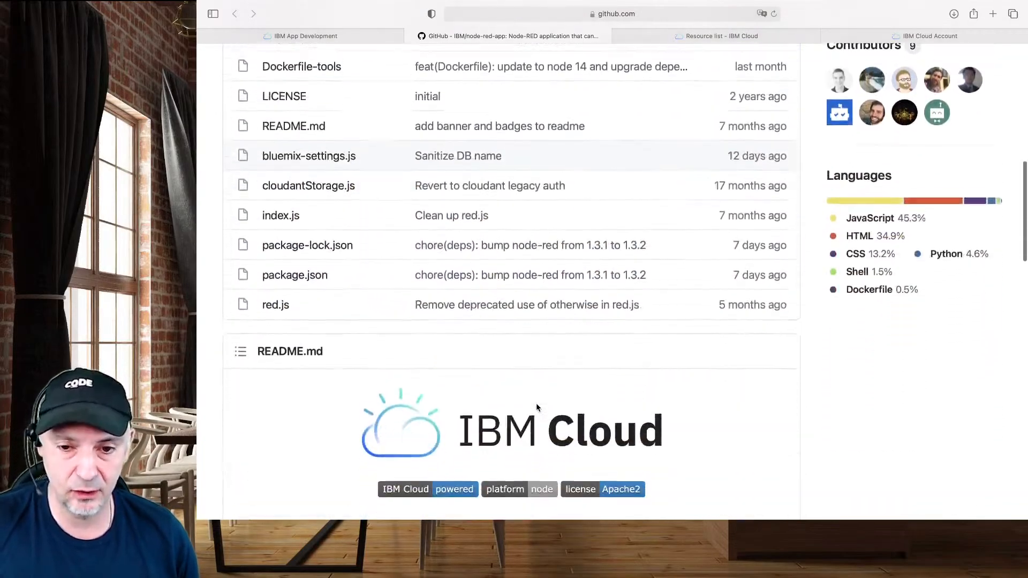
{"action": "scroll", "coordinate": [538, 407], "scroll_direction": "down", "scroll_amount": 1}
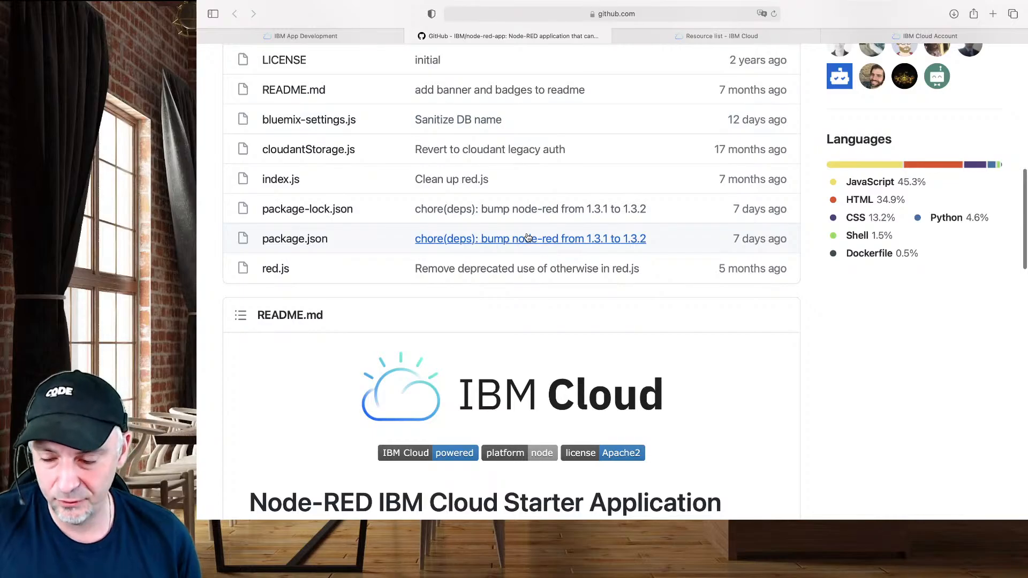
{"action": "scroll", "coordinate": [524, 224], "scroll_direction": "up", "scroll_amount": 2}
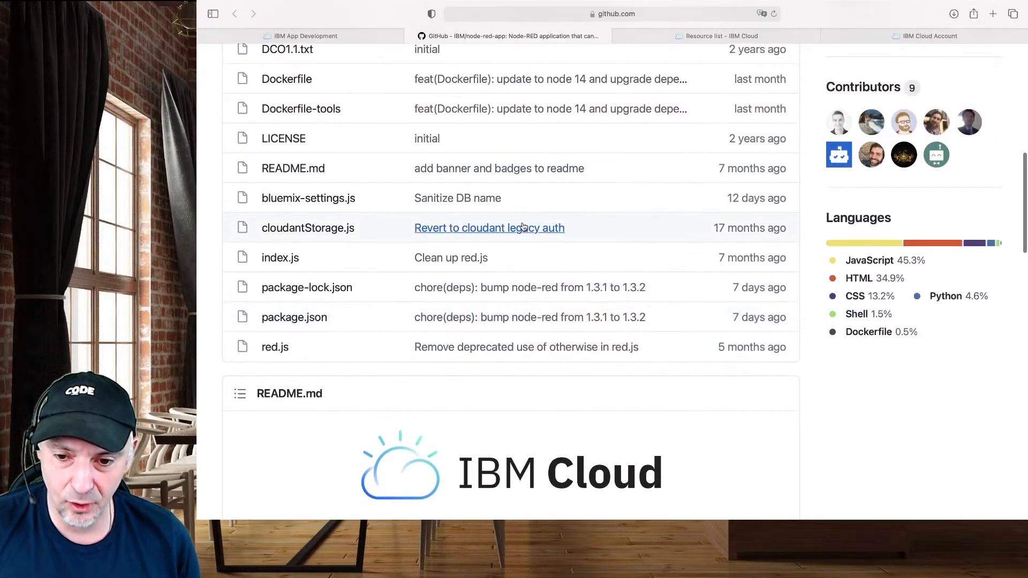
{"action": "scroll", "coordinate": [523, 225], "scroll_direction": "up", "scroll_amount": 3}
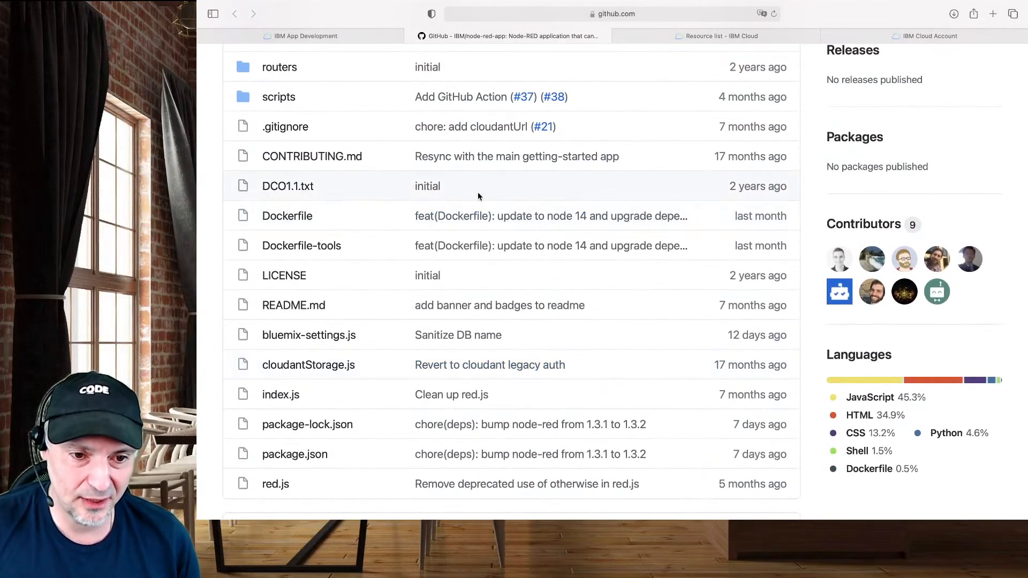
Return to the IBM Cloud app page and reload it to display the Node RED App CloudFoundry details
{"action": "left_click", "coordinate": [324, 36]}
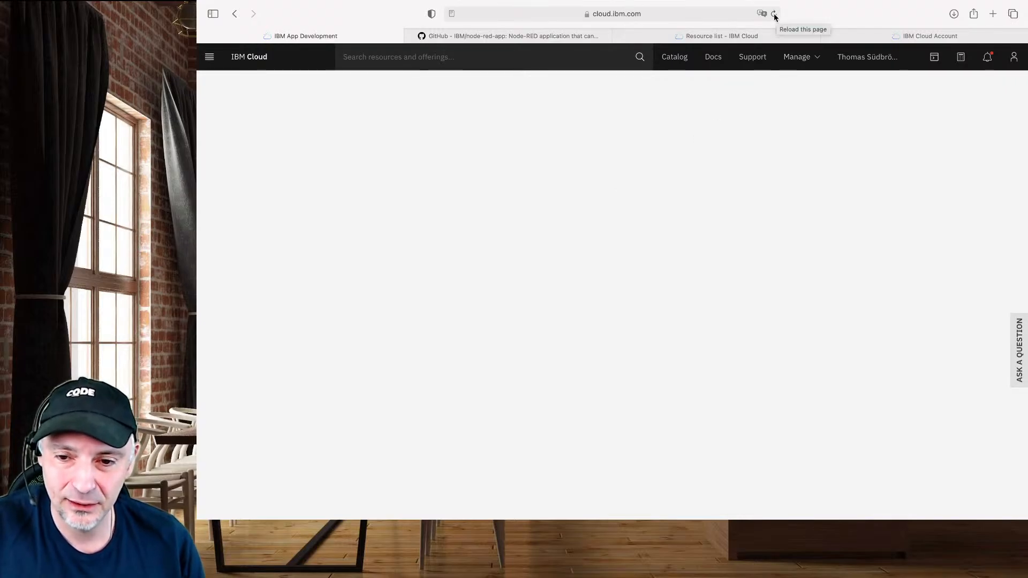
{"action": "left_click", "coordinate": [729, 13]}
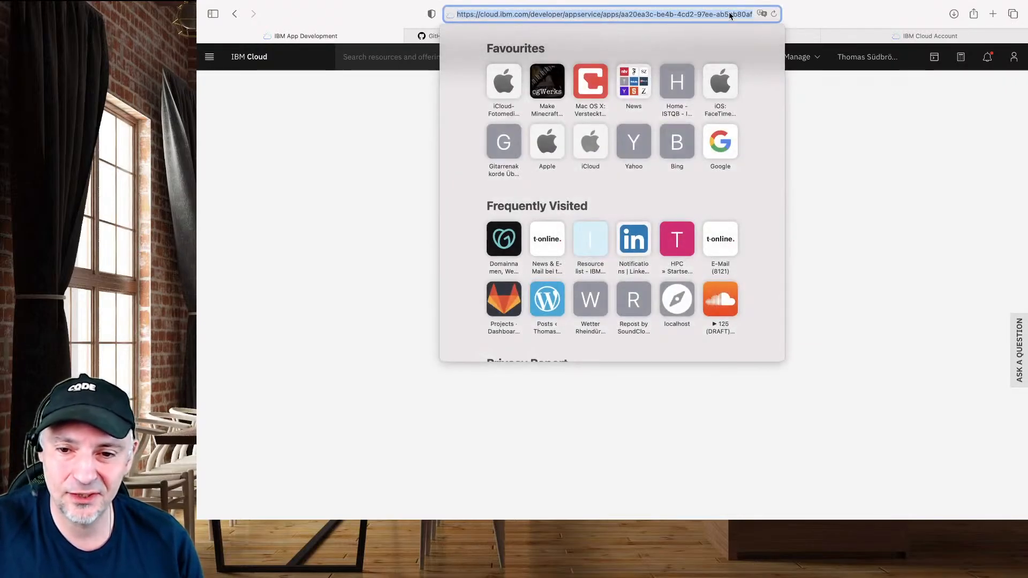
{"action": "key", "text": "Return"}
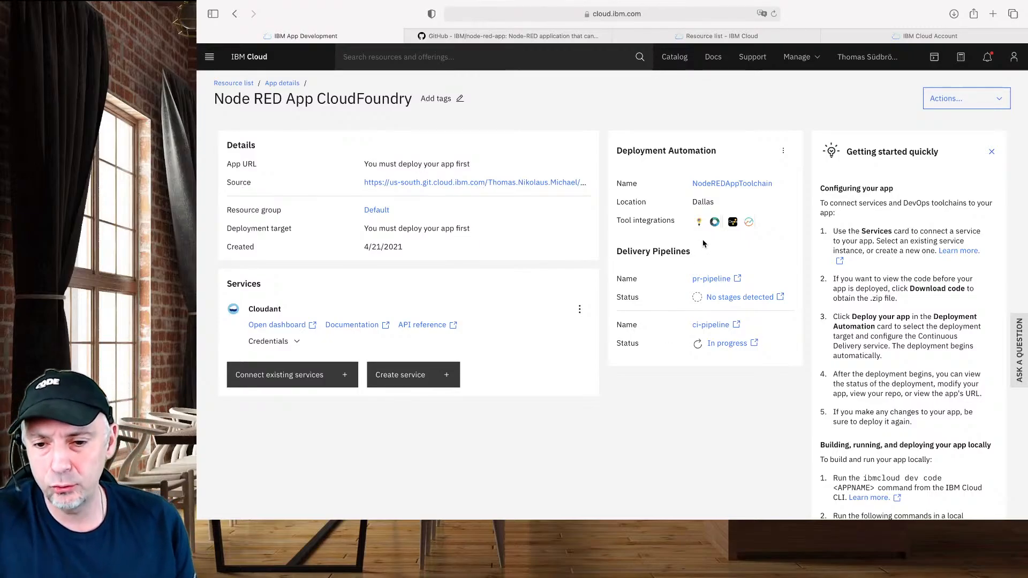
Open the NodeREDAppToolchain overview in a separate browser tab and switch to it
{"action": "right_click", "coordinate": [741, 183]}
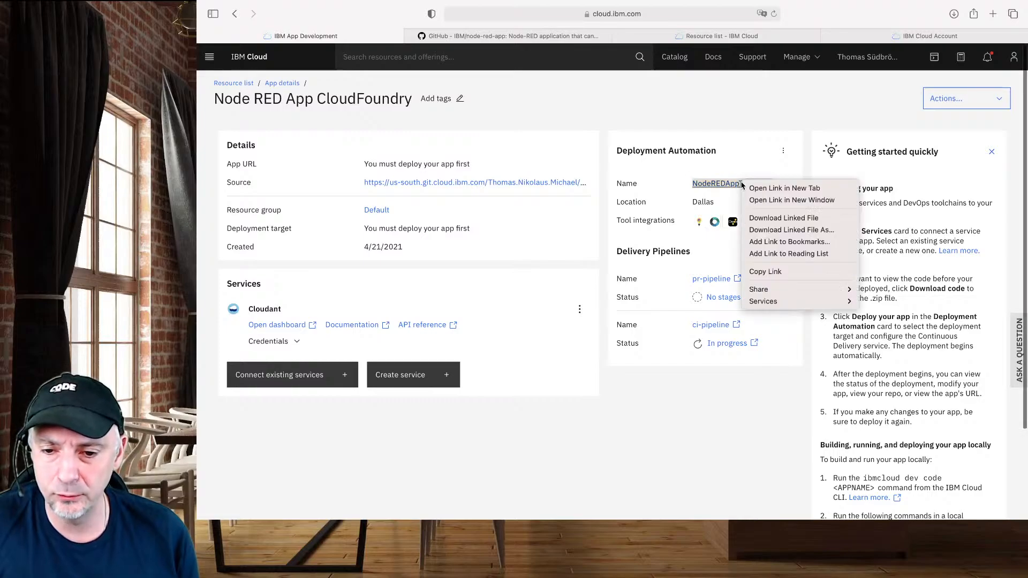
{"action": "left_click", "coordinate": [779, 191]}
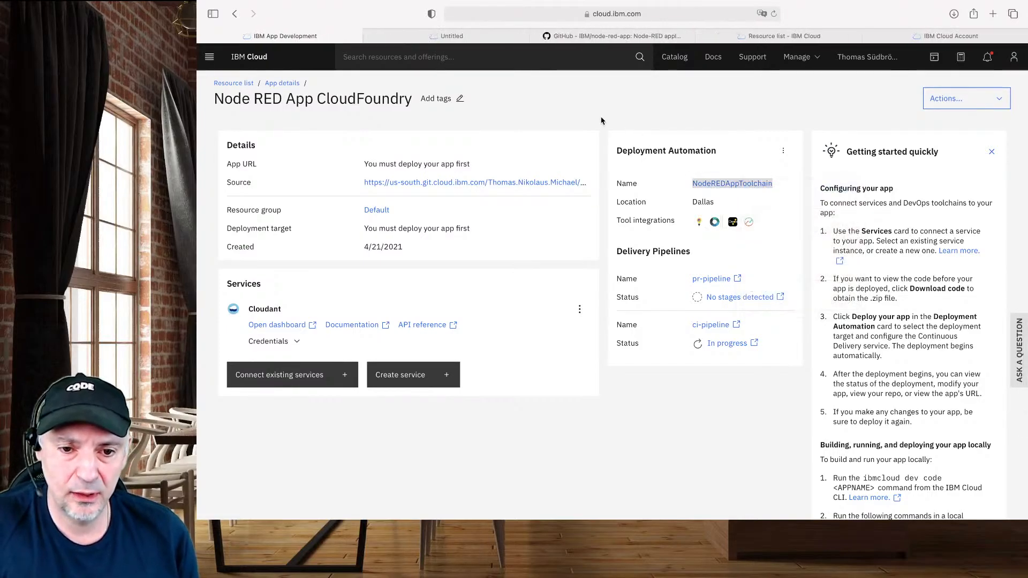
{"action": "left_click", "coordinate": [495, 38]}
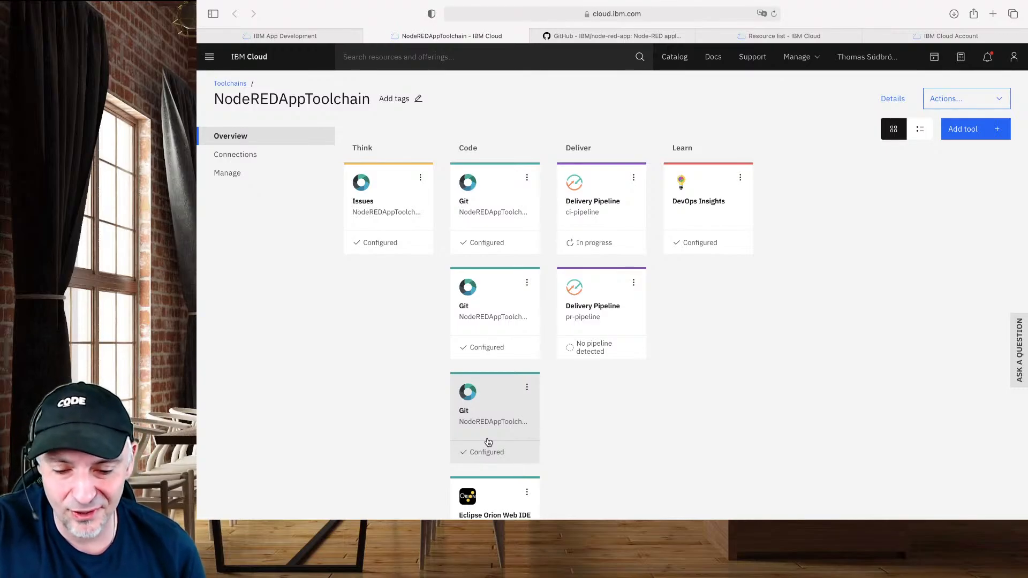
Examine the .pipeline folder in the toolchain's NodeREDAppToolchain-pipeline Git repository, and return to the toolchain overview
{"action": "left_click", "coordinate": [524, 422]}
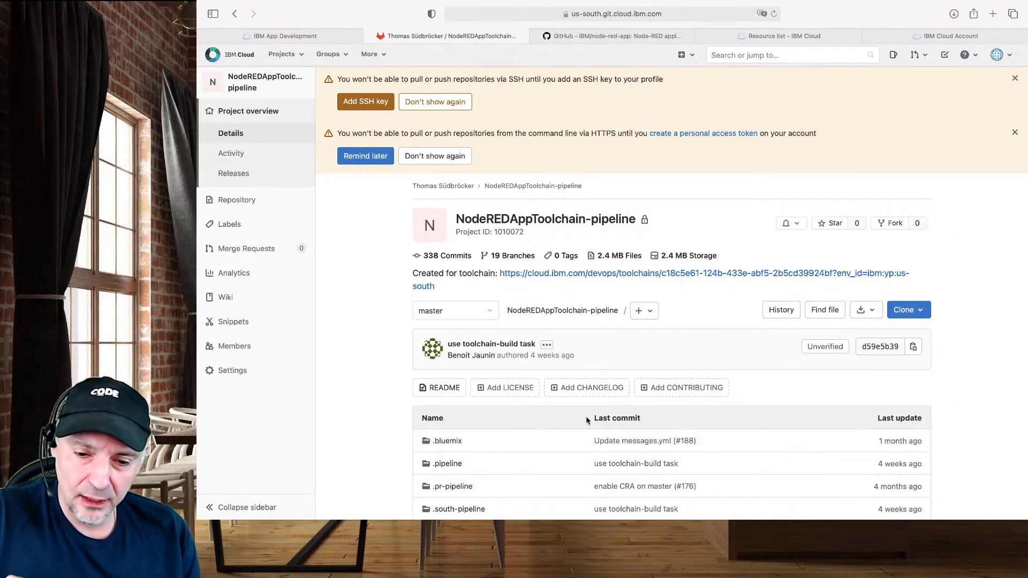
{"action": "scroll", "coordinate": [586, 420], "scroll_direction": "down", "scroll_amount": 5}
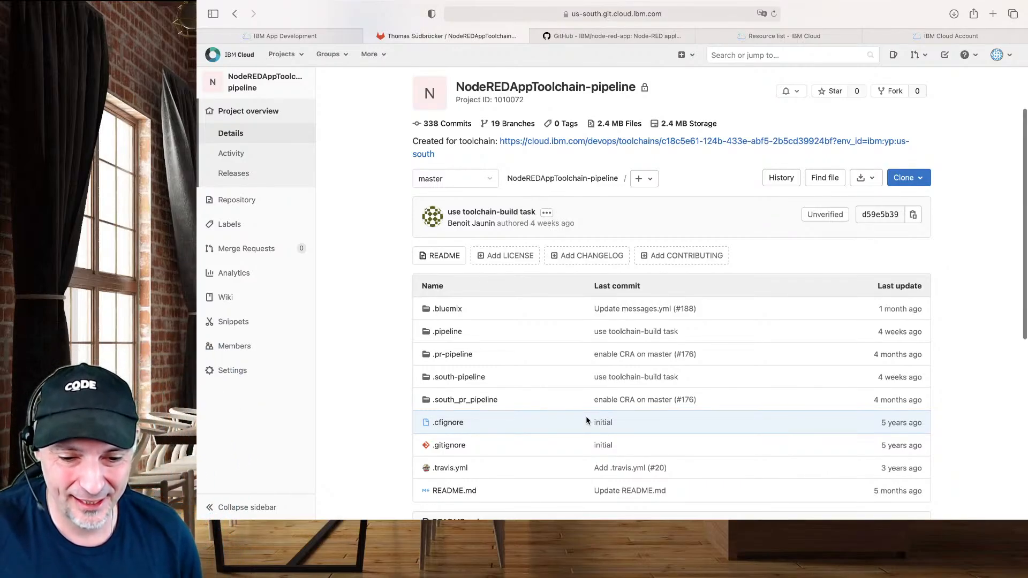
{"action": "left_click", "coordinate": [456, 332]}
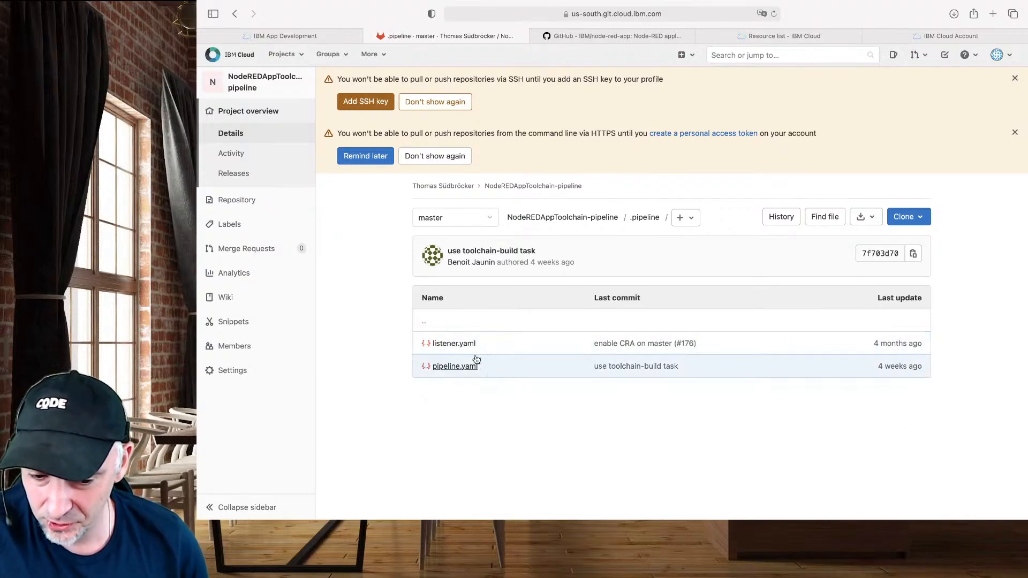
{"action": "left_click", "coordinate": [332, 39]}
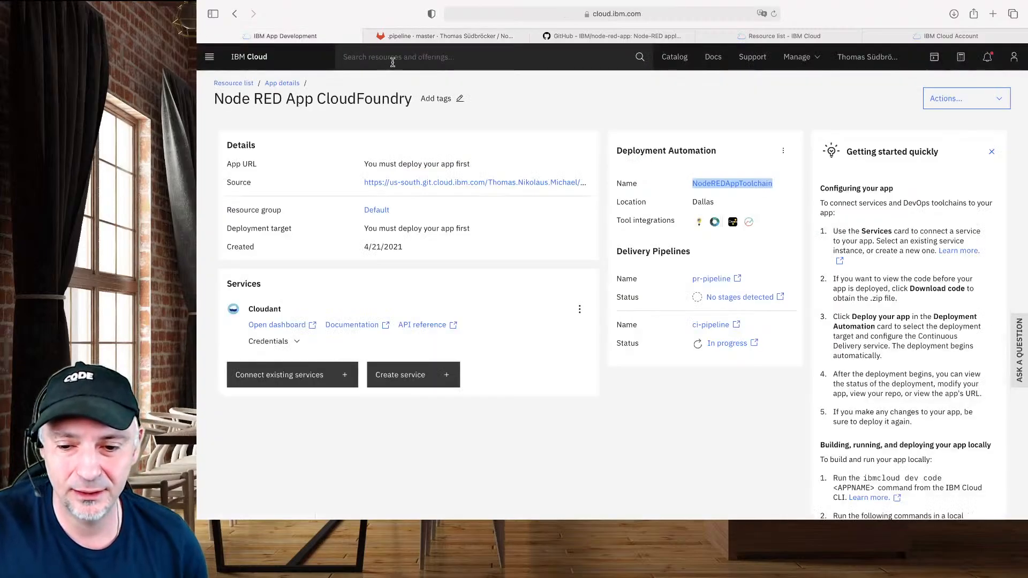
{"action": "left_click", "coordinate": [420, 38]}
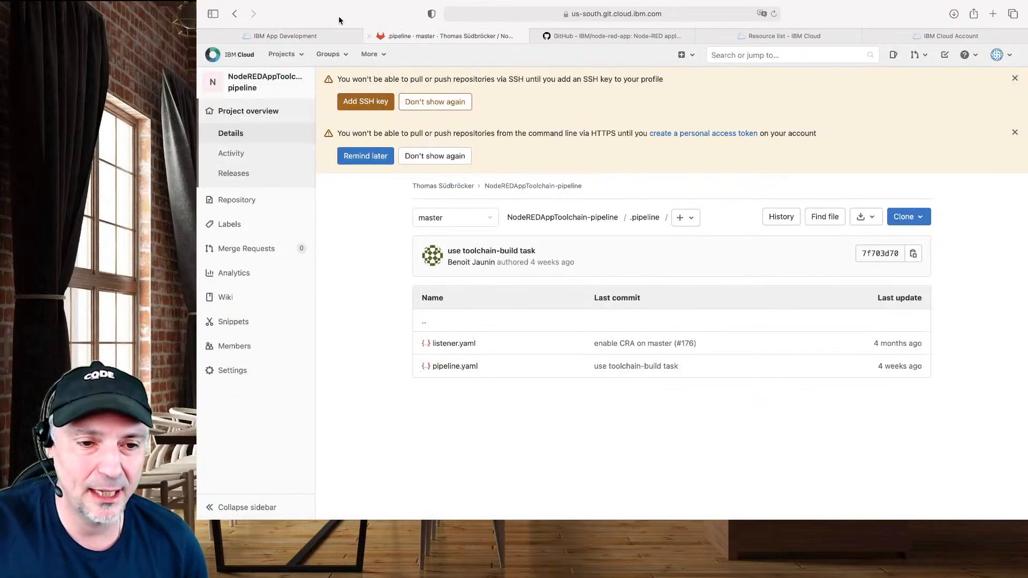
{"action": "left_click", "coordinate": [235, 14]}
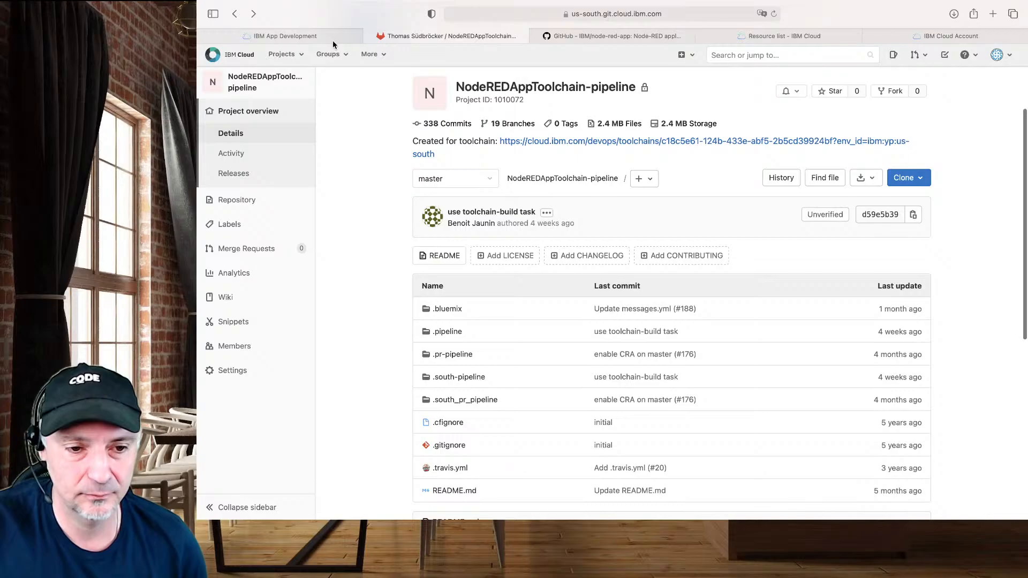
{"action": "left_click", "coordinate": [234, 14]}
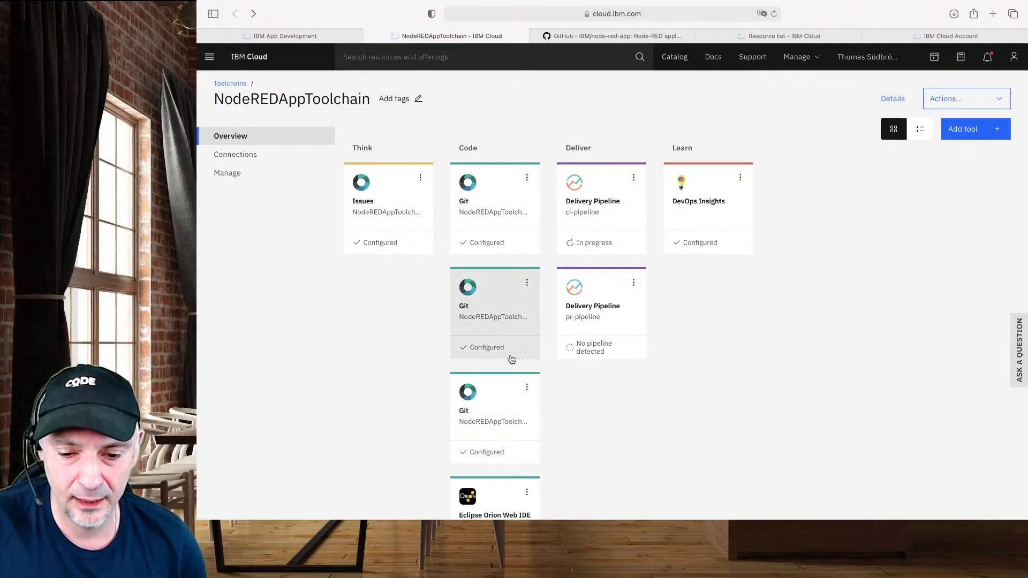
Open the toolchain's NodeREDAppToolchain Git repository and read through its file list and README
{"action": "left_click", "coordinate": [510, 332]}
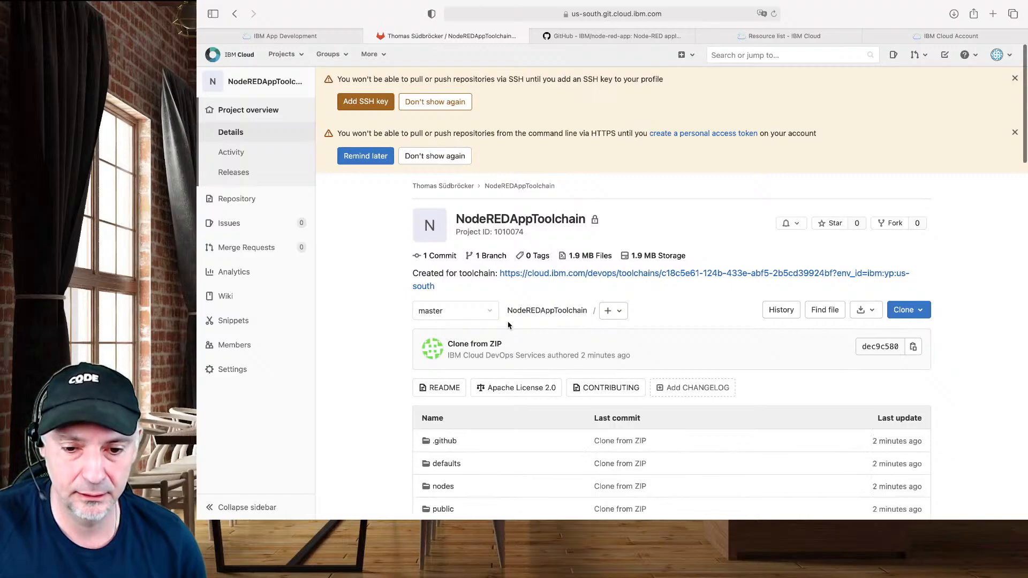
{"action": "scroll", "coordinate": [508, 325], "scroll_direction": "down", "scroll_amount": 3}
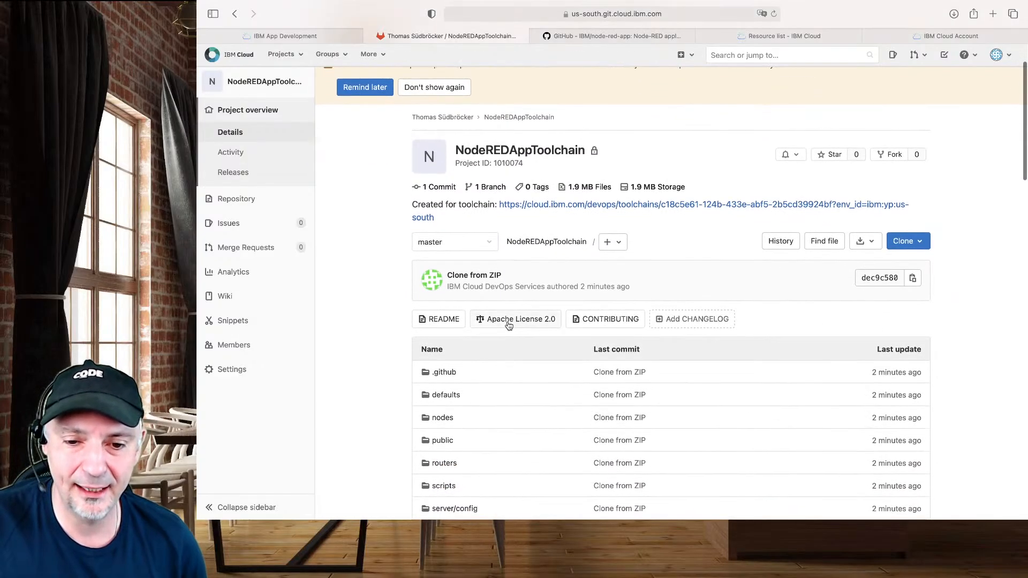
{"action": "scroll", "coordinate": [508, 325], "scroll_direction": "down", "scroll_amount": 15}
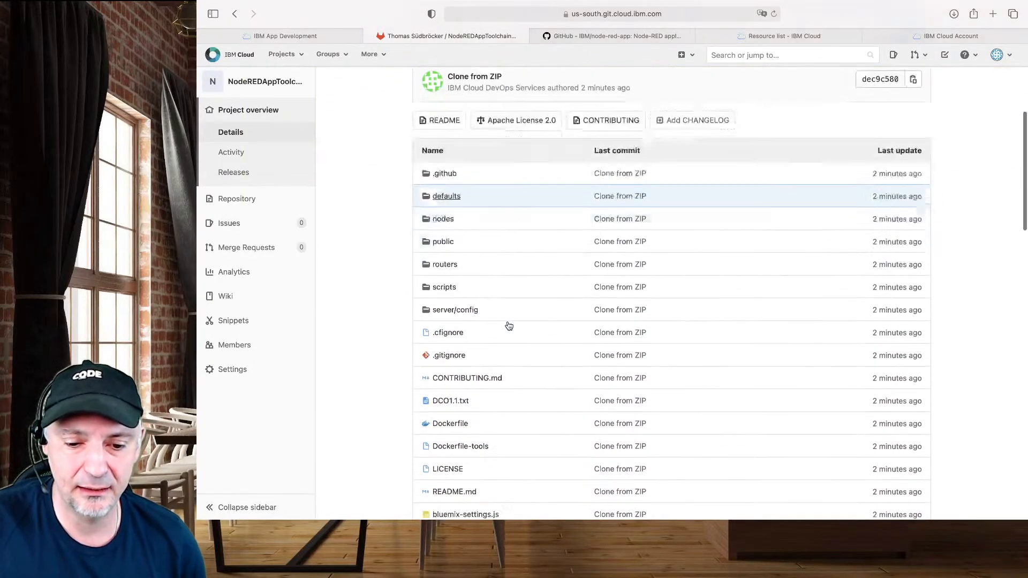
{"action": "scroll", "coordinate": [508, 326], "scroll_direction": "down", "scroll_amount": 15}
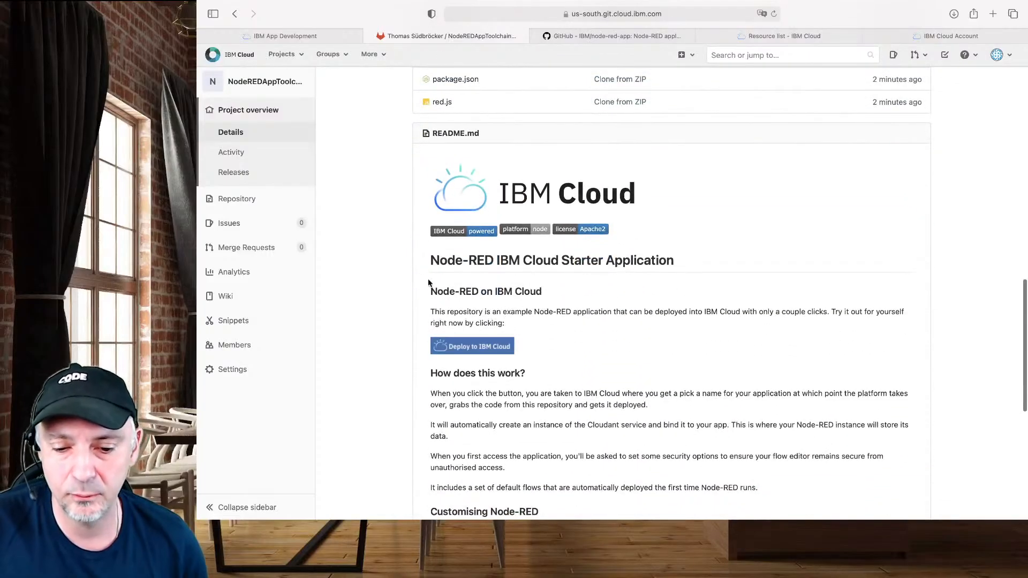
{"action": "scroll", "coordinate": [701, 469], "scroll_direction": "down", "scroll_amount": 20}
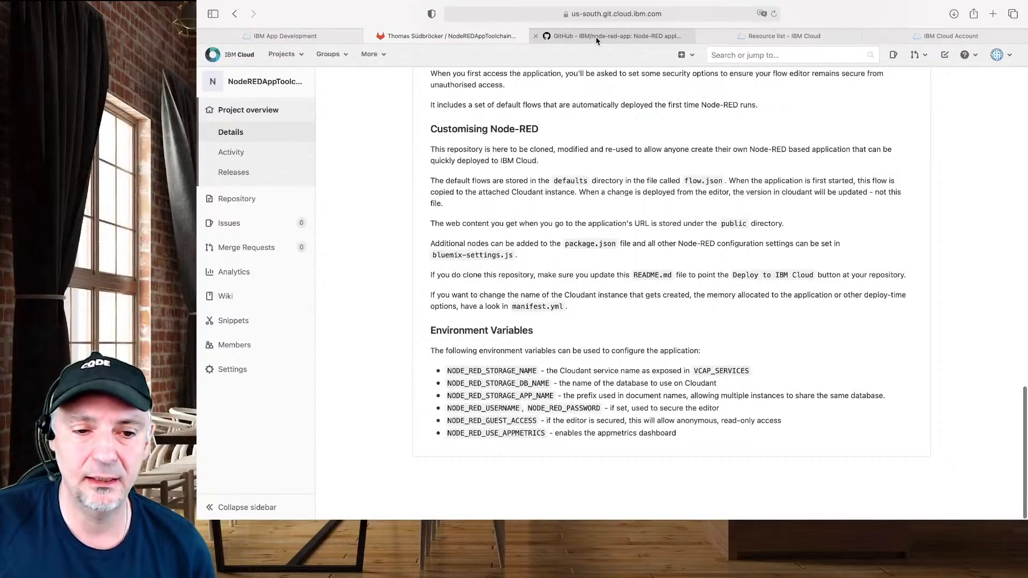
Compare the repository's README with the IBM/node-red-app README on GitHub, and return to the toolchain overview
{"action": "left_click", "coordinate": [596, 41]}
{"action": "scroll", "coordinate": [562, 166], "scroll_direction": "down", "scroll_amount": 10}
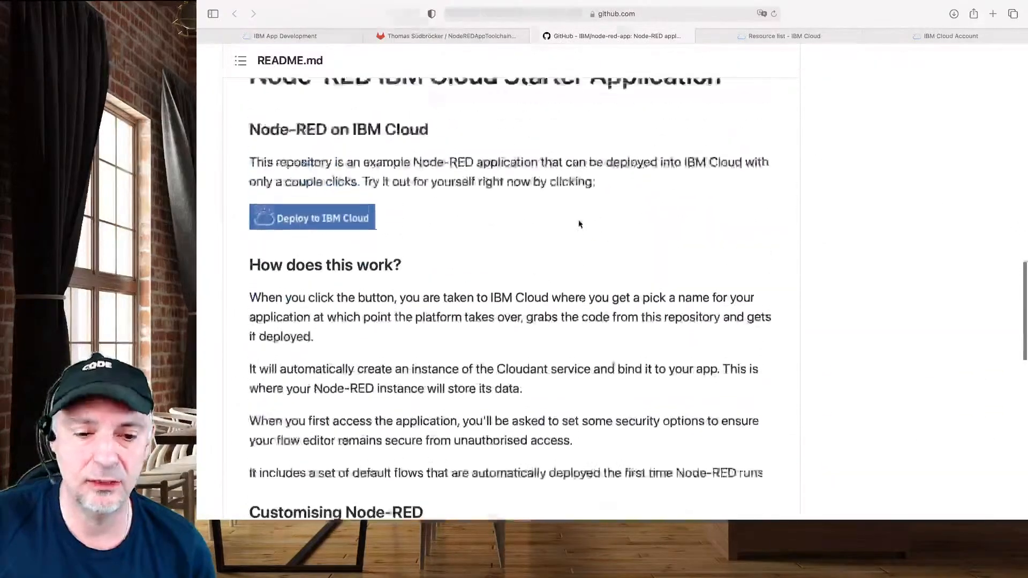
{"action": "left_click", "coordinate": [471, 35]}
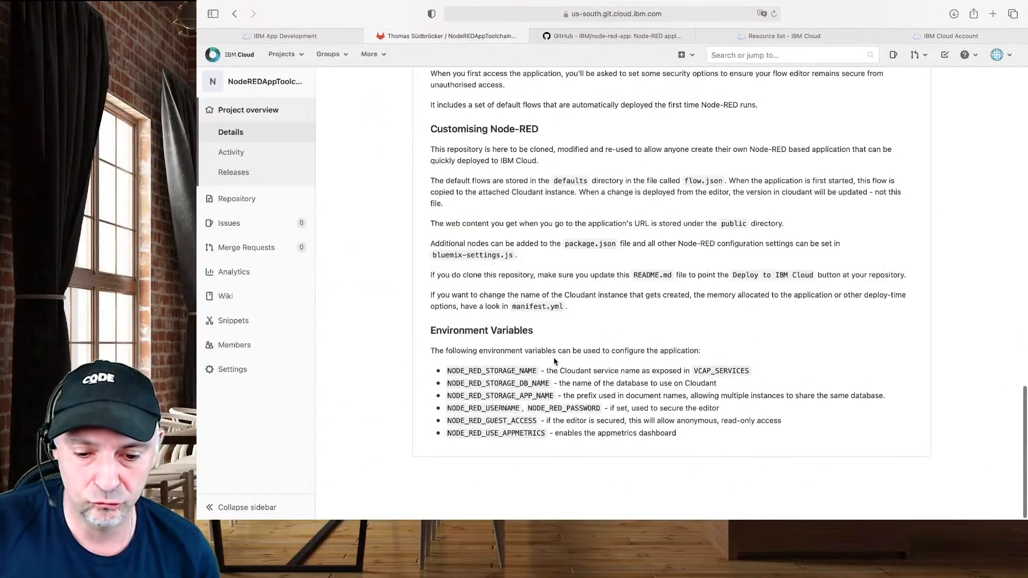
{"action": "scroll", "coordinate": [554, 361], "scroll_direction": "up", "scroll_amount": 10}
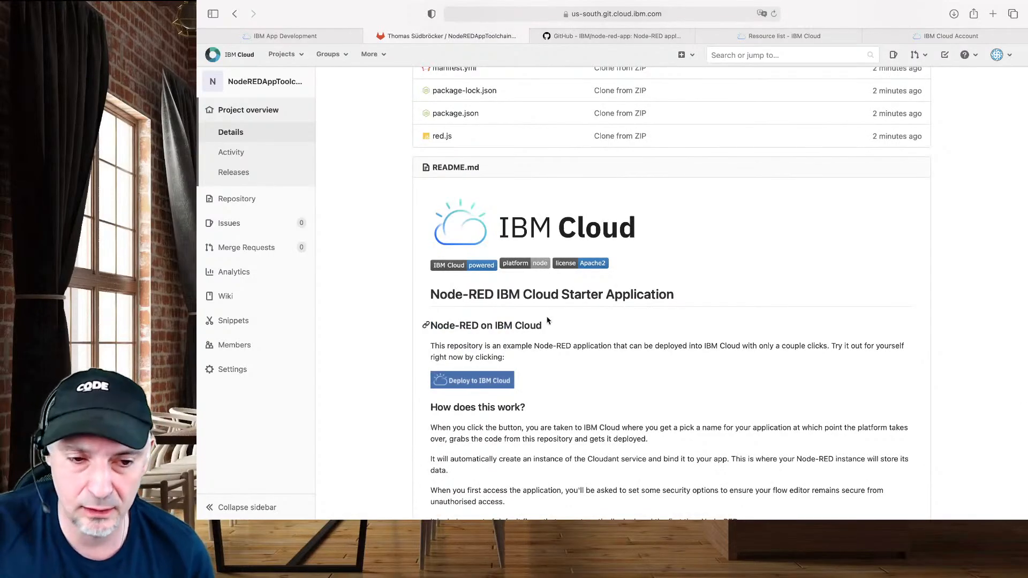
{"action": "left_click", "coordinate": [315, 35]}
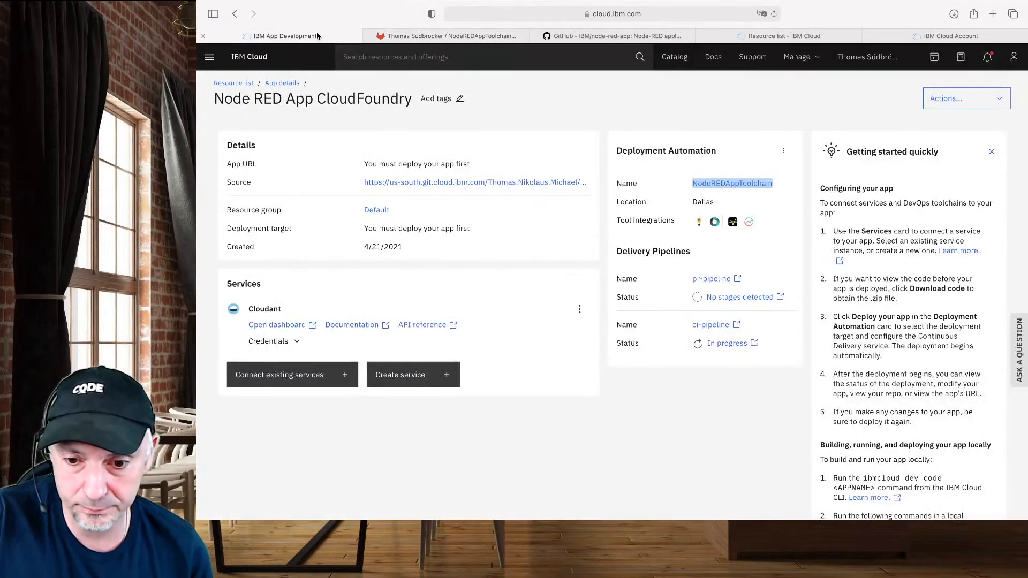
{"action": "left_click", "coordinate": [480, 35]}
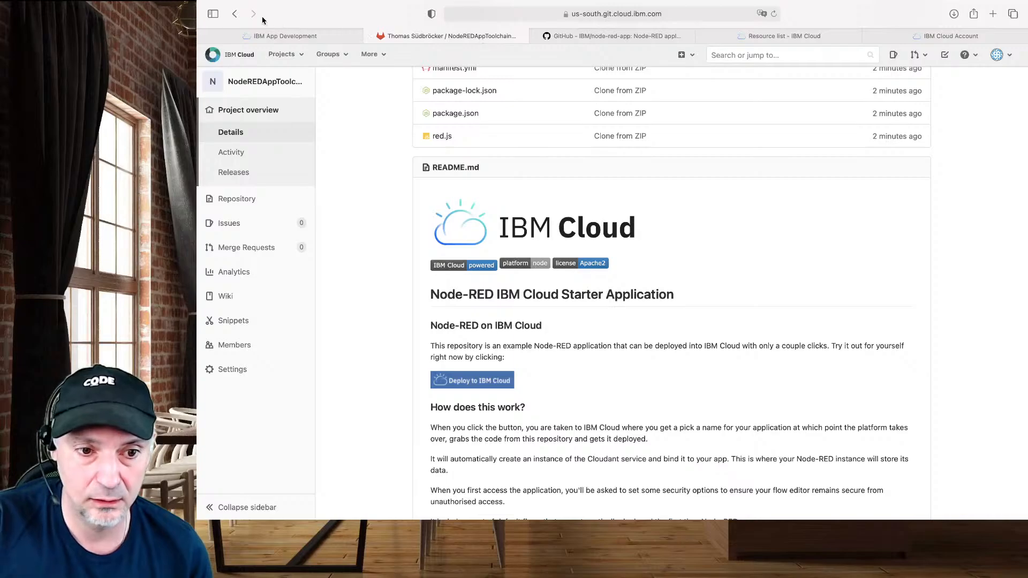
{"action": "left_click", "coordinate": [235, 15]}
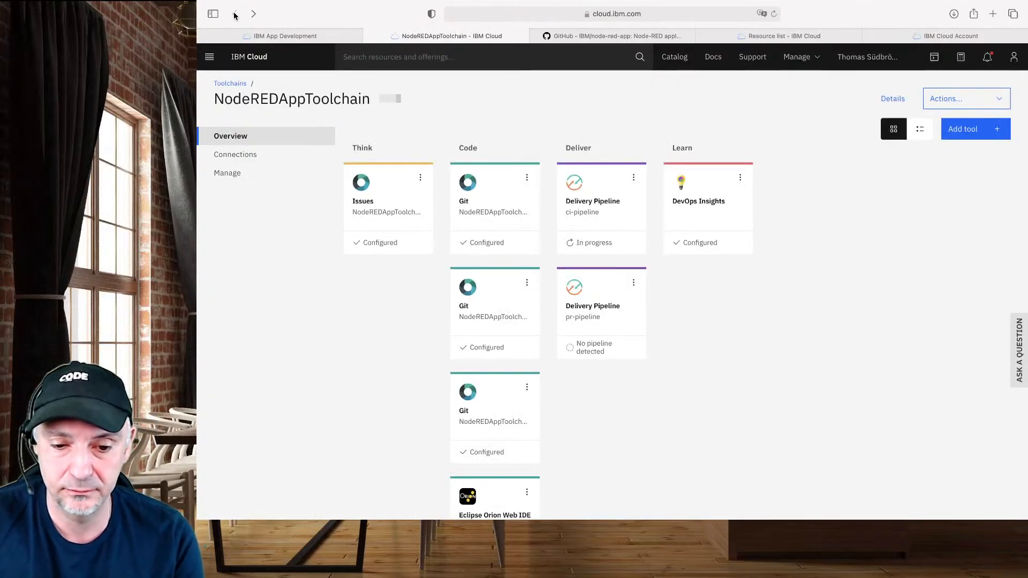
Examine the file list and .ci folder of the NodeREDAppToolchain-tekton-catalog repository, and return to the toolchain overview
{"action": "left_click", "coordinate": [498, 213]}
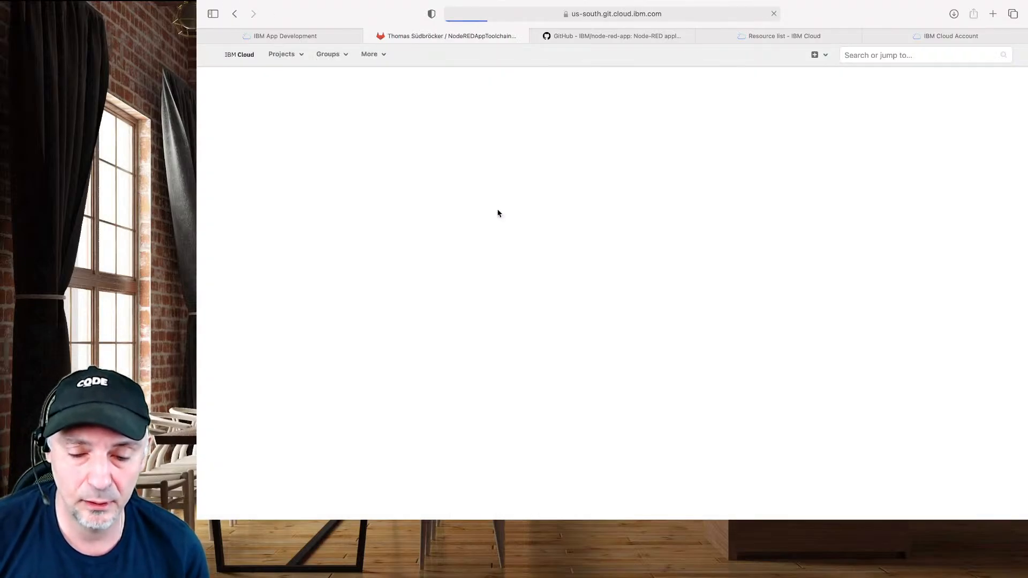
{"action": "scroll", "coordinate": [495, 217], "scroll_direction": "down", "scroll_amount": 3}
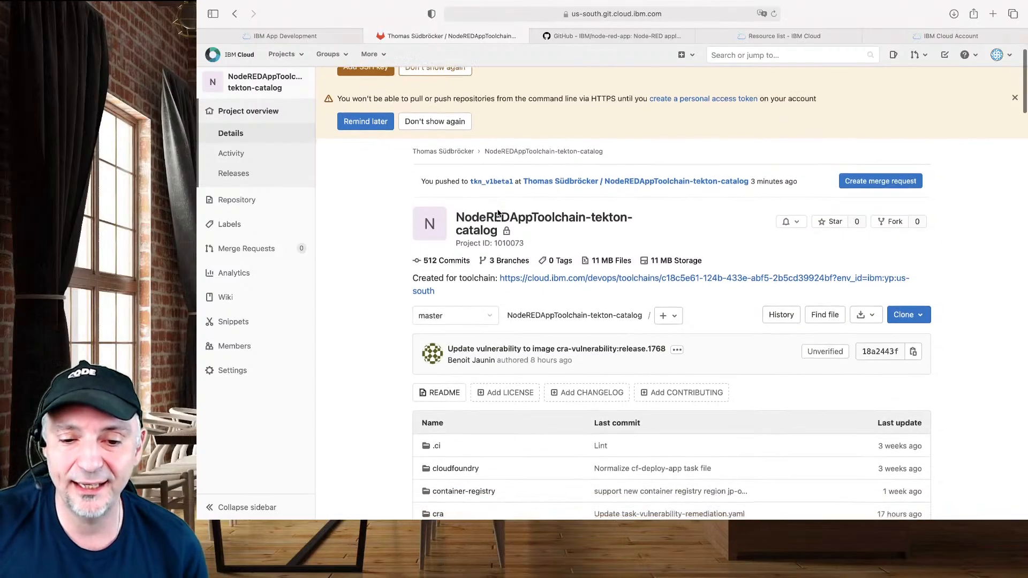
{"action": "scroll", "coordinate": [629, 209], "scroll_direction": "down", "scroll_amount": 5}
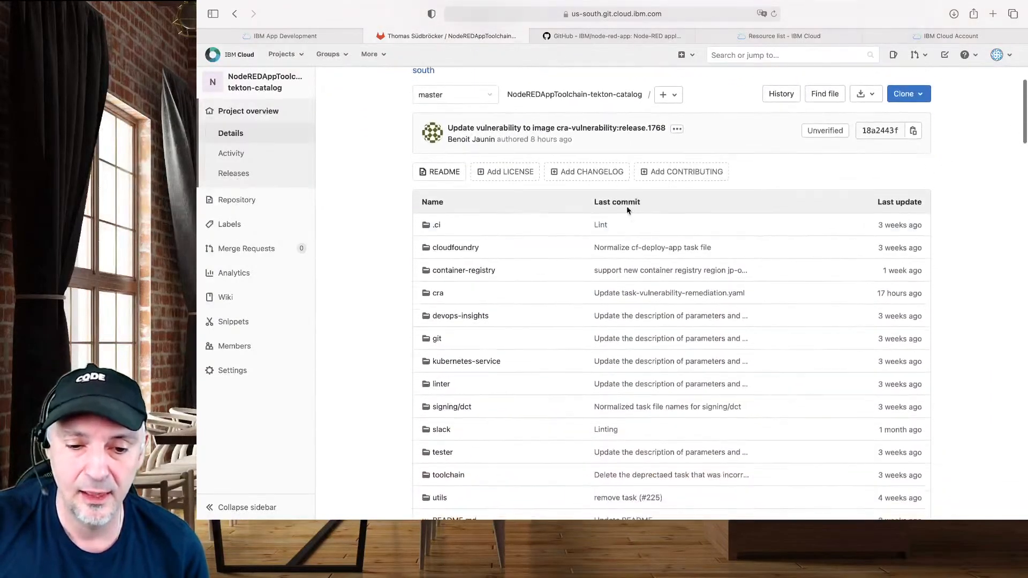
{"action": "left_click", "coordinate": [436, 225]}
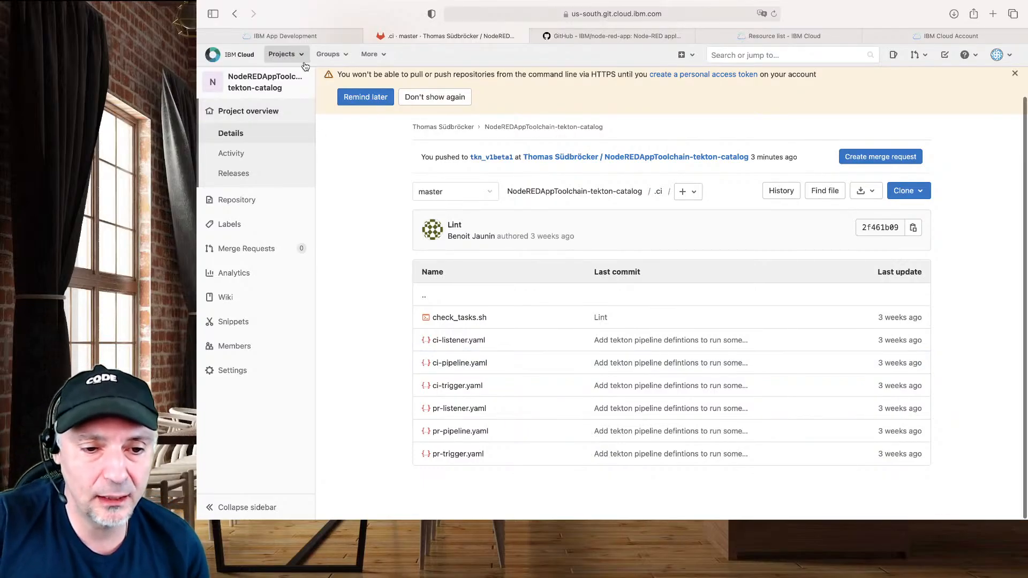
{"action": "left_click", "coordinate": [320, 36]}
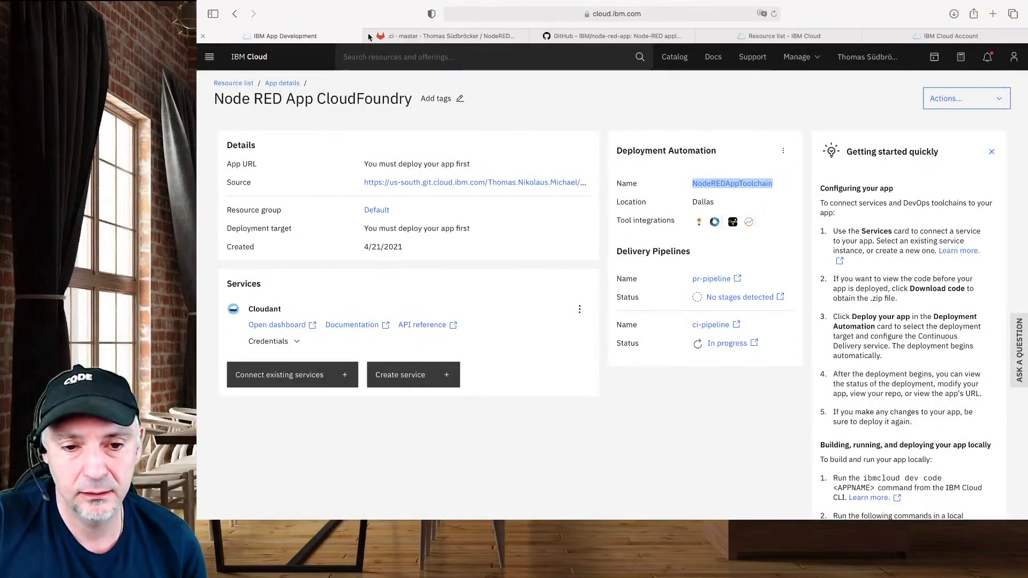
{"action": "key", "text": "ctrl+Tab"}
{"action": "left_click", "coordinate": [235, 13]}
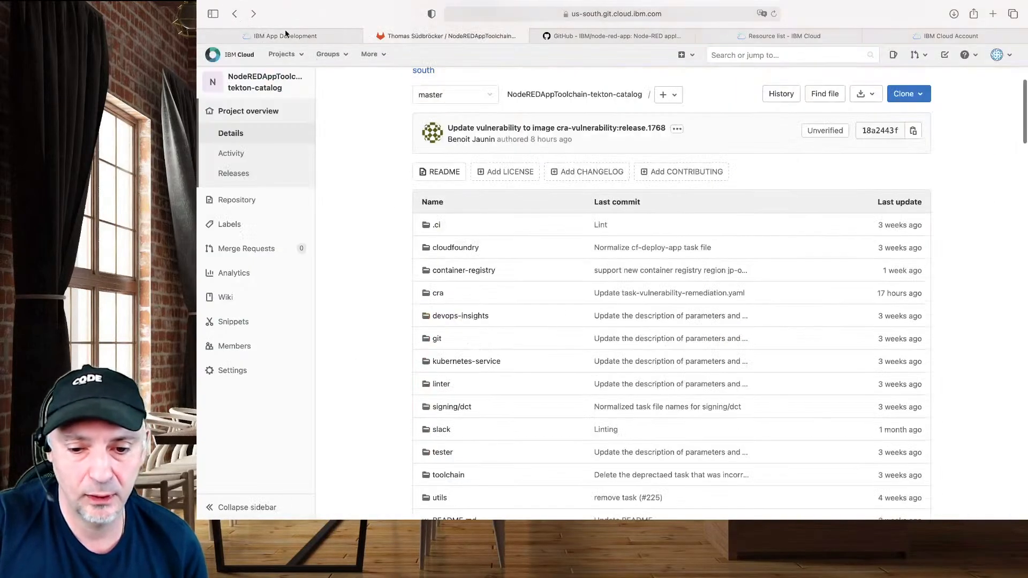
{"action": "left_click", "coordinate": [233, 13]}
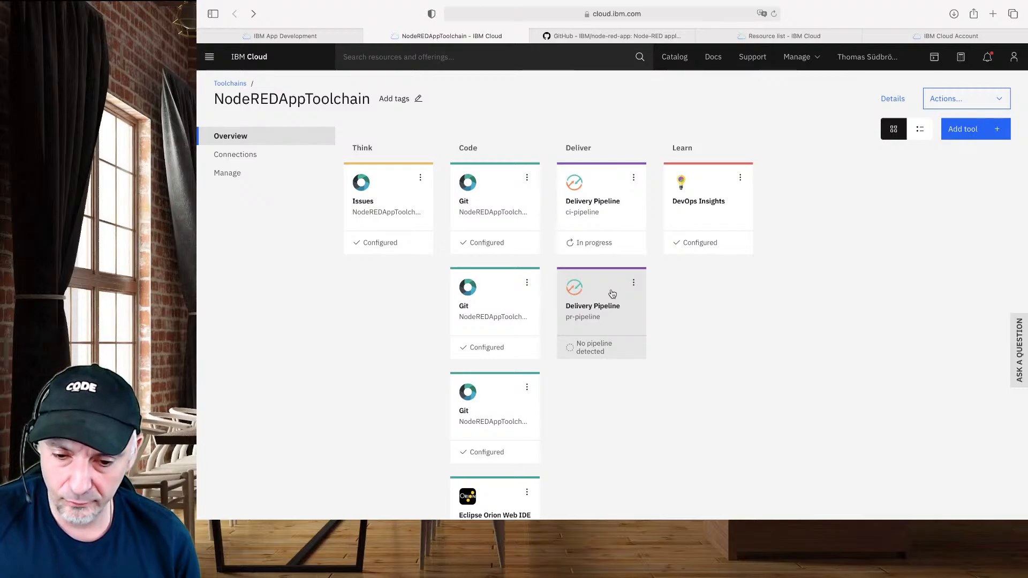
Open the pr-pipeline delivery pipeline and examine its definition repositories and consolidated Tekton pipeline definition
{"action": "left_click", "coordinate": [610, 295]}
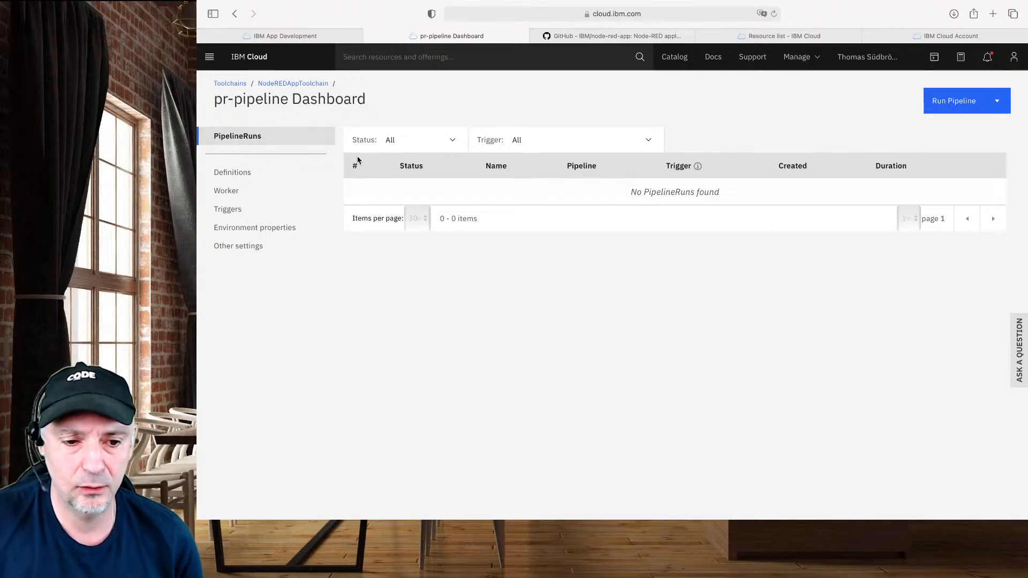
{"action": "left_click", "coordinate": [270, 177]}
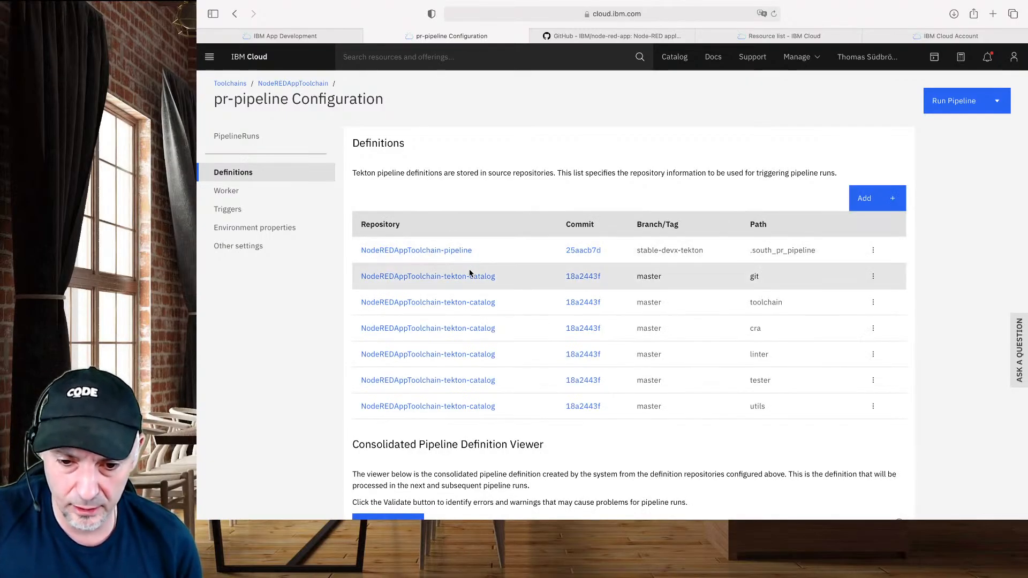
{"action": "scroll", "coordinate": [466, 291], "scroll_direction": "down", "scroll_amount": 3}
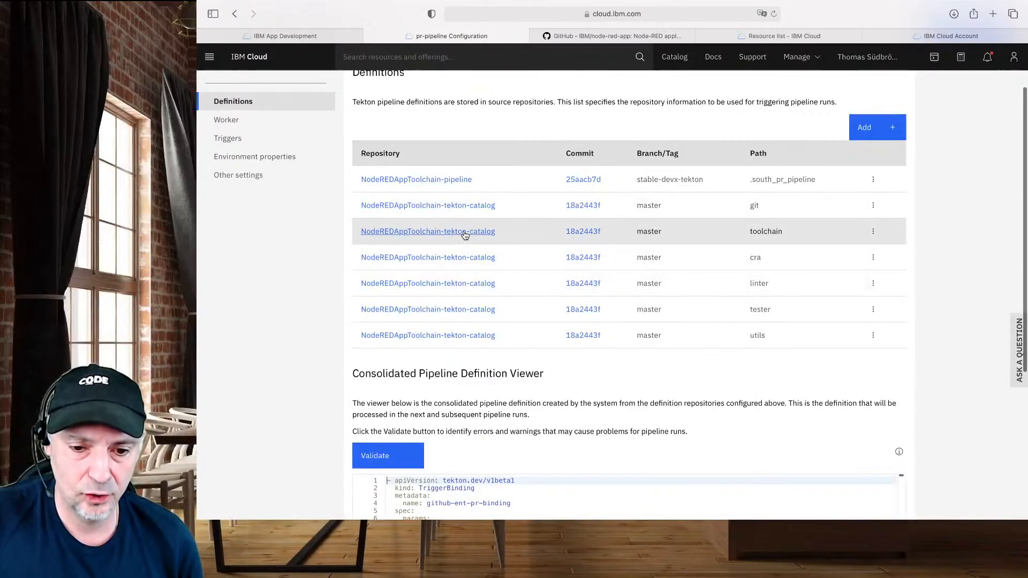
{"action": "scroll", "coordinate": [465, 232], "scroll_direction": "down", "scroll_amount": 10}
{"action": "scroll", "coordinate": [483, 364], "scroll_direction": "down", "scroll_amount": 10}
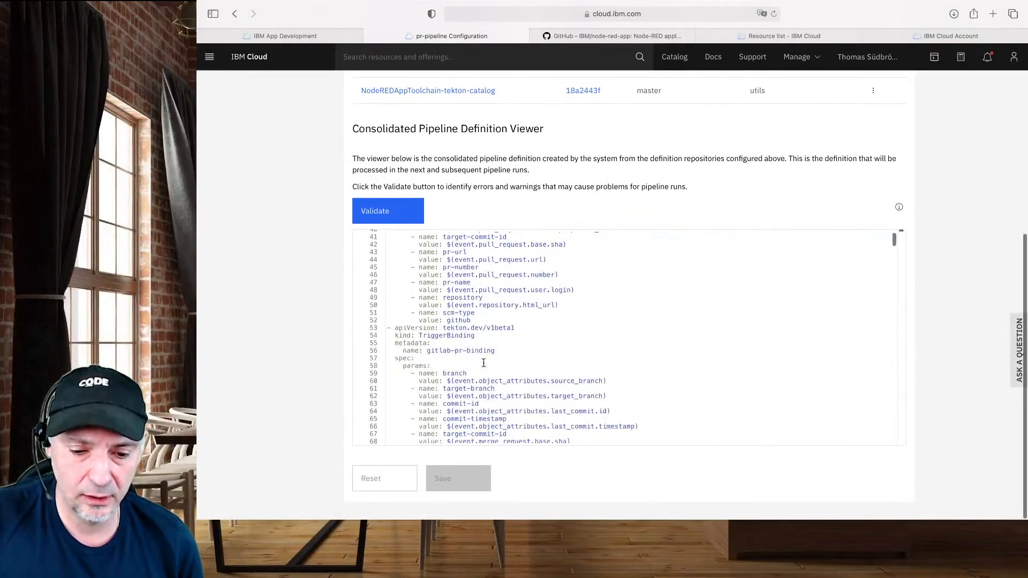
Read further through the pr-pipeline's consolidated definition and repository list, and return to the NodeREDAppToolchain overview
{"action": "scroll", "coordinate": [484, 363], "scroll_direction": "down", "scroll_amount": 20}
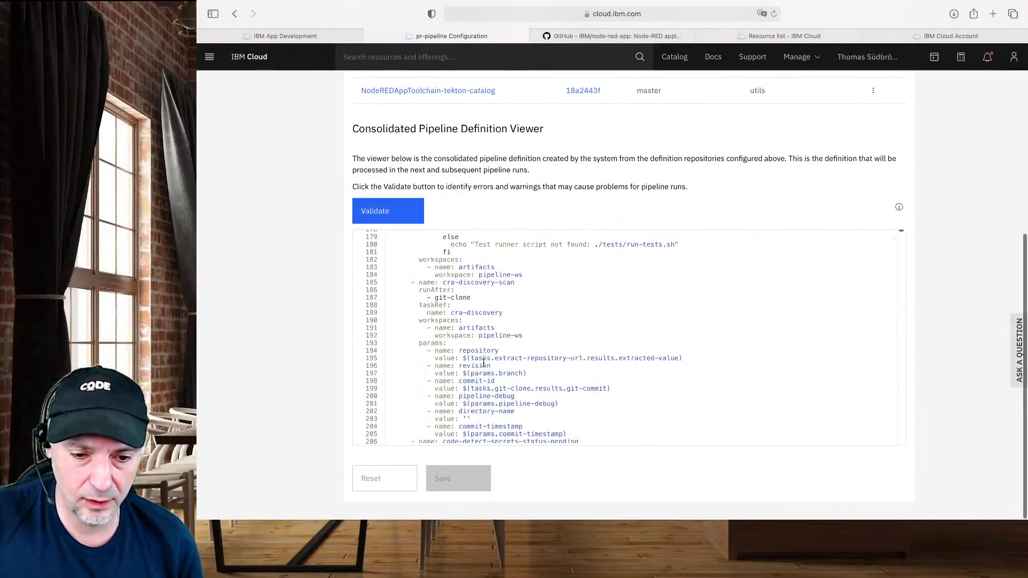
{"action": "scroll", "coordinate": [483, 364], "scroll_direction": "up", "scroll_amount": 20}
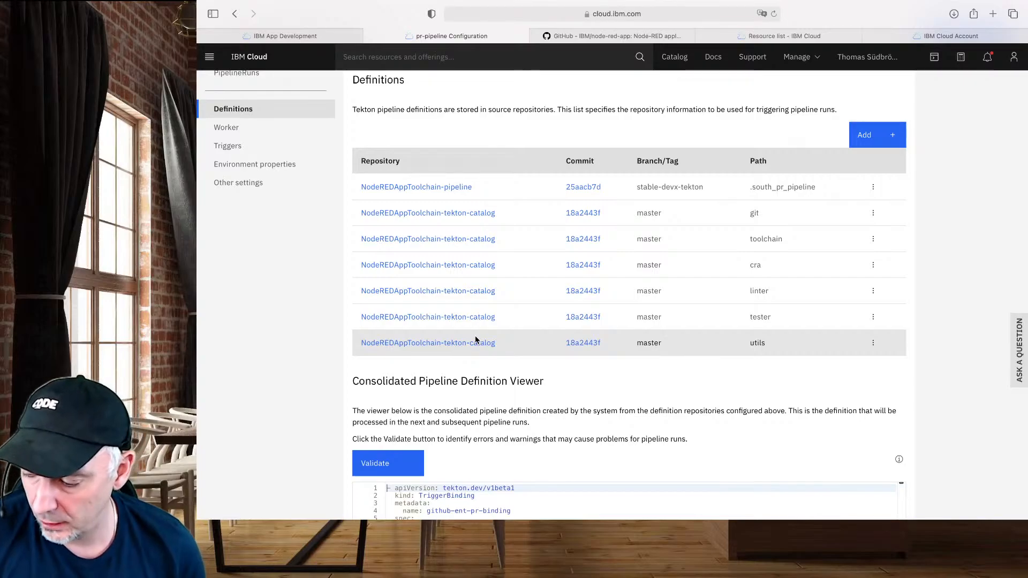
{"action": "scroll", "coordinate": [475, 340], "scroll_direction": "down", "scroll_amount": 3}
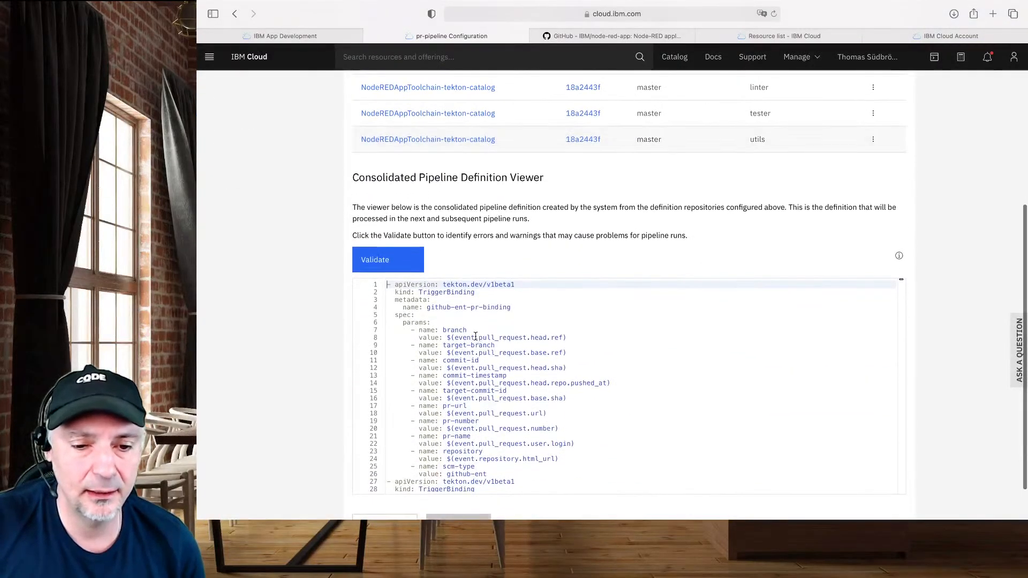
{"action": "scroll", "coordinate": [475, 336], "scroll_direction": "up", "scroll_amount": 5}
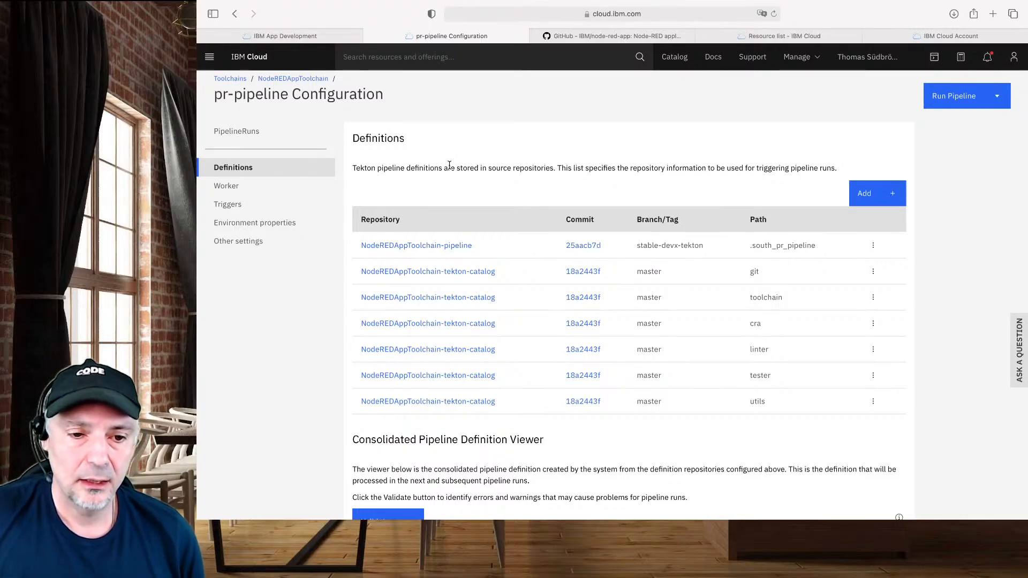
{"action": "left_click", "coordinate": [315, 79]}
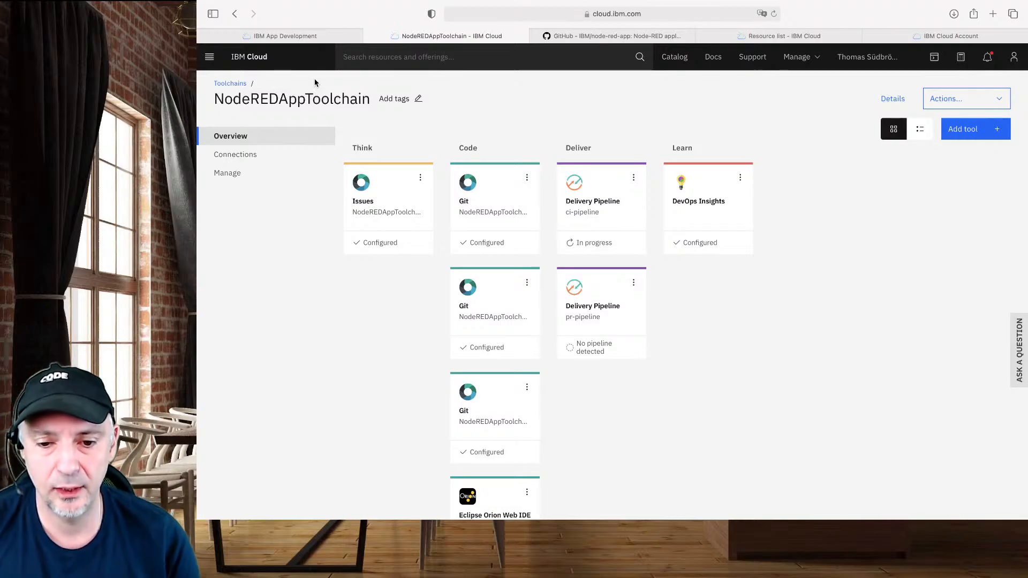
Open the ci-pipeline delivery pipeline and examine its definition repositories and worker configuration
{"action": "left_click", "coordinate": [603, 206]}
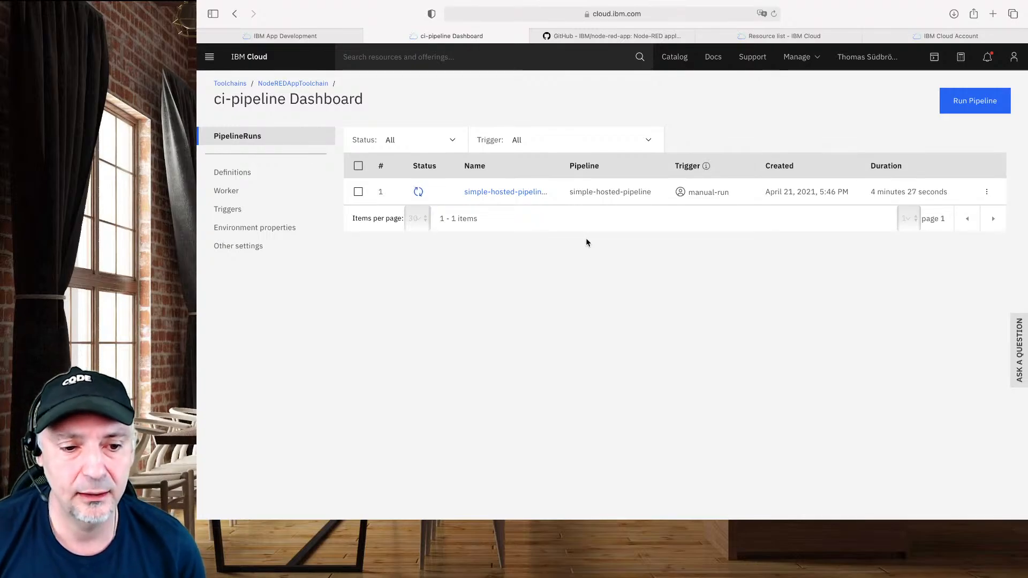
{"action": "left_click", "coordinate": [272, 171]}
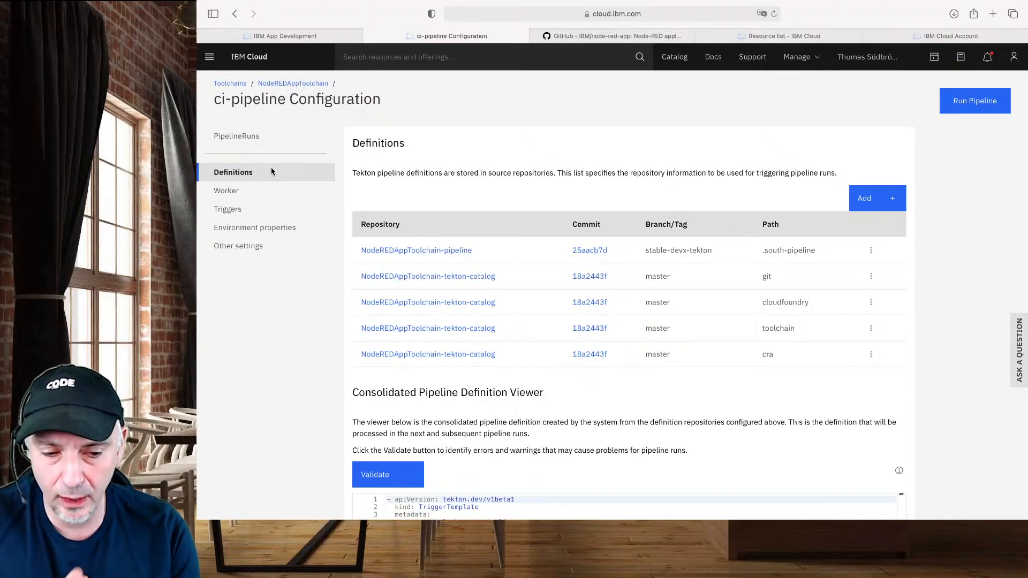
{"action": "left_click", "coordinate": [267, 193]}
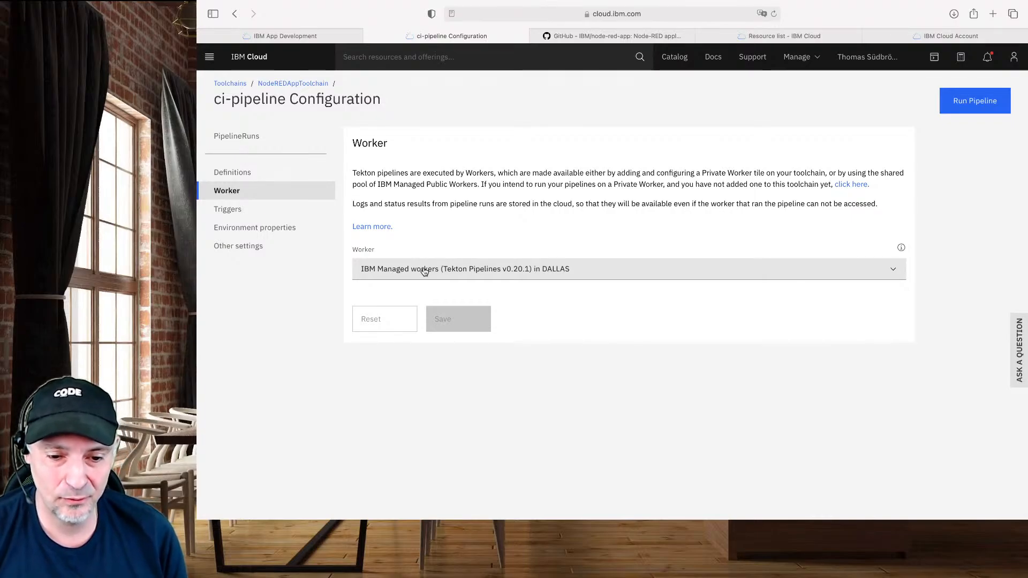
Examine the ci-pipeline's commit-push and manual-run trigger settings
{"action": "left_click", "coordinate": [271, 209]}
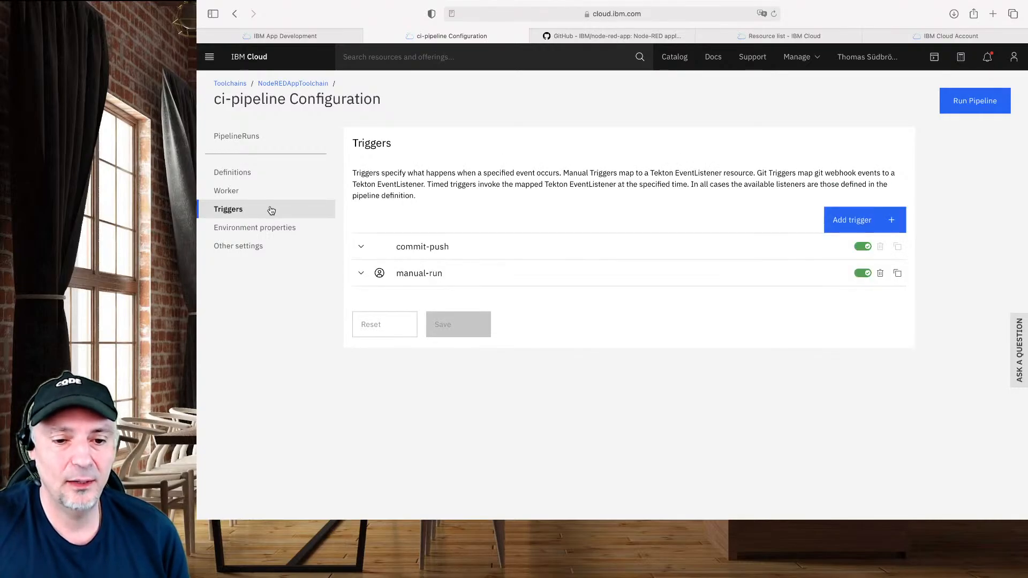
{"action": "left_click", "coordinate": [361, 246]}
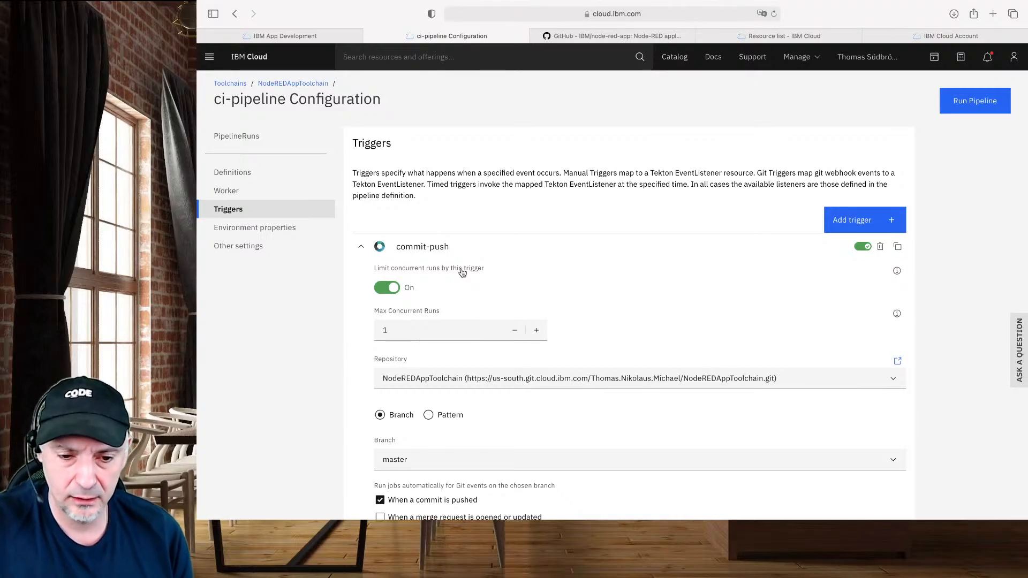
{"action": "left_click", "coordinate": [361, 246]}
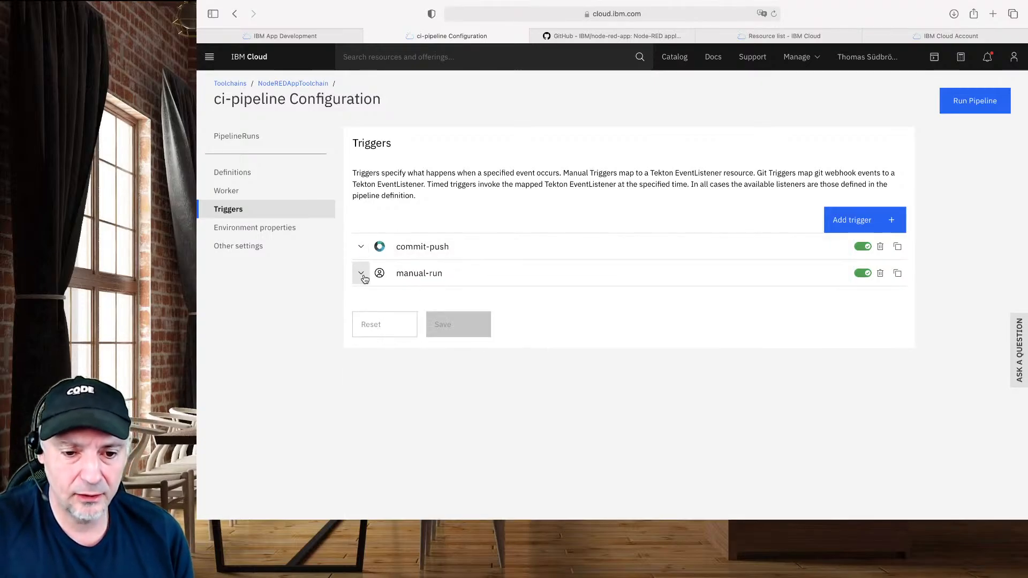
{"action": "left_click", "coordinate": [361, 274]}
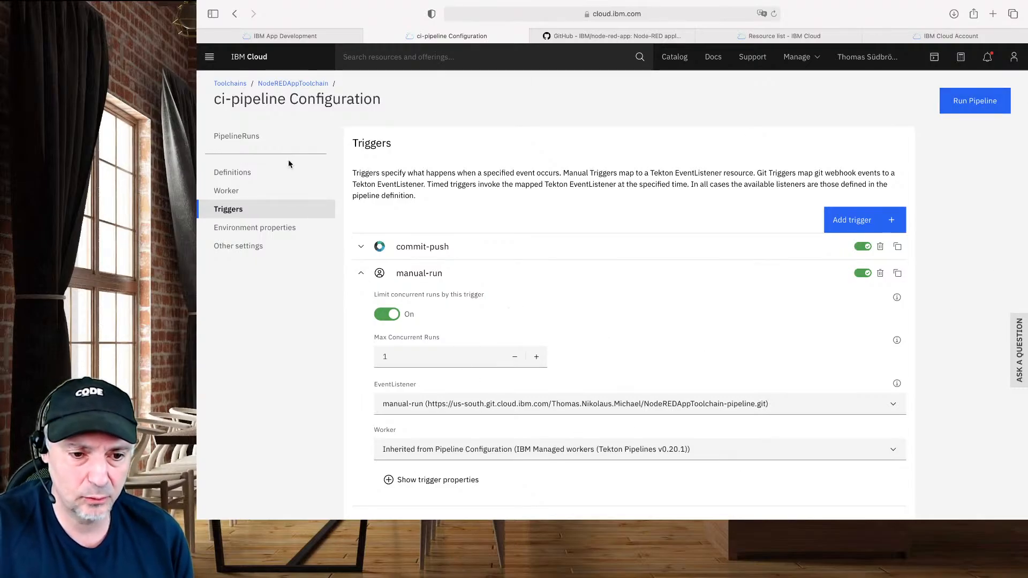
Open the ci-pipeline's simple-hosted-pipeline run and inspect its clone-task and cra-discovery-scan parameters
{"action": "left_click", "coordinate": [237, 136]}
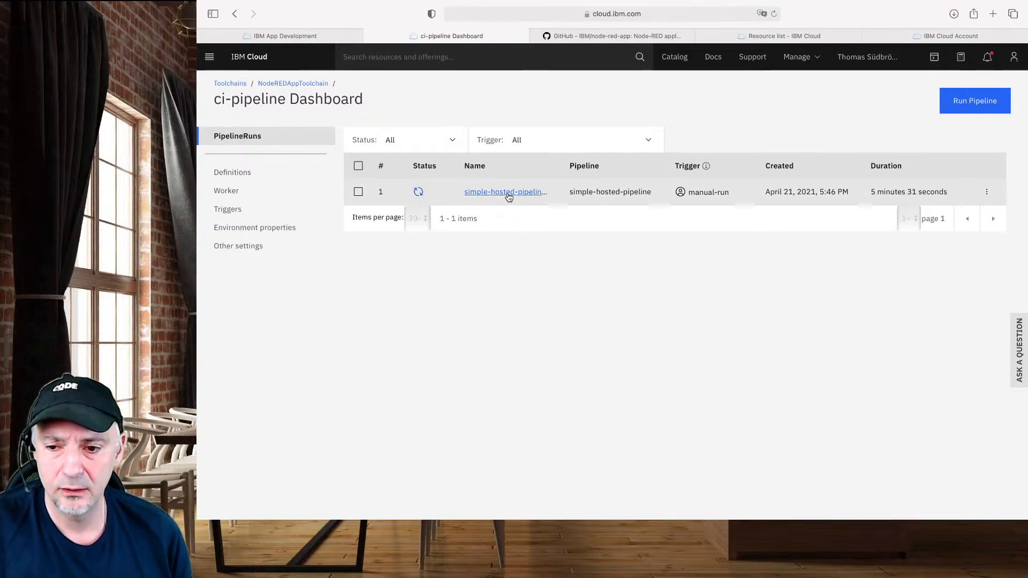
{"action": "left_click", "coordinate": [507, 192]}
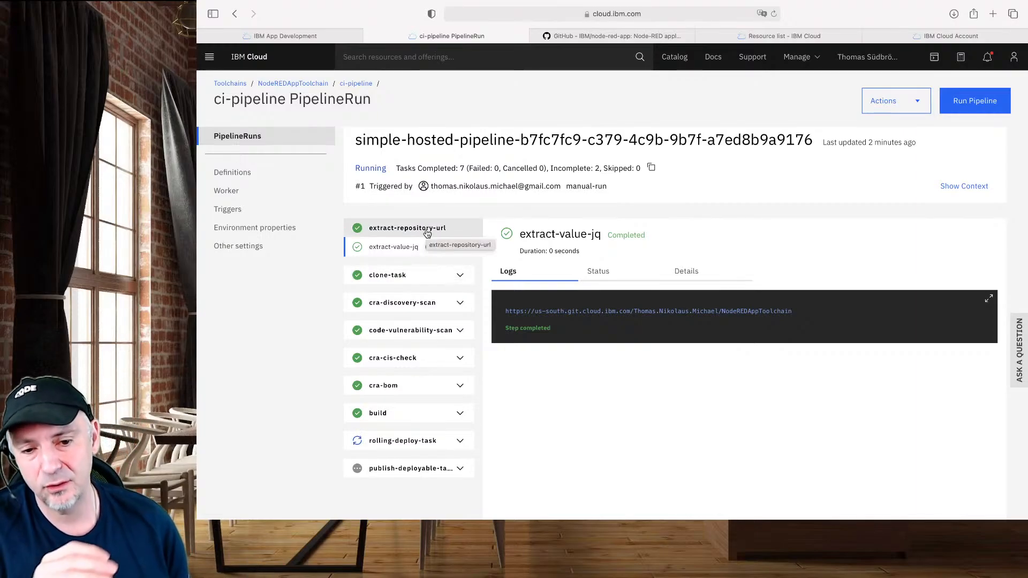
{"action": "left_click", "coordinate": [390, 276]}
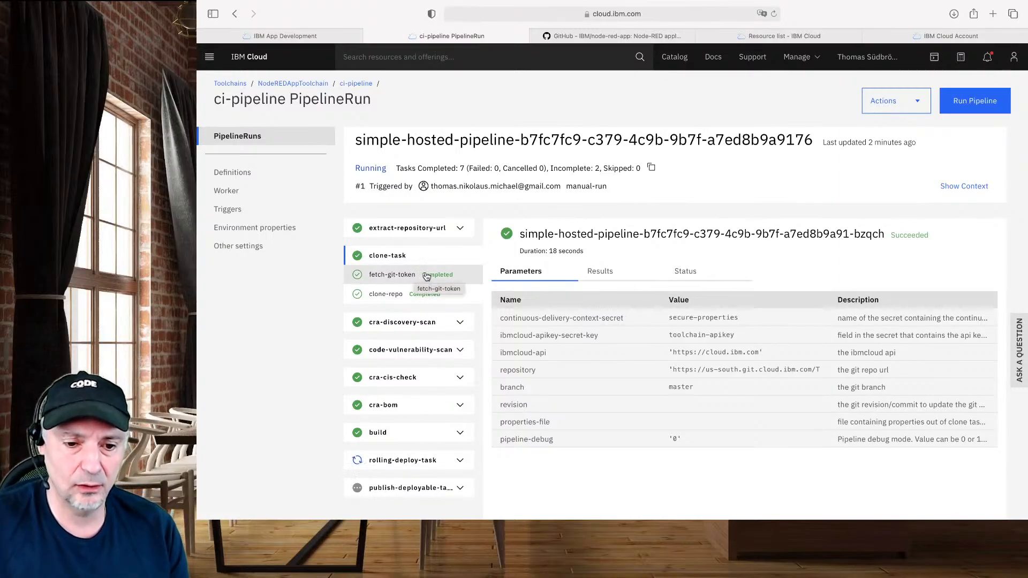
{"action": "left_click", "coordinate": [423, 327]}
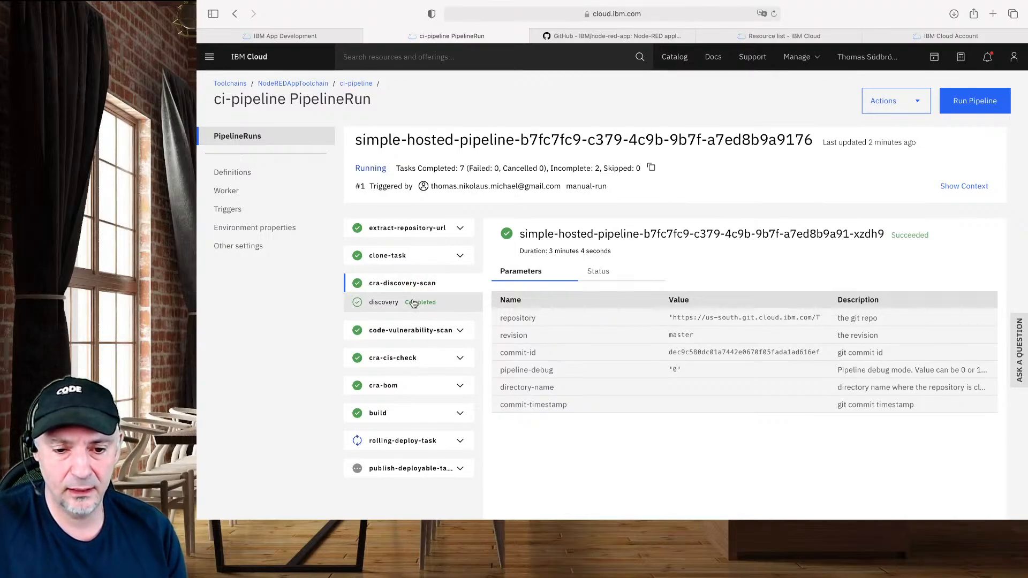
Read through the log of the remediation step in the run's code-vulnerability-scan task
{"action": "left_click", "coordinate": [398, 333]}
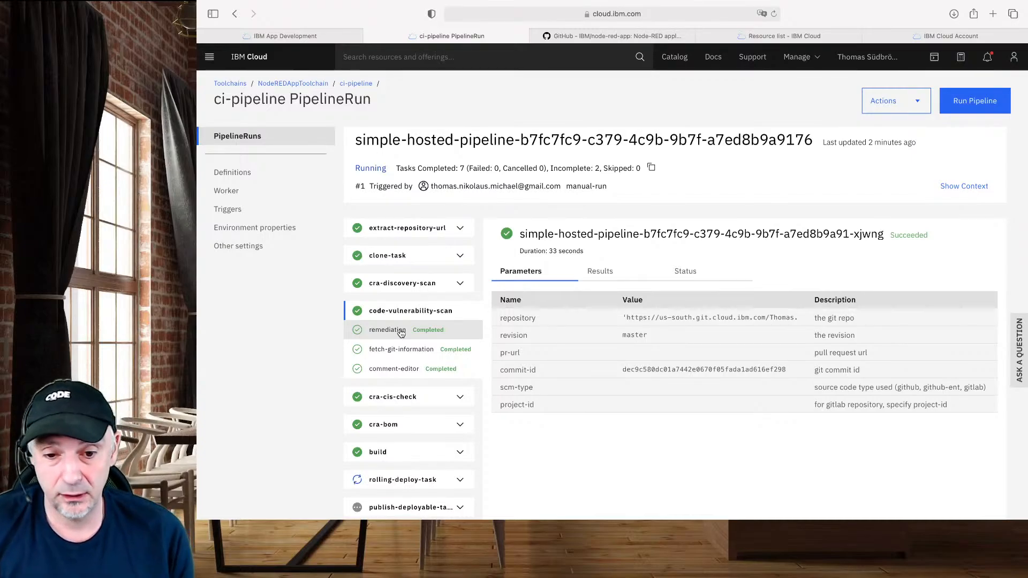
{"action": "left_click", "coordinate": [401, 331]}
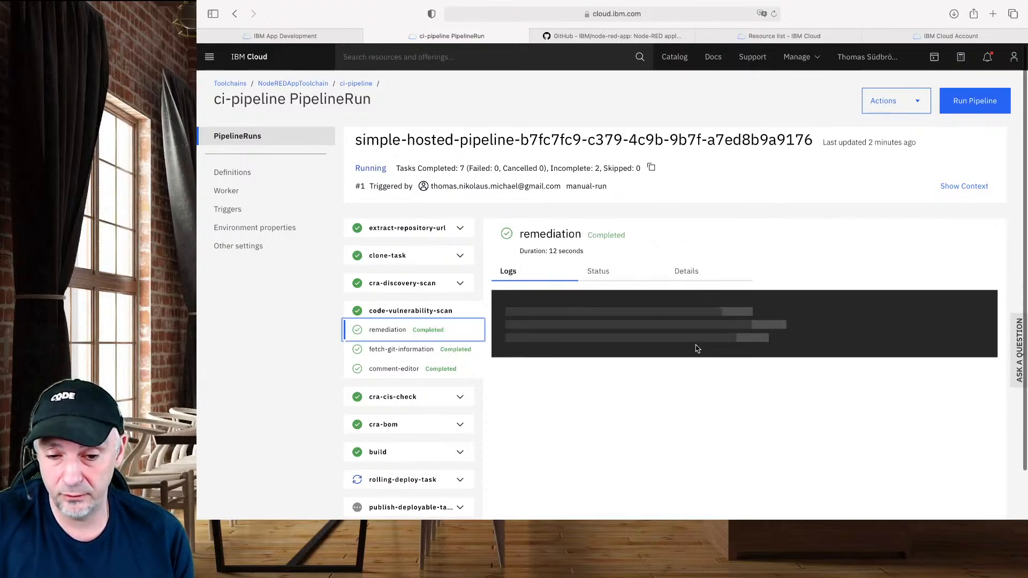
{"action": "scroll", "coordinate": [696, 347], "scroll_direction": "down", "scroll_amount": 10}
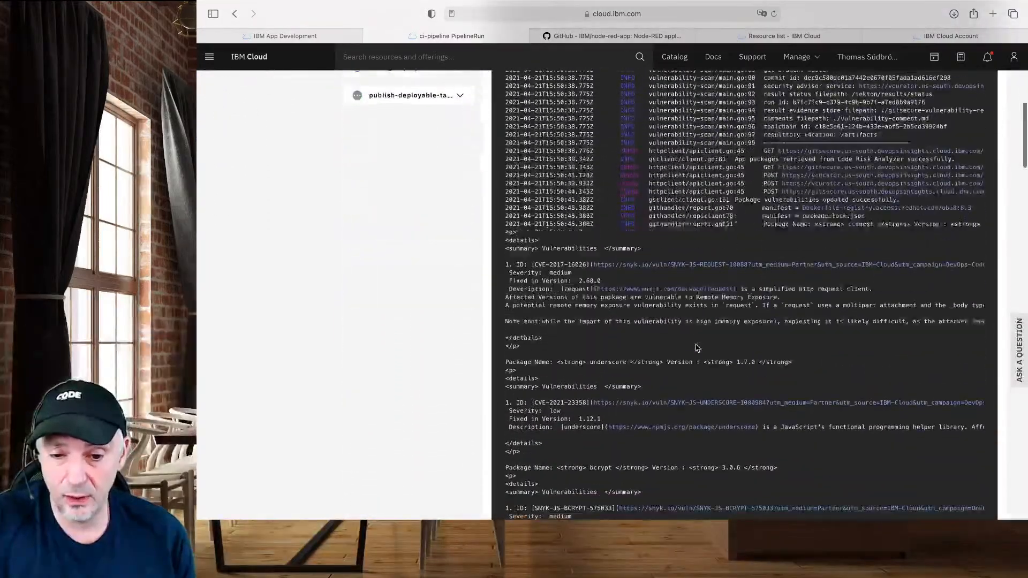
{"action": "scroll", "coordinate": [698, 348], "scroll_direction": "up", "scroll_amount": 8}
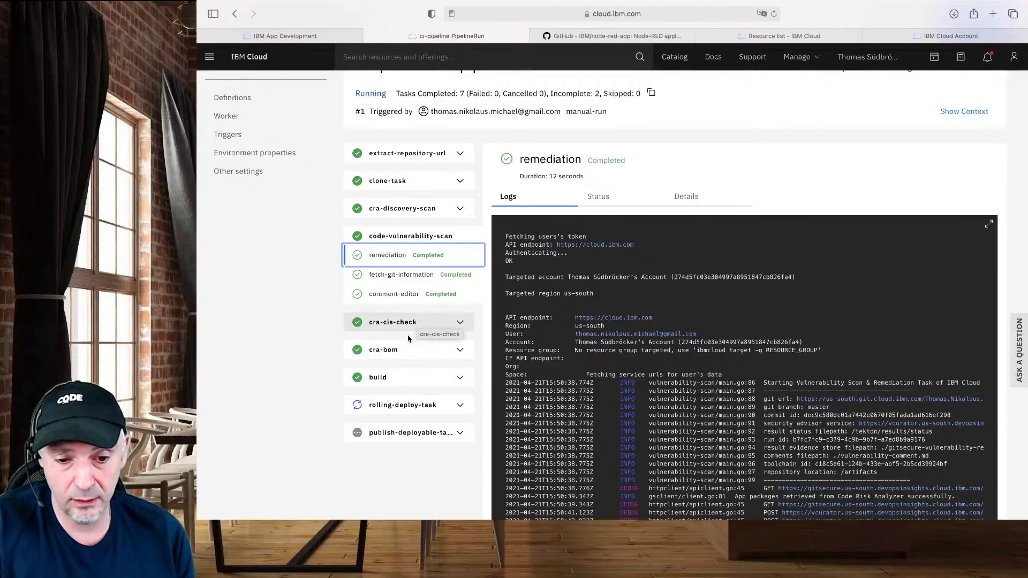
Inspect the log and status of the run-build step in the build task
{"action": "left_click", "coordinate": [403, 376]}
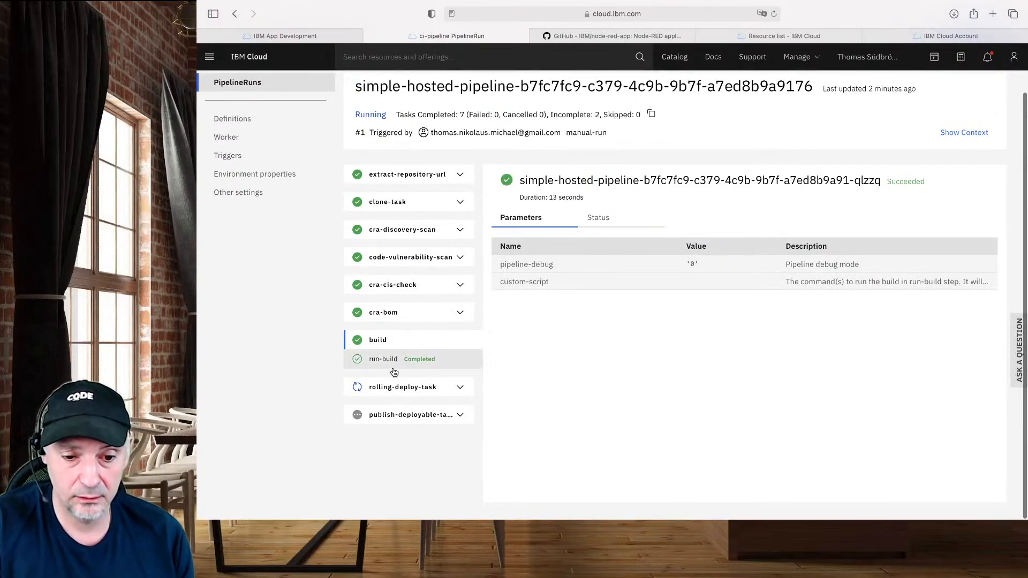
{"action": "left_click", "coordinate": [390, 360]}
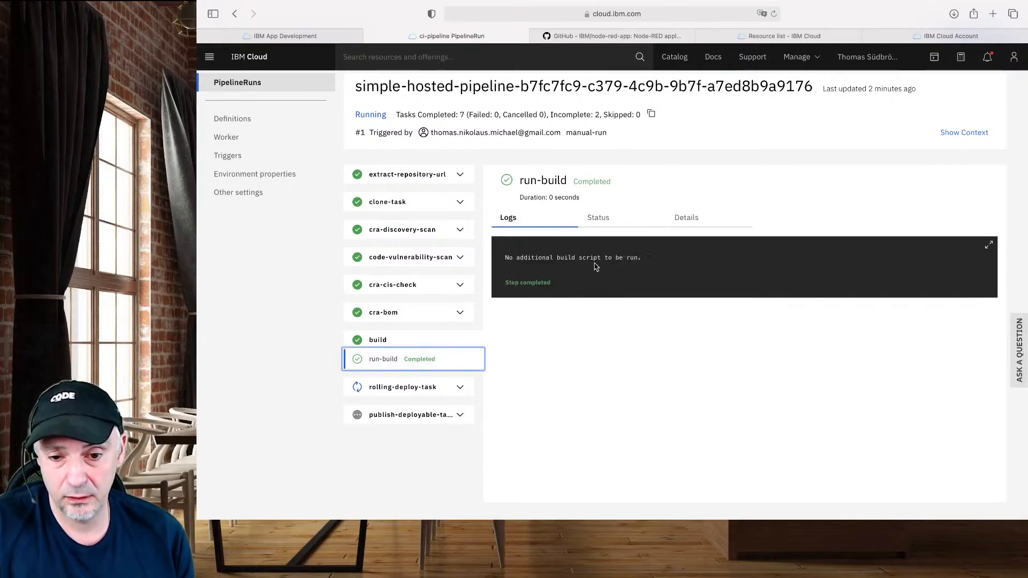
{"action": "left_click", "coordinate": [606, 216]}
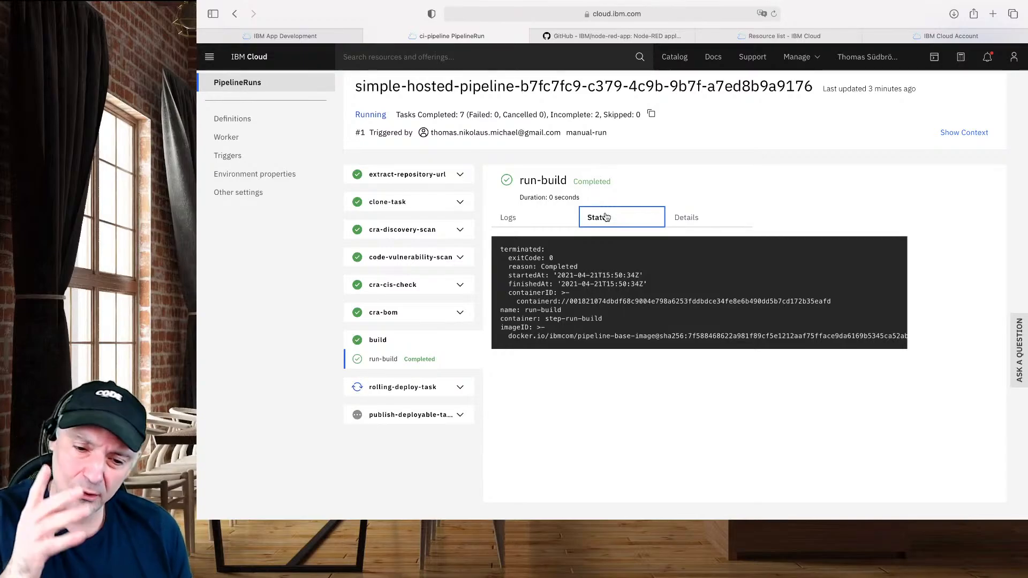
Reload the resource list and expand the Cloud Foundry services, Cloud Foundry apps and Developer tools groups to review the created resources
{"action": "left_click", "coordinate": [794, 37]}
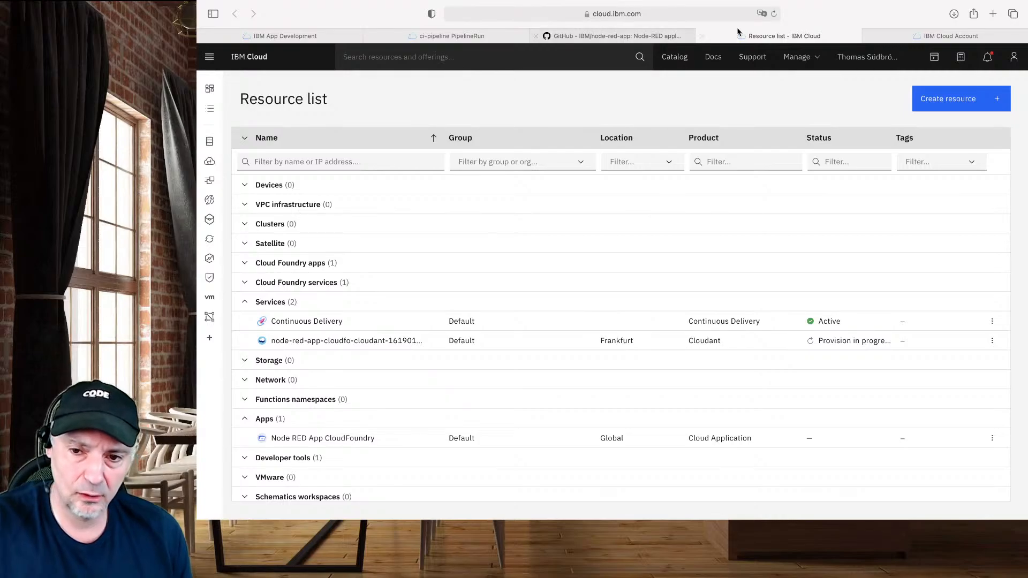
{"action": "left_click", "coordinate": [774, 15]}
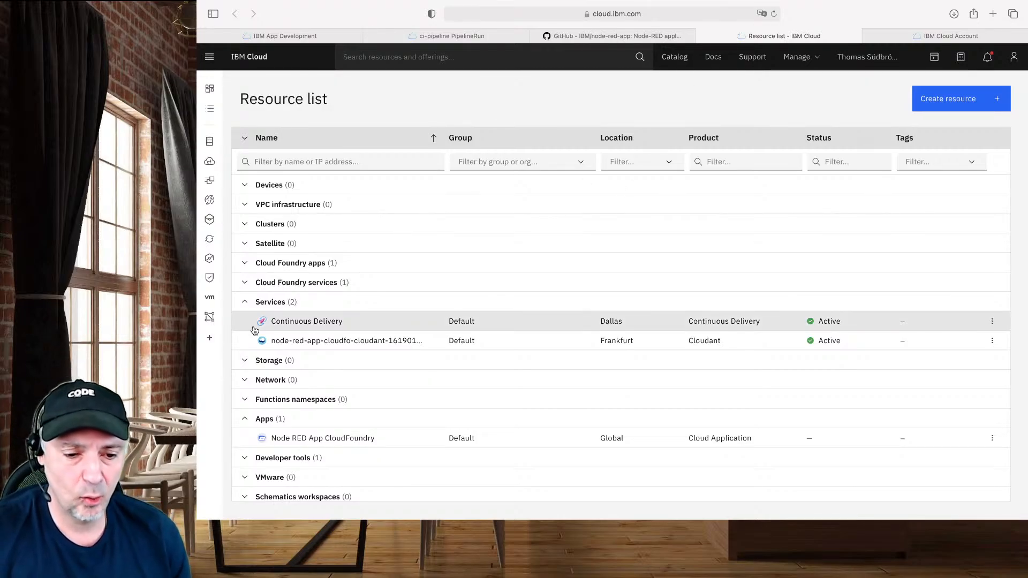
{"action": "left_click", "coordinate": [245, 284]}
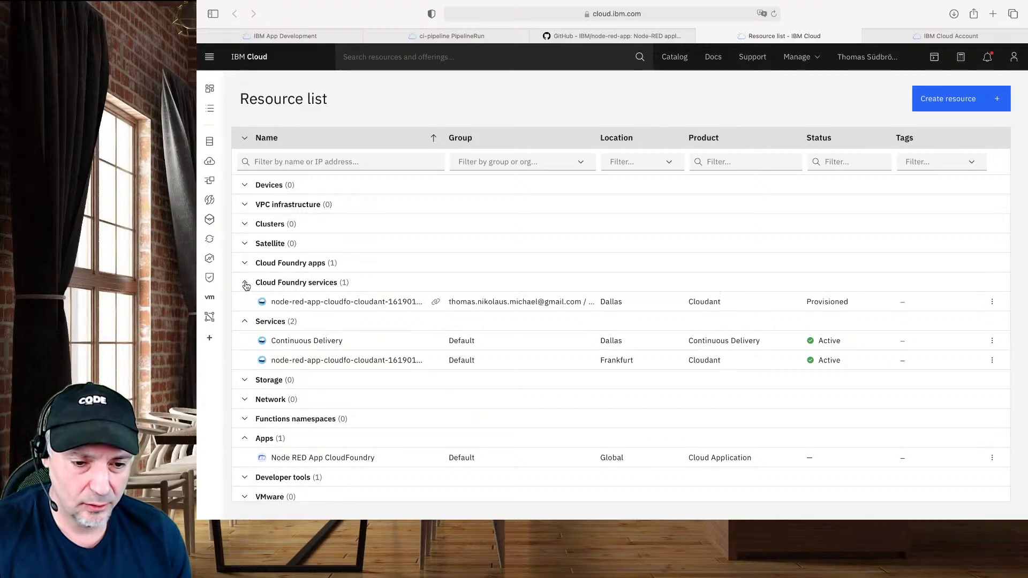
{"action": "left_click", "coordinate": [245, 264]}
{"action": "scroll", "coordinate": [370, 342], "scroll_direction": "down", "scroll_amount": 1}
{"action": "scroll", "coordinate": [370, 342], "scroll_direction": "down", "scroll_amount": 1}
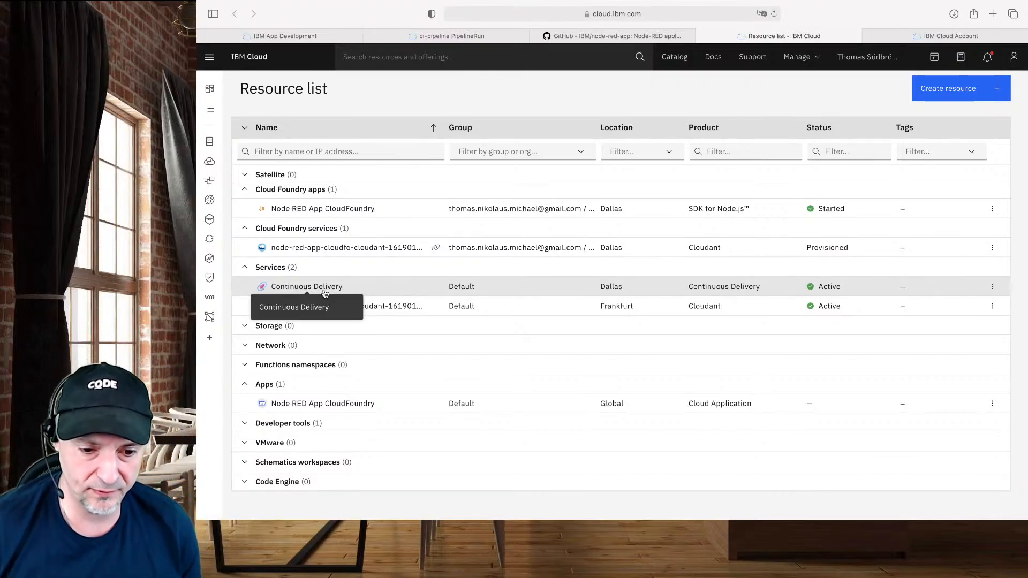
{"action": "left_click", "coordinate": [245, 424]}
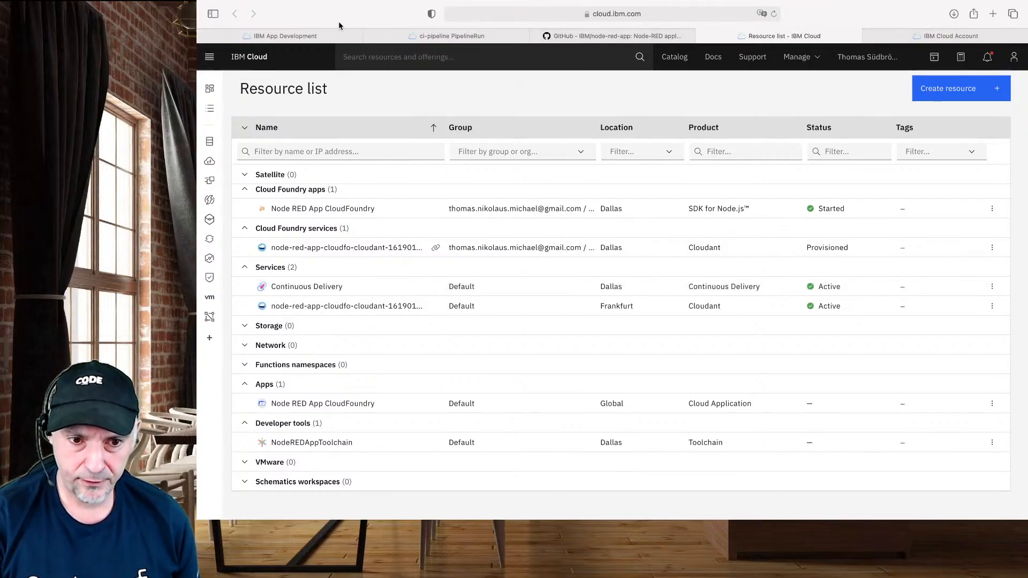
Return to the ci-pipeline run and check its overall status and the publish-deployable-task parameters
{"action": "left_click", "coordinate": [418, 34]}
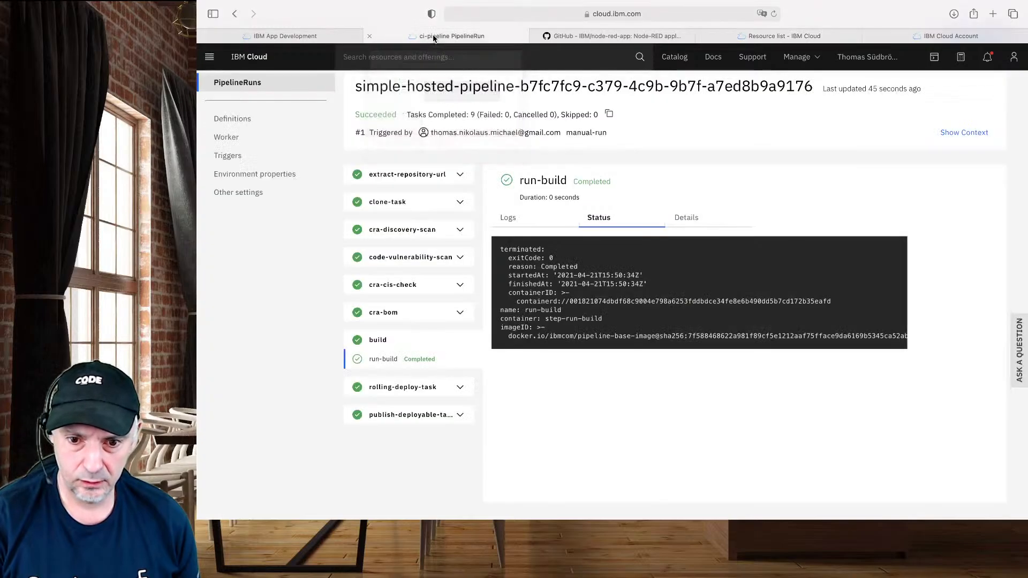
{"action": "left_click", "coordinate": [423, 416]}
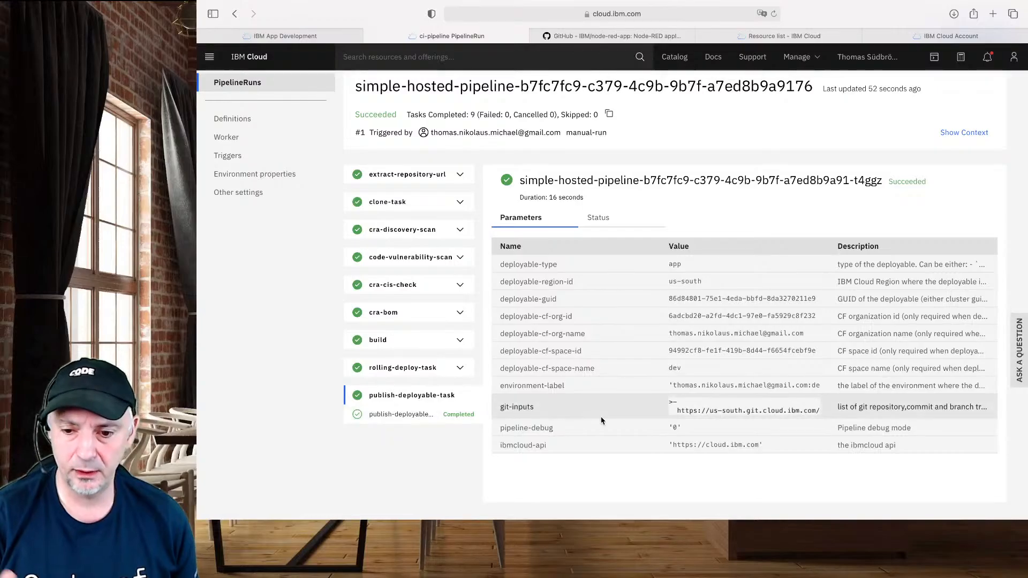
{"action": "scroll", "coordinate": [600, 420], "scroll_direction": "up", "scroll_amount": 2}
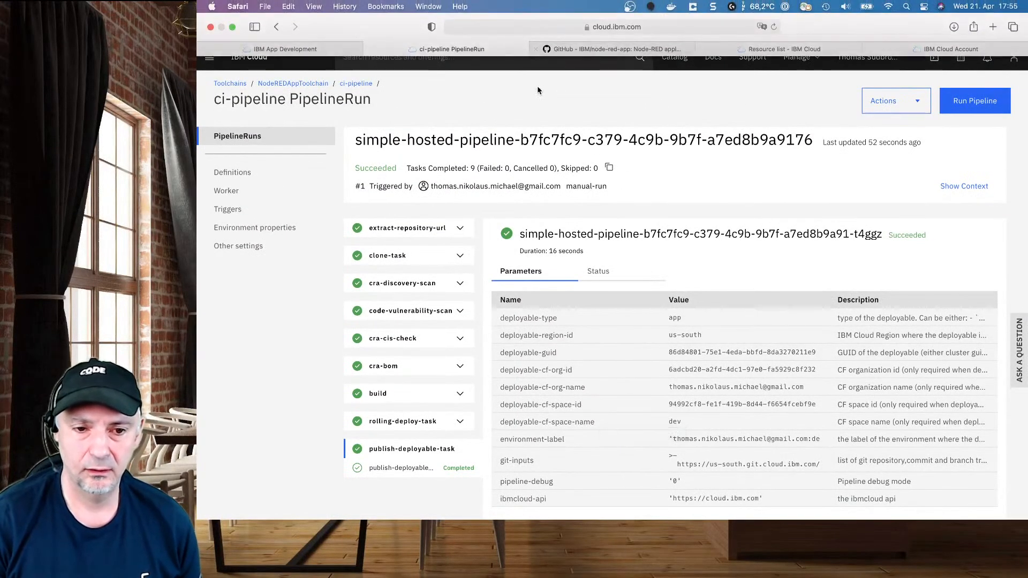
Check the app's deployment details, then open the Node RED App CloudFoundry application under Cloud Foundry apps and view its connections
{"action": "left_click", "coordinate": [303, 49]}
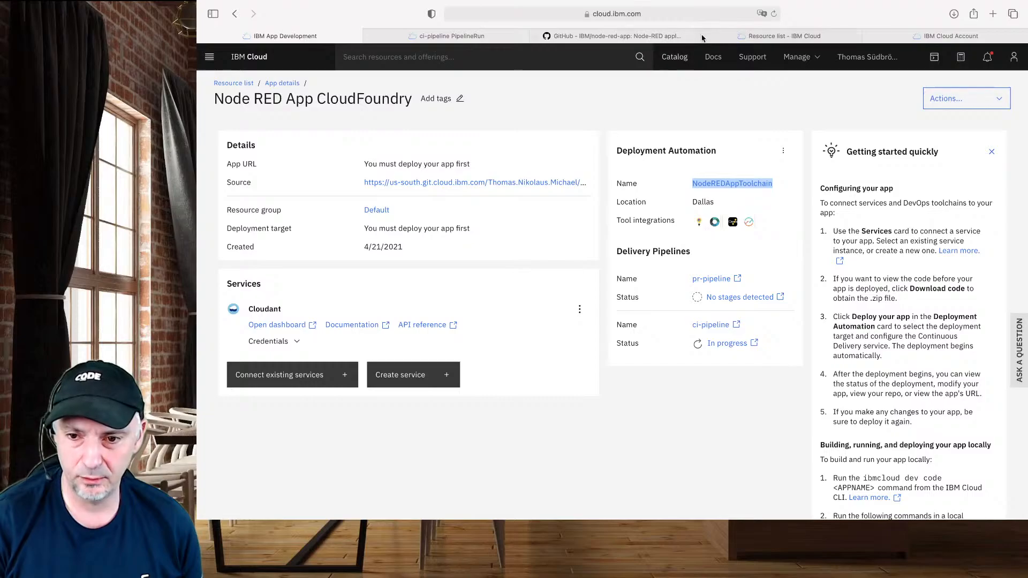
{"action": "left_click", "coordinate": [769, 36]}
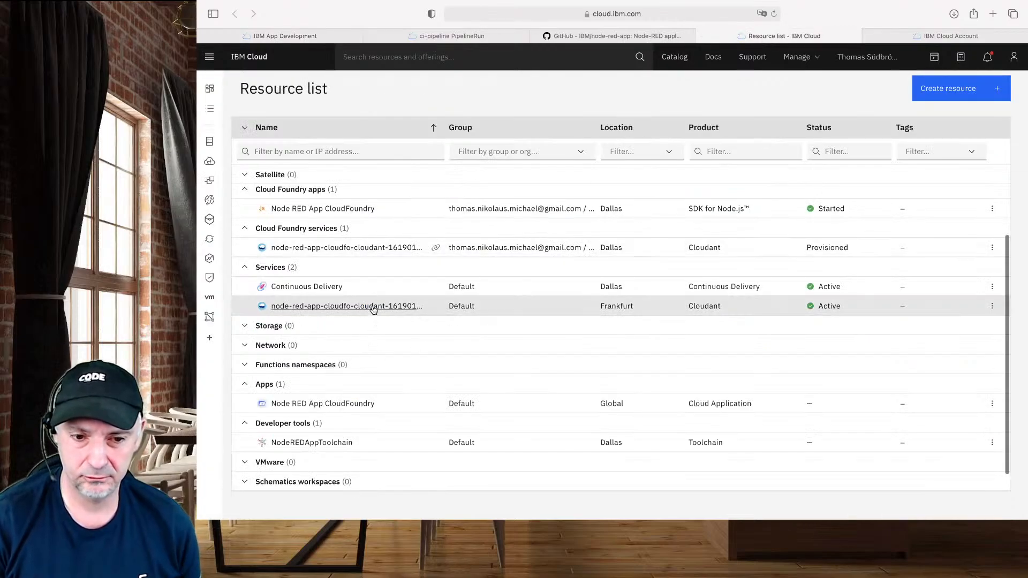
{"action": "left_click", "coordinate": [361, 211]}
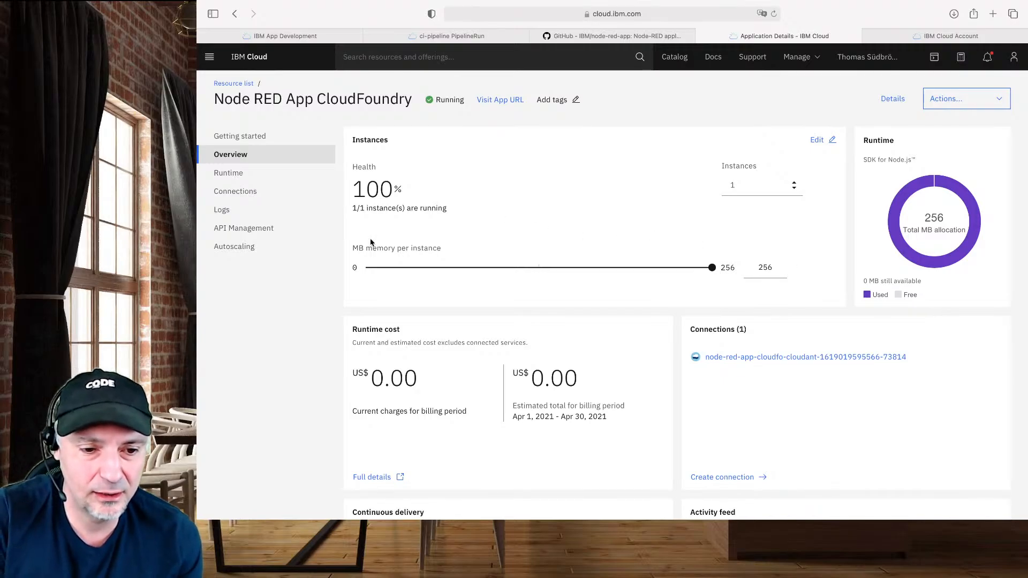
{"action": "left_click", "coordinate": [252, 193]}
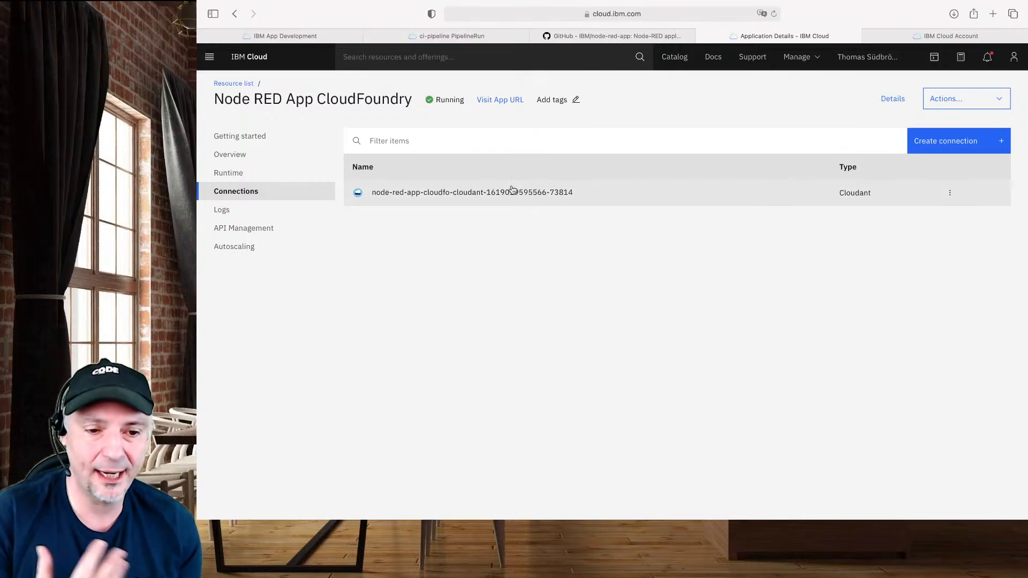
Review the application's overview and check its configured route in the Edit routes dialog without changing it
{"action": "left_click", "coordinate": [282, 160]}
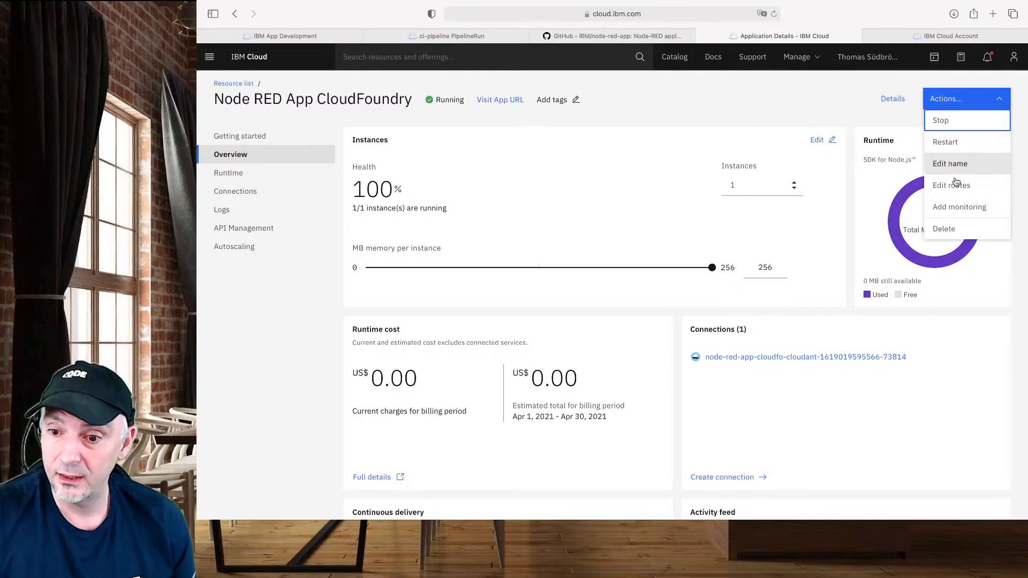
{"action": "left_click", "coordinate": [956, 193]}
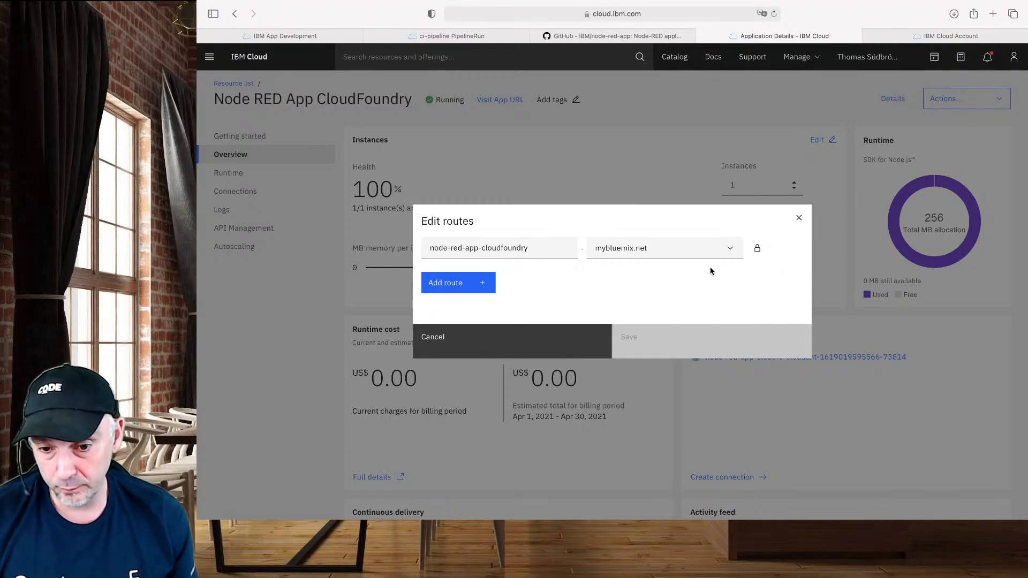
{"action": "mouse_move", "coordinate": [764, 255]}
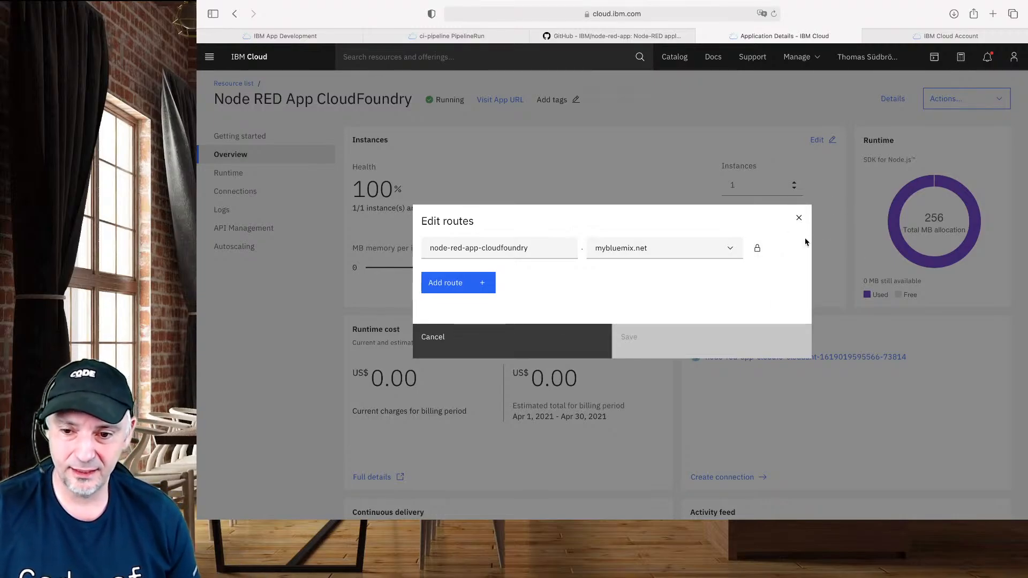
{"action": "left_click", "coordinate": [798, 220]}
Visit the app URL, start the Node-RED setup and set the editor's username to admin
{"action": "left_click", "coordinate": [508, 101]}
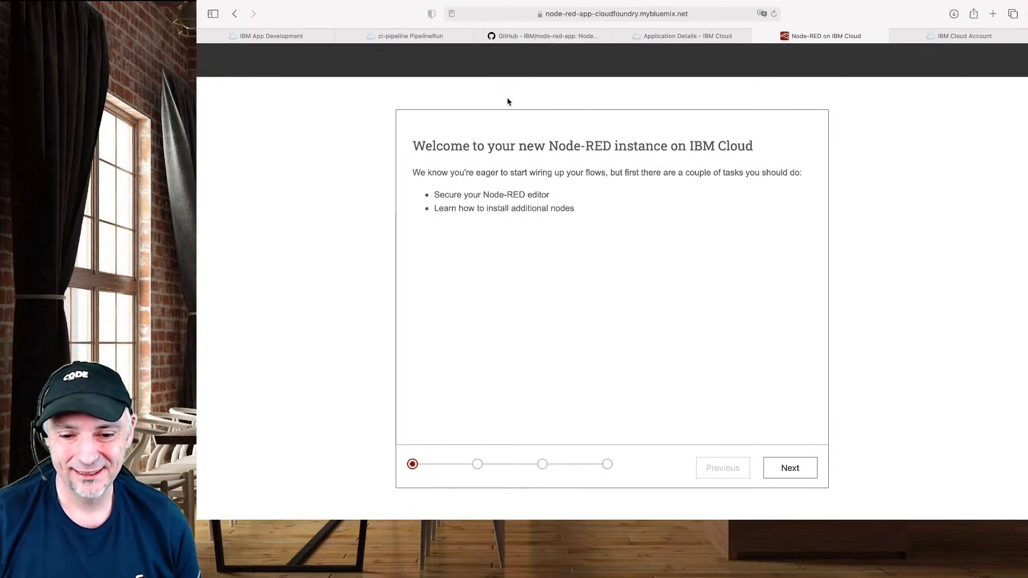
{"action": "left_click", "coordinate": [812, 476]}
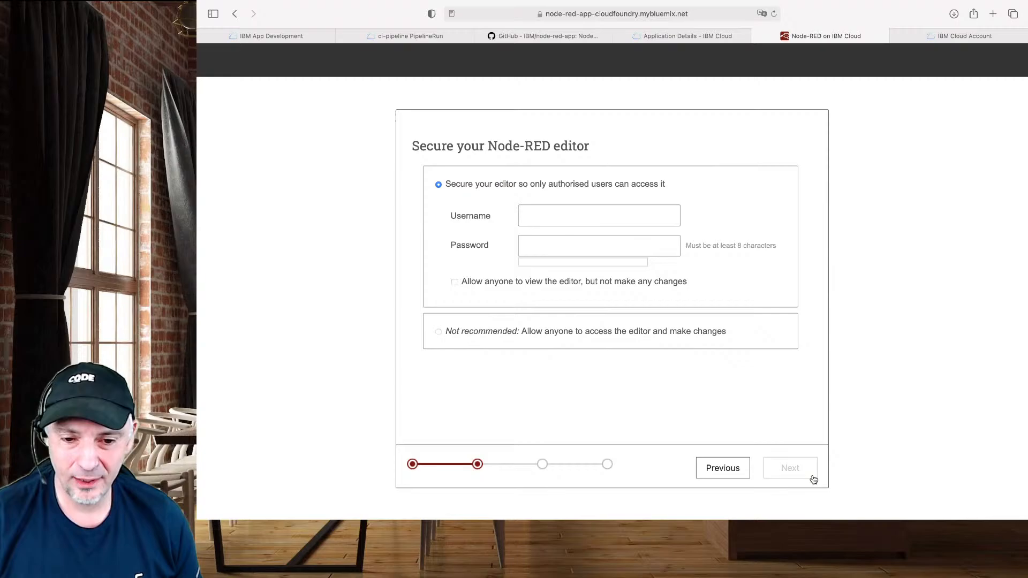
{"action": "left_click", "coordinate": [535, 218]}
{"action": "type", "text": "admin"}
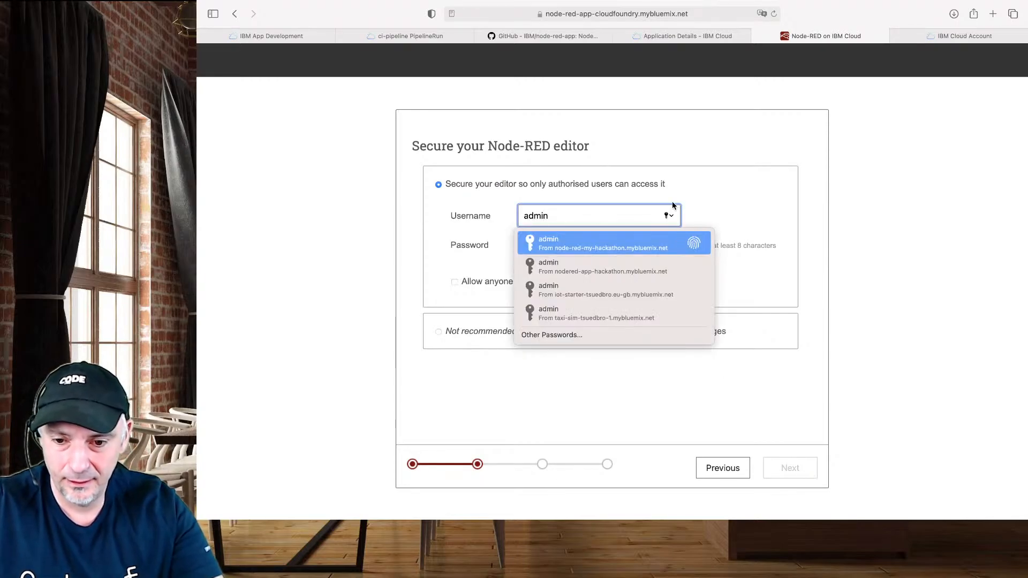
{"action": "left_click", "coordinate": [721, 208]}
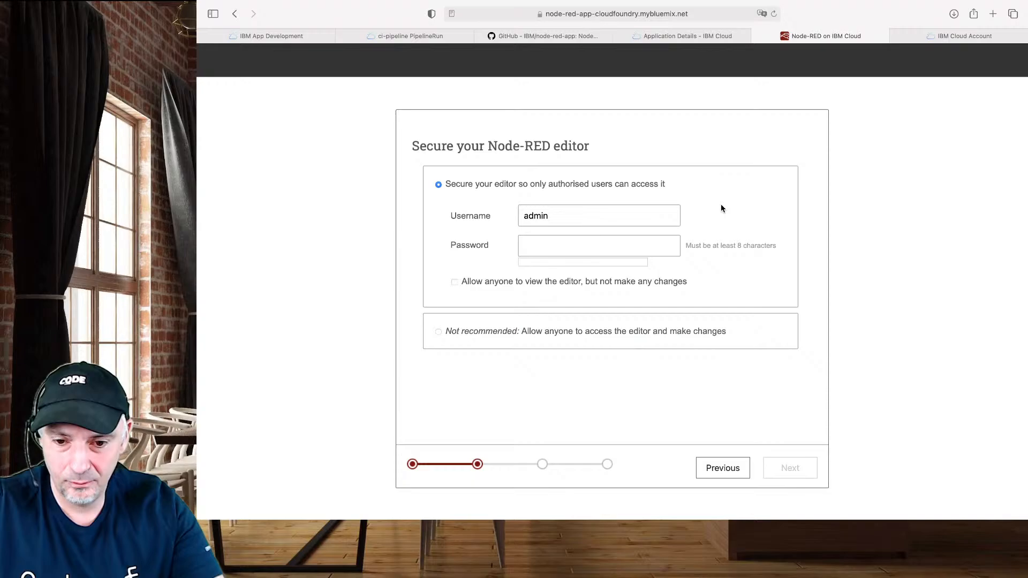
Enter a password for the Node-RED editor that meets the eight-character minimum
{"action": "left_click", "coordinate": [550, 240]}
{"action": "type", "text": "••"}
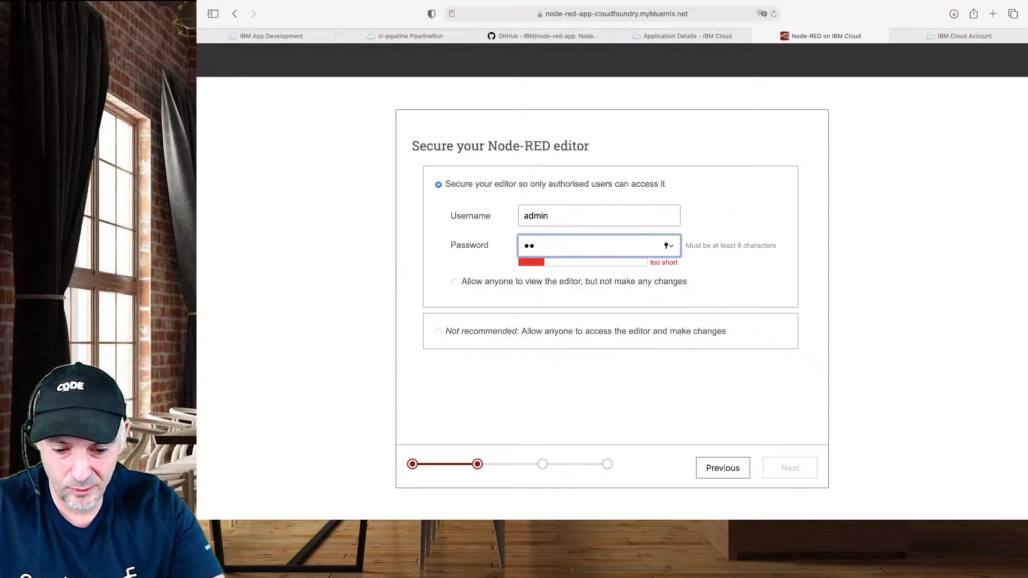
{"action": "type", "text": "•"}
{"action": "key", "text": "BackSpace"}
{"action": "key", "text": "BackSpace"}
{"action": "key", "text": "BackSpace"}
{"action": "type", "text": "••"}
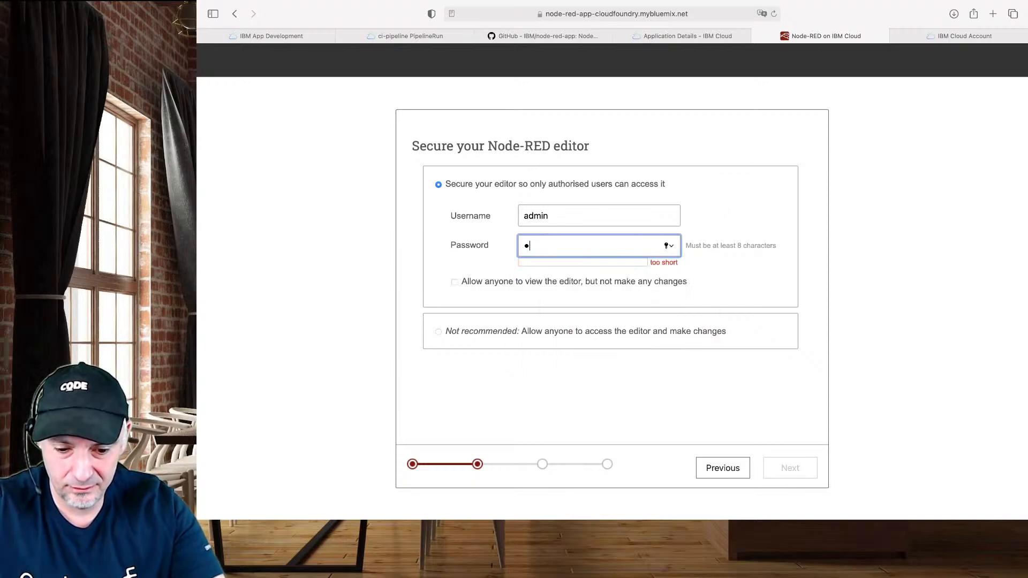
{"action": "type", "text": "••••••••"}
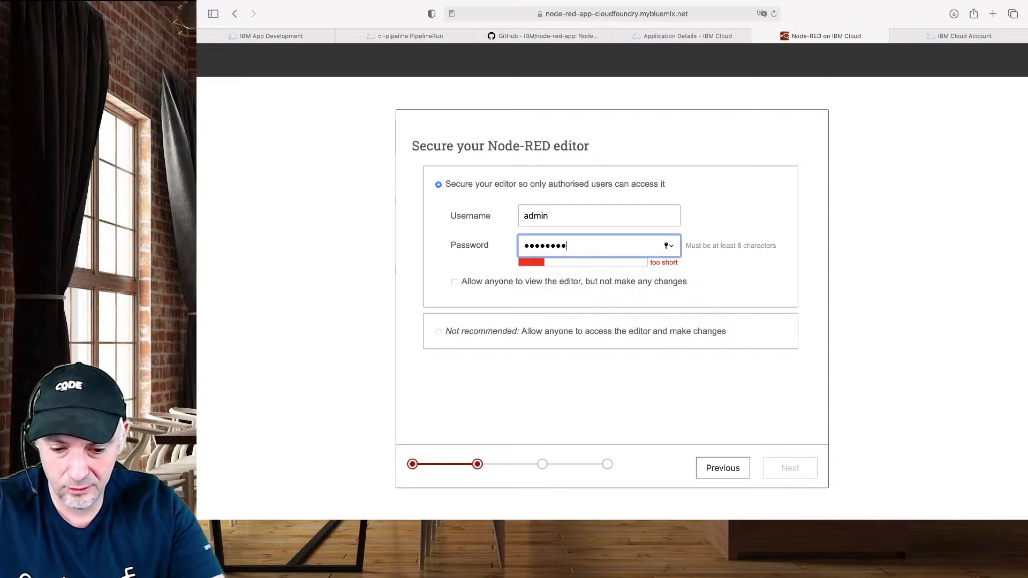
{"action": "type", "text": "•••"}
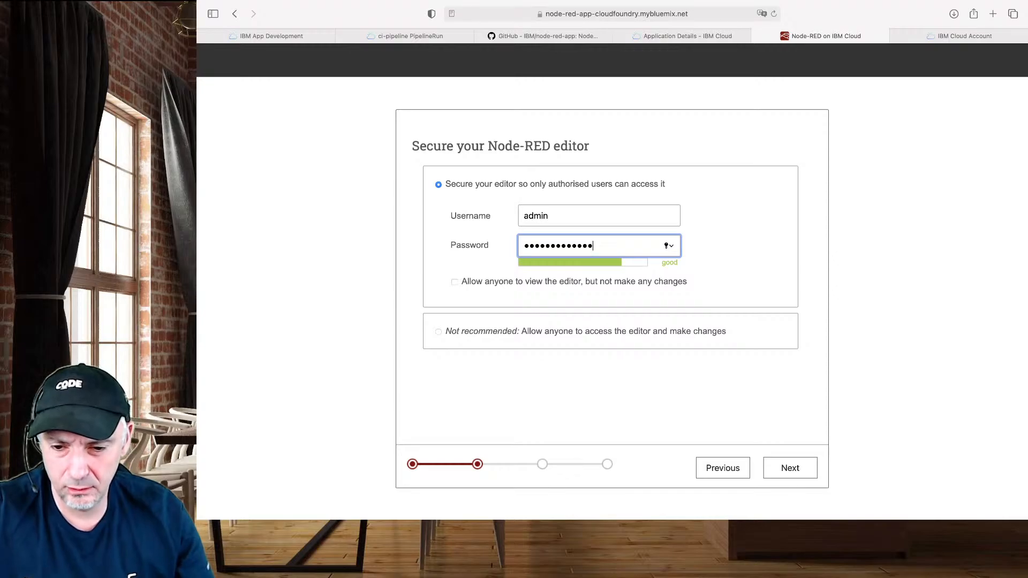
{"action": "key", "text": "BackSpace"}
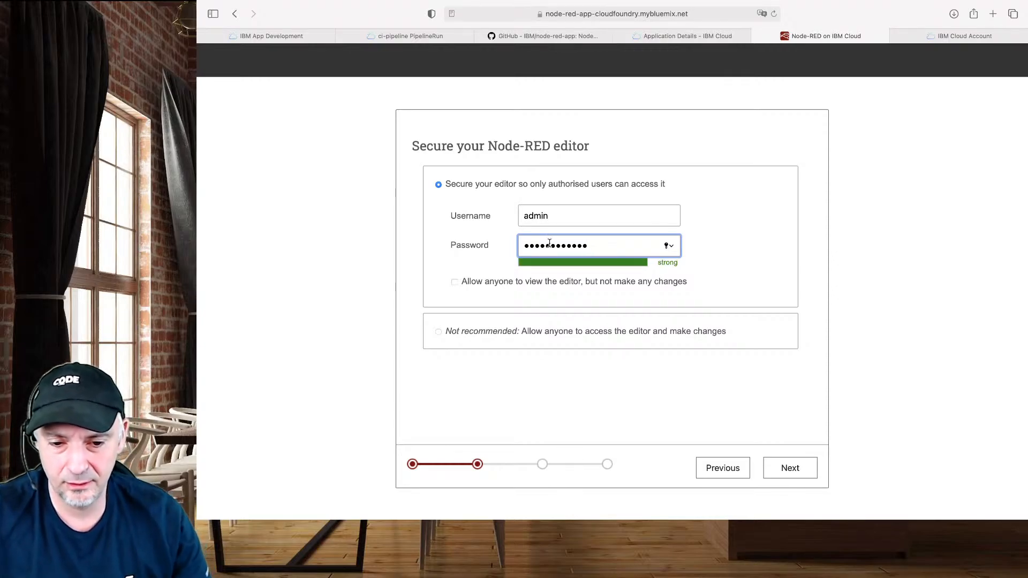
Allow anyone to view the editor without making changes, then finish the setup and decline password saving for this website
{"action": "left_click", "coordinate": [507, 282]}
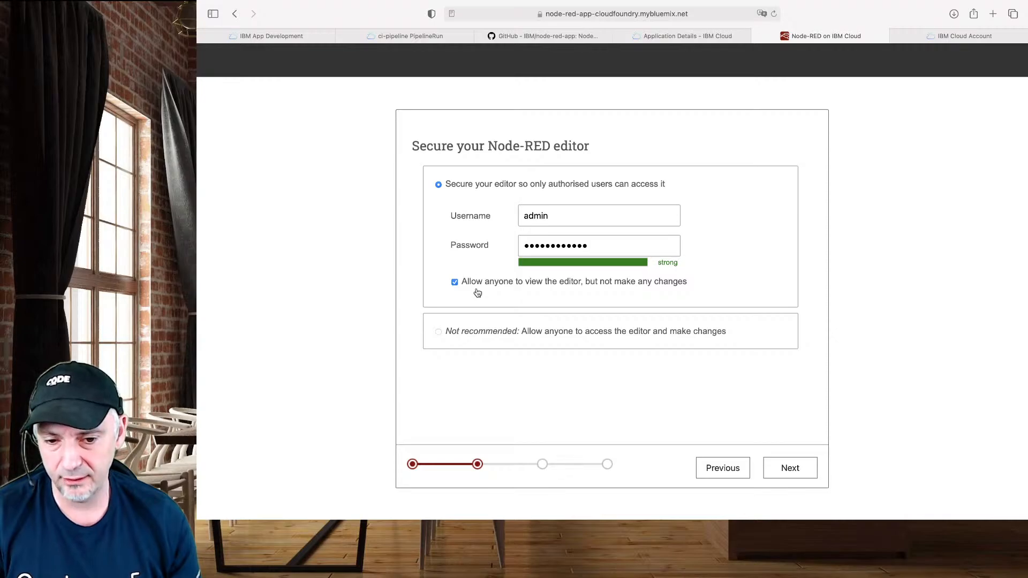
{"action": "left_click", "coordinate": [807, 472]}
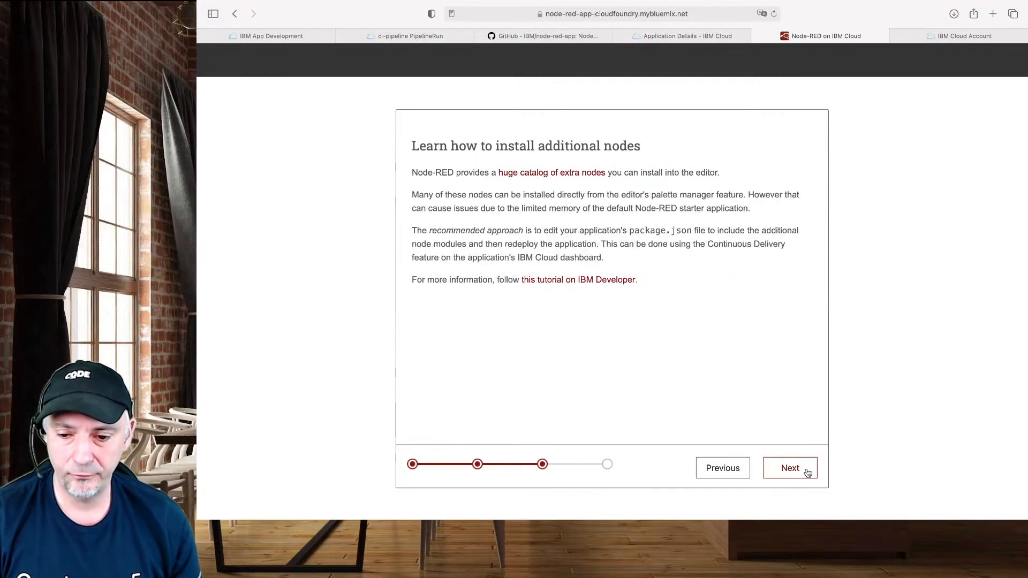
{"action": "left_click", "coordinate": [807, 472]}
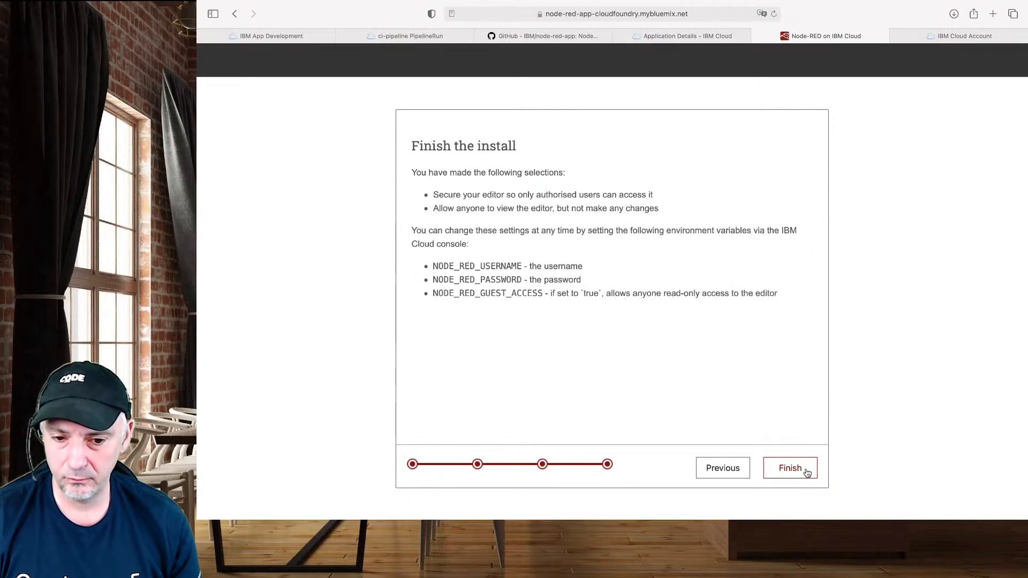
{"action": "left_click", "coordinate": [790, 469]}
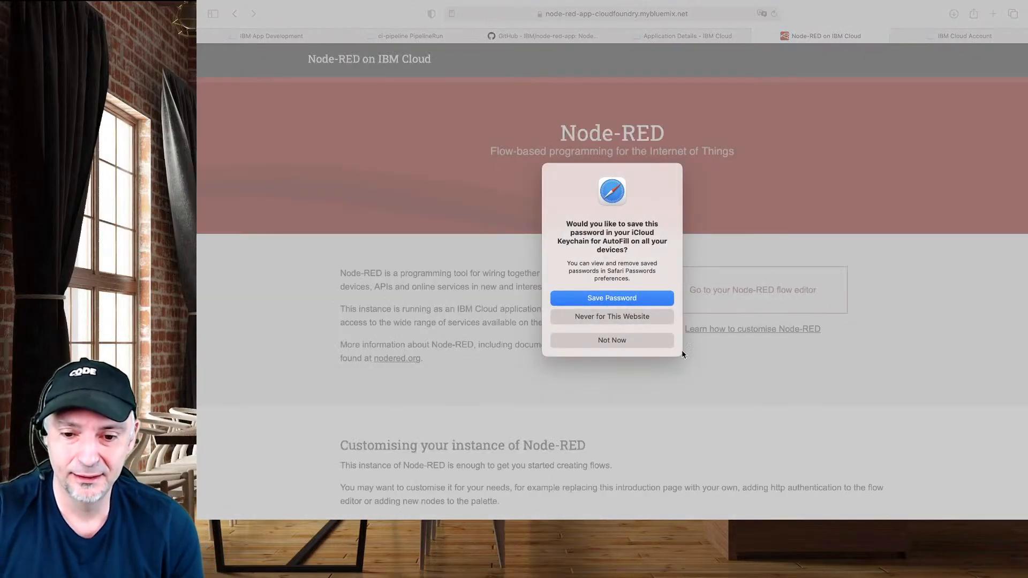
{"action": "left_click", "coordinate": [636, 320]}
Go to the Node-RED flow editor and inspect the site's certificate and its trust settings
{"action": "left_click", "coordinate": [738, 302]}
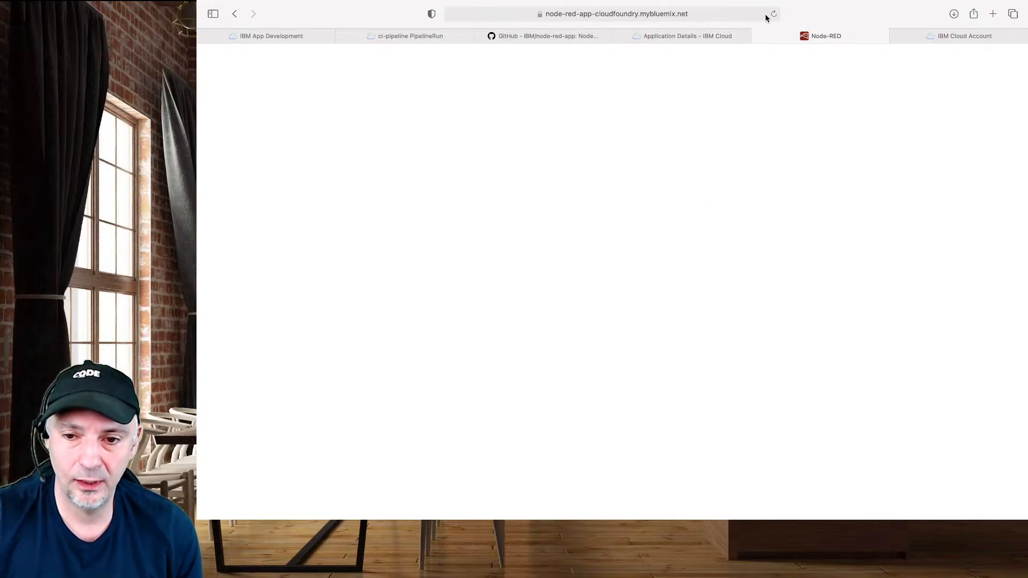
{"action": "left_click", "coordinate": [541, 16]}
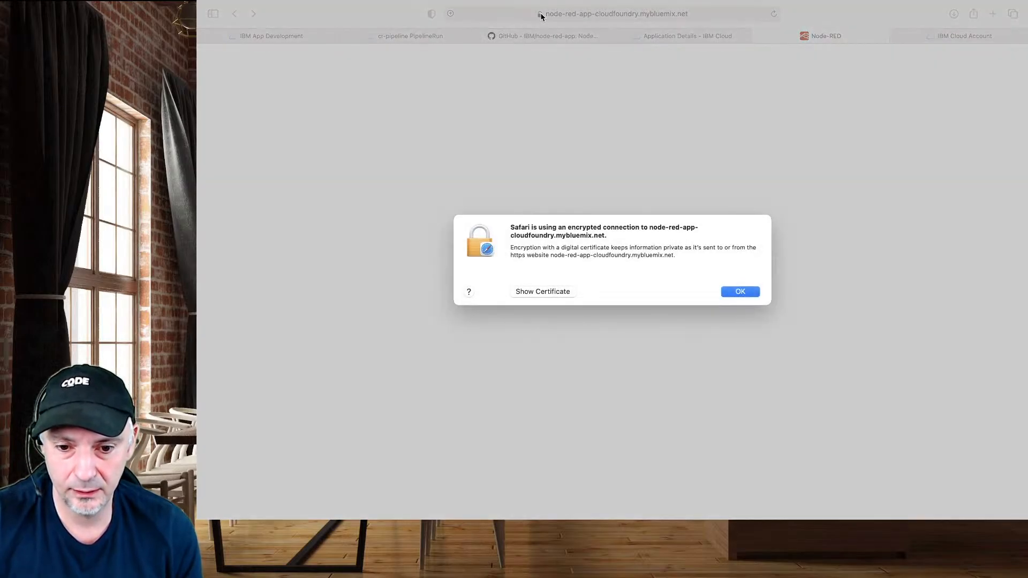
{"action": "left_click", "coordinate": [547, 295]}
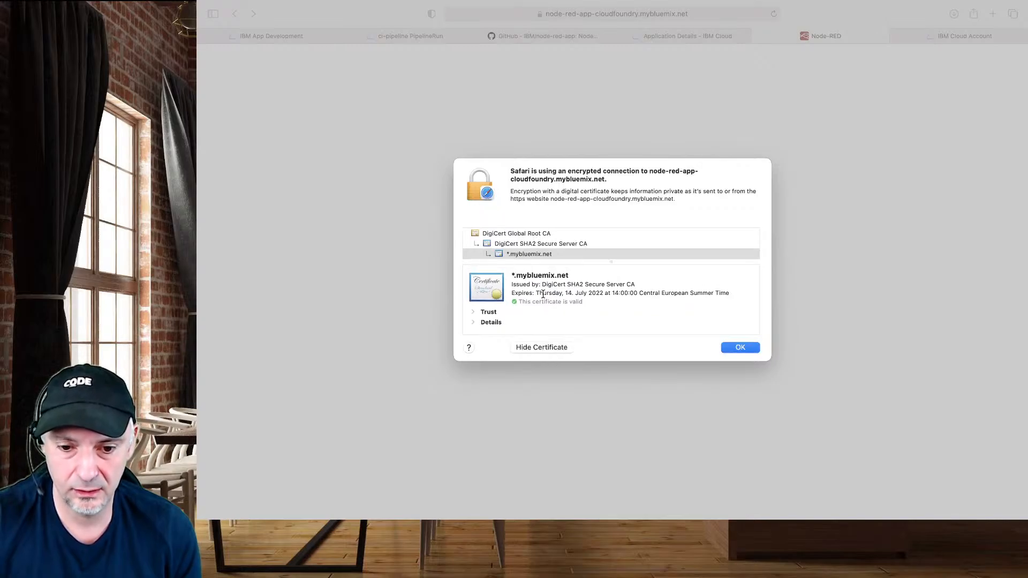
{"action": "left_click", "coordinate": [474, 312]}
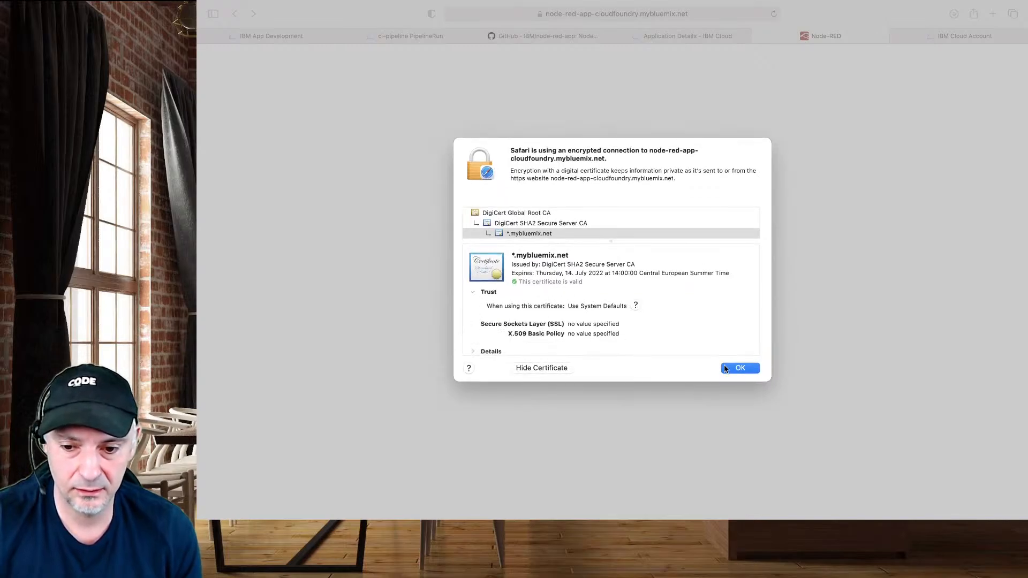
{"action": "left_click", "coordinate": [755, 368]}
Try to reload the flow editor page and return to the previous page, checking the app's status in IBM Cloud
{"action": "left_click", "coordinate": [775, 13]}
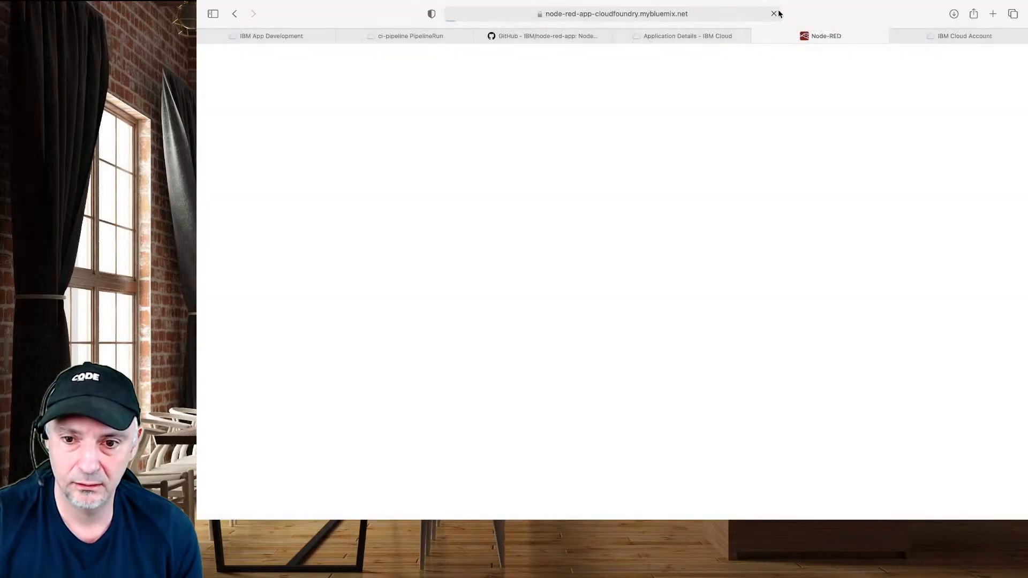
{"action": "left_click", "coordinate": [754, 12]}
{"action": "key", "text": "Return"}
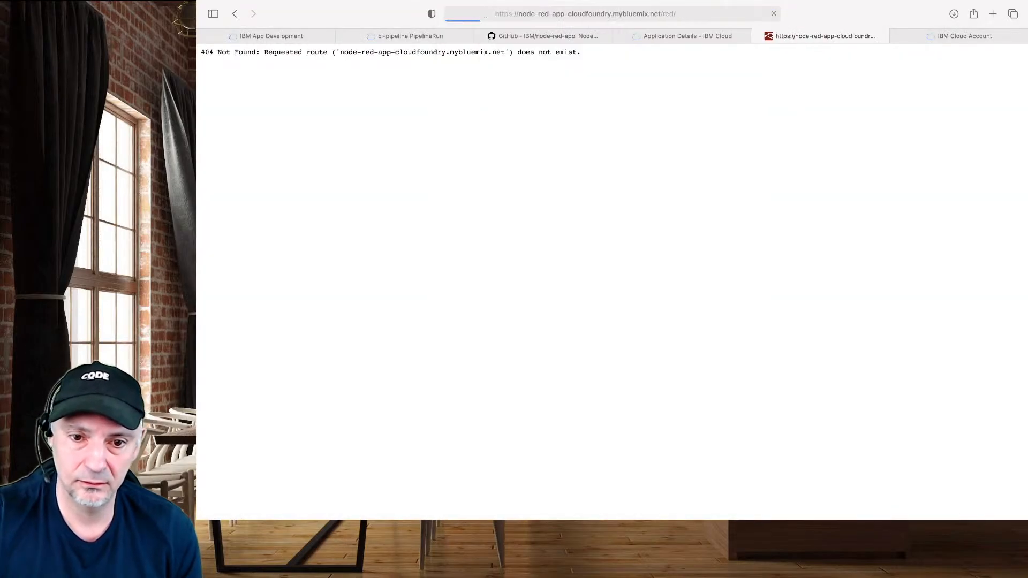
{"action": "left_click", "coordinate": [693, 36]}
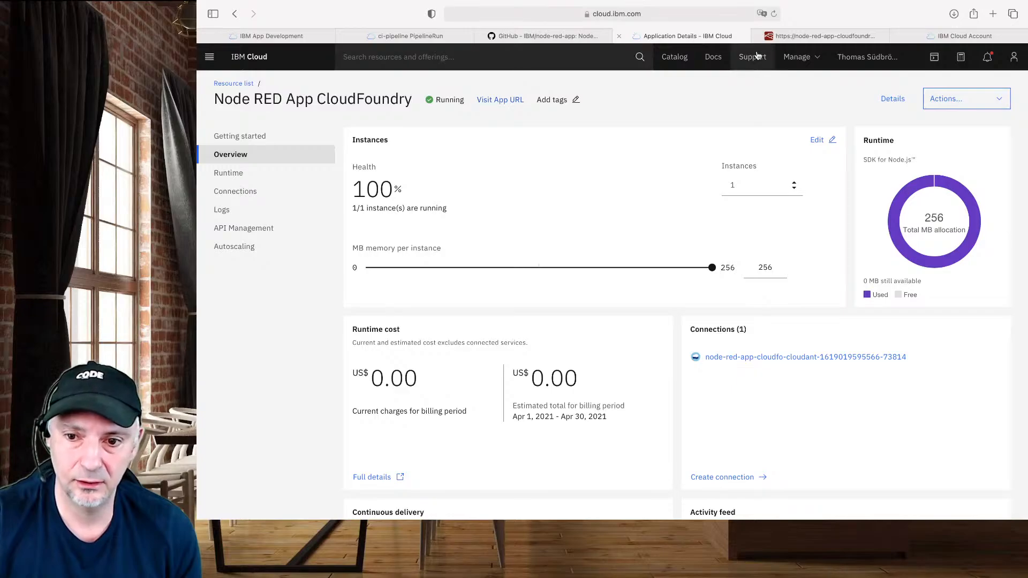
{"action": "left_click", "coordinate": [811, 37]}
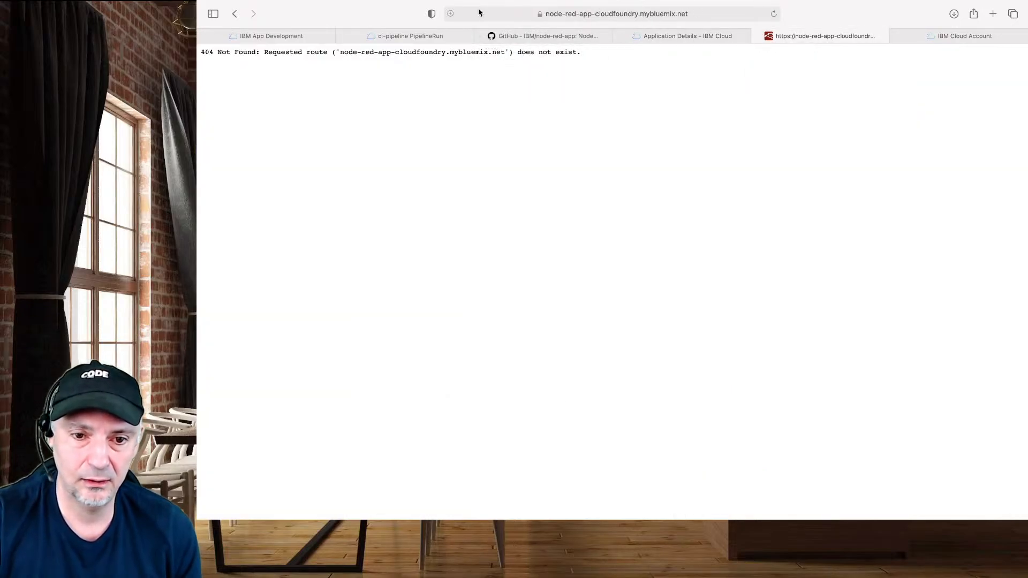
{"action": "left_click", "coordinate": [235, 13]}
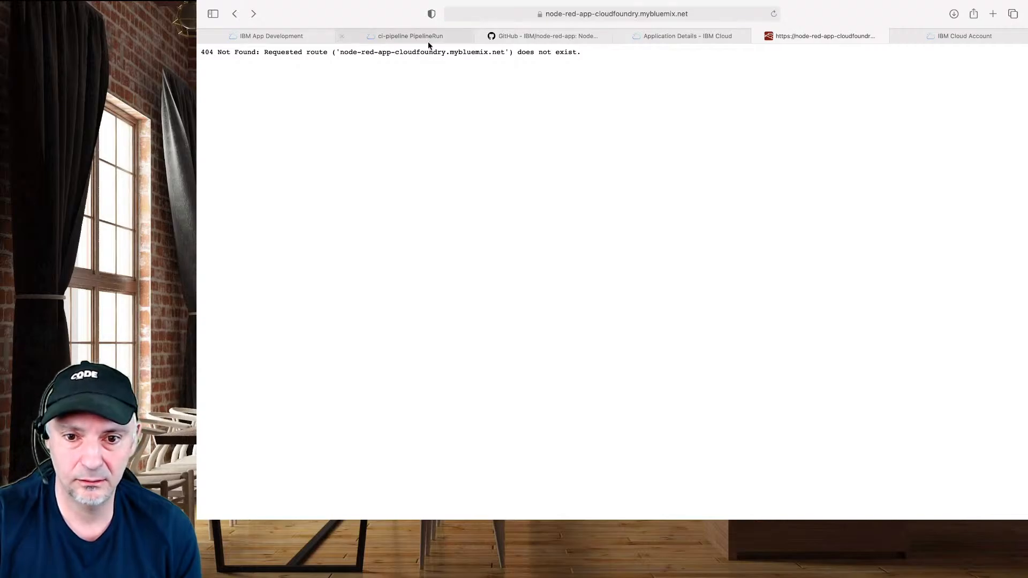
Reopen the flow editor through the app URL, close the broken editor tab and show the editor's login option
{"action": "left_click", "coordinate": [734, 35]}
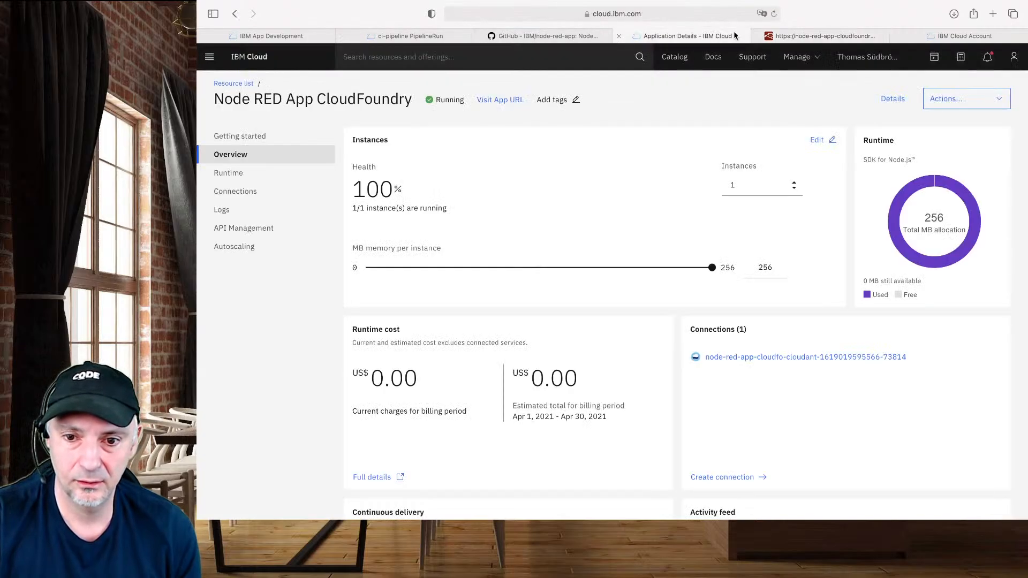
{"action": "left_click", "coordinate": [503, 100]}
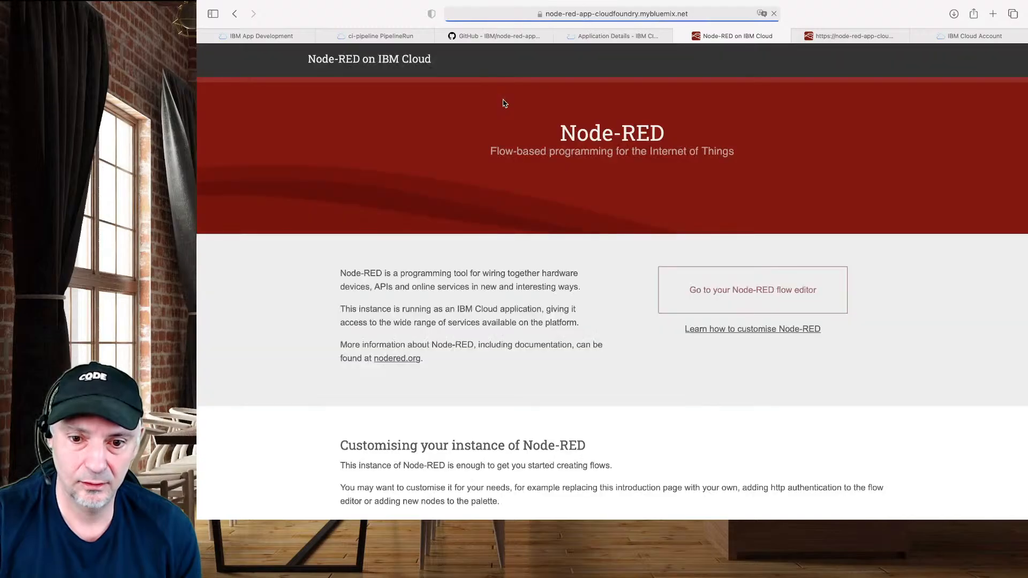
{"action": "left_click", "coordinate": [808, 299]}
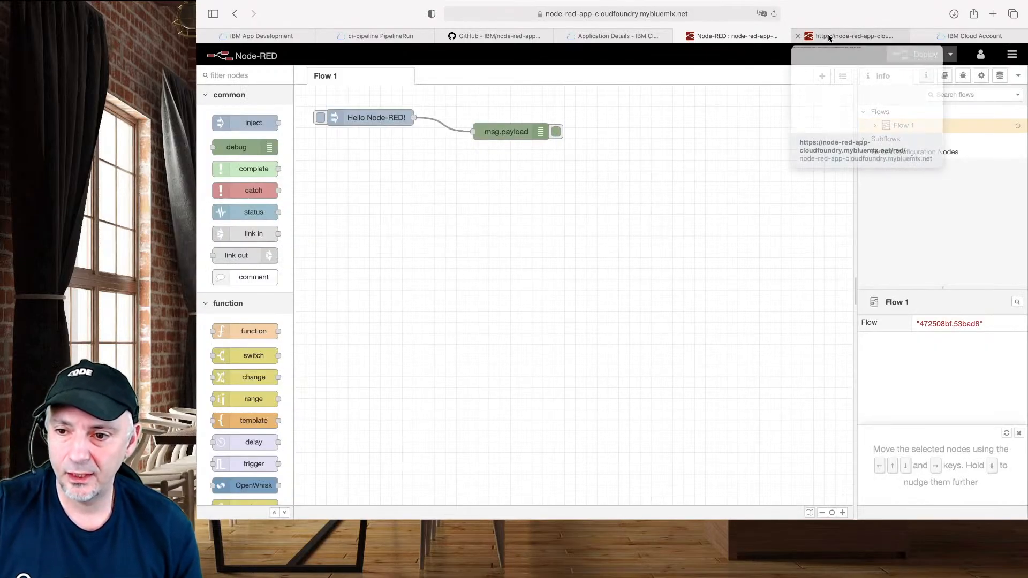
{"action": "left_click", "coordinate": [797, 36]}
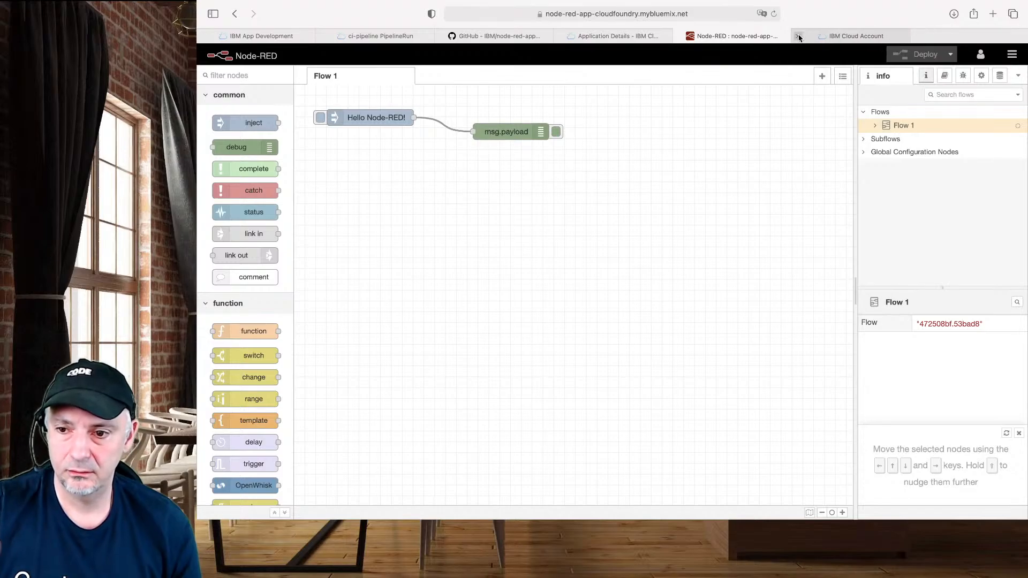
{"action": "left_click", "coordinate": [980, 54]}
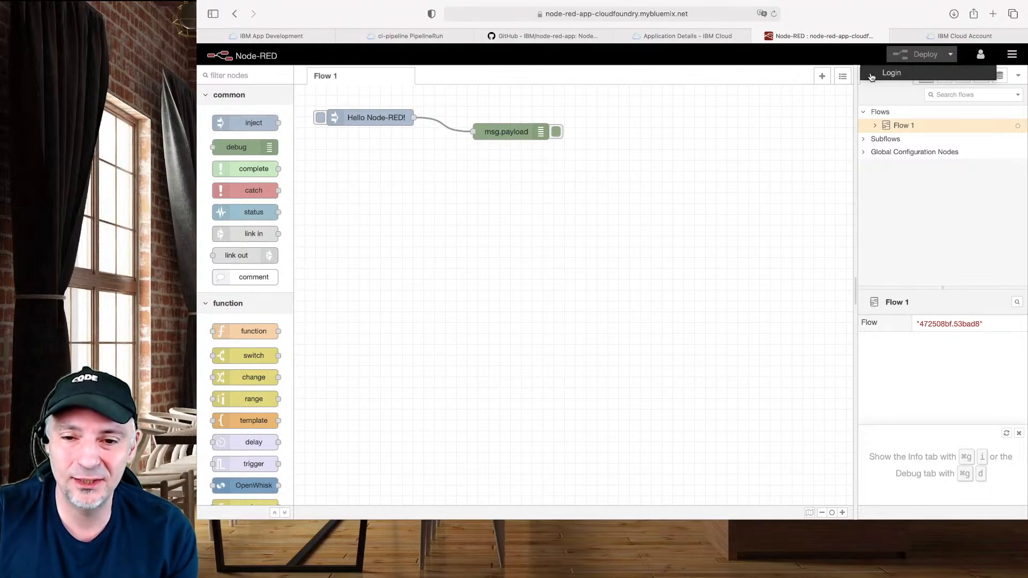
Return to the IBM Cloud resource list, open the Cloudant service in Frankfurt and launch its dashboard to view the databases
{"action": "mouse_move", "coordinate": [725, 43]}
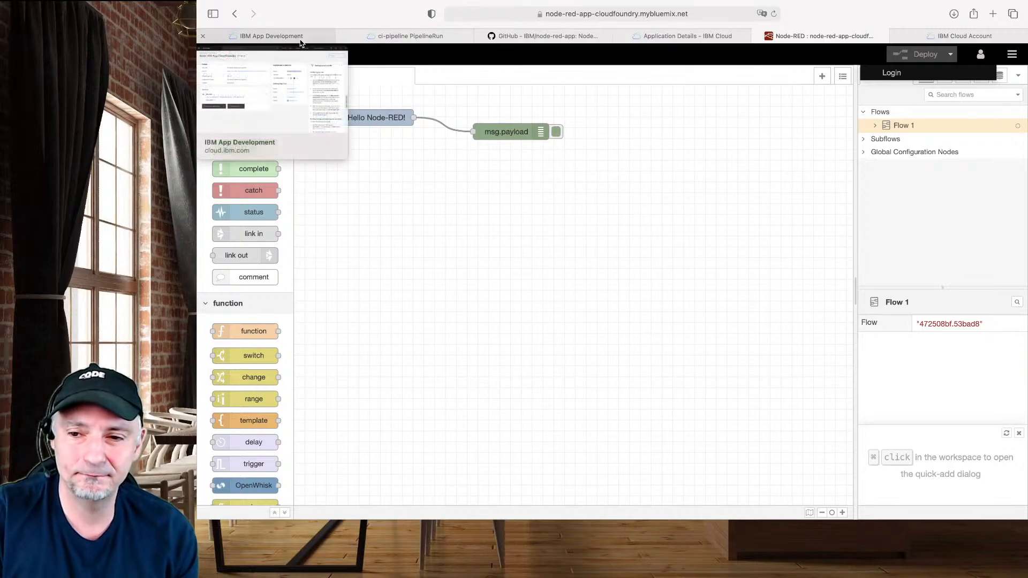
{"action": "left_click", "coordinate": [690, 37]}
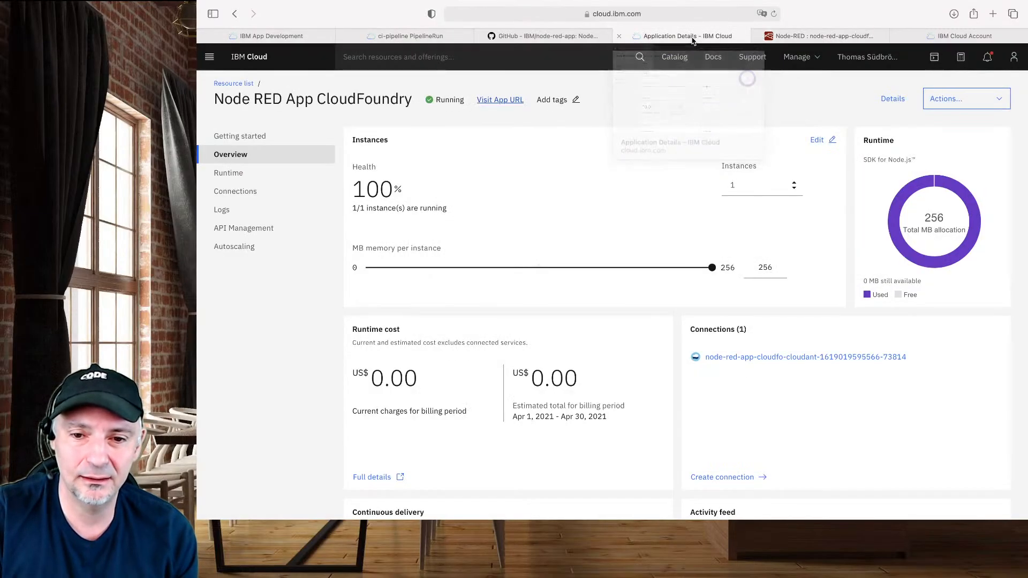
{"action": "left_click", "coordinate": [241, 84]}
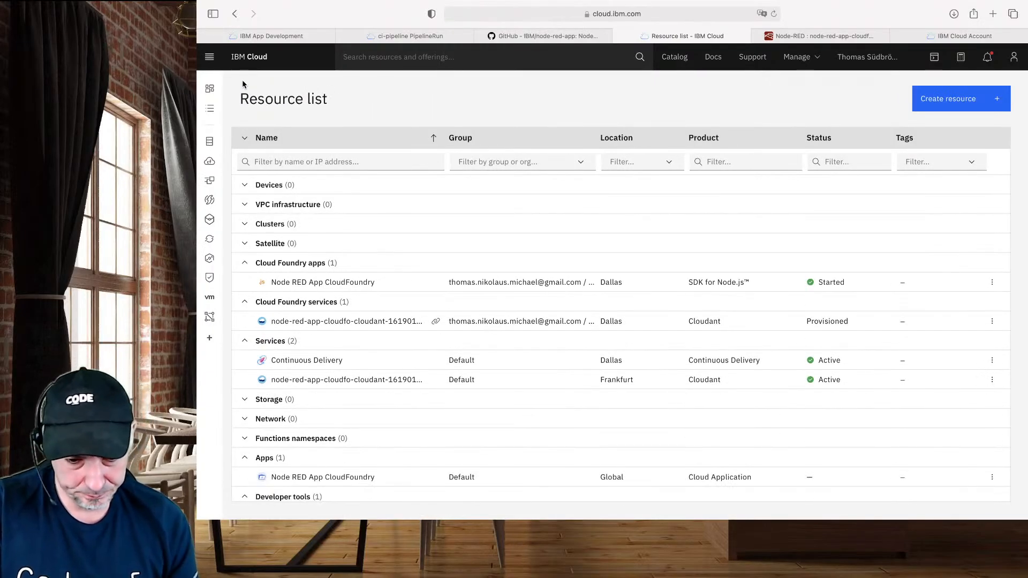
{"action": "left_click", "coordinate": [330, 380]}
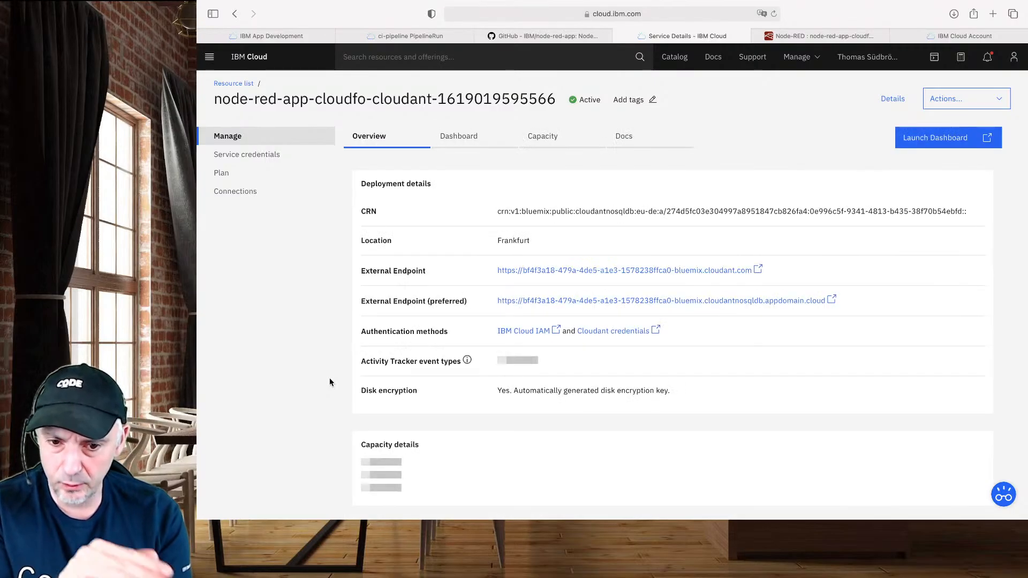
{"action": "left_click", "coordinate": [953, 142]}
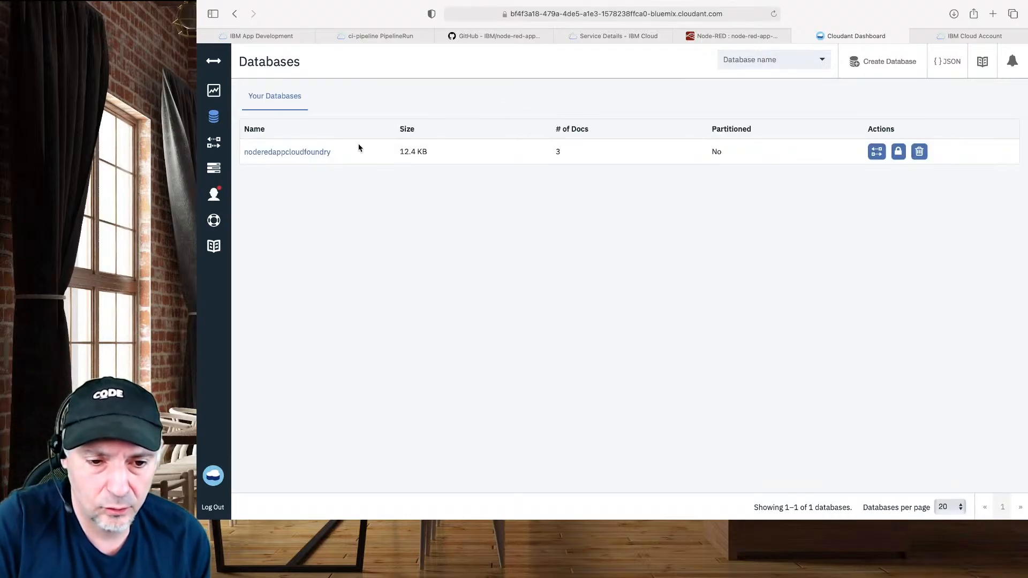
View the documents in the noderedappcloudfoundry database and revisit the app's details page and the Node-RED starter README on GitHub
{"action": "left_click", "coordinate": [274, 156]}
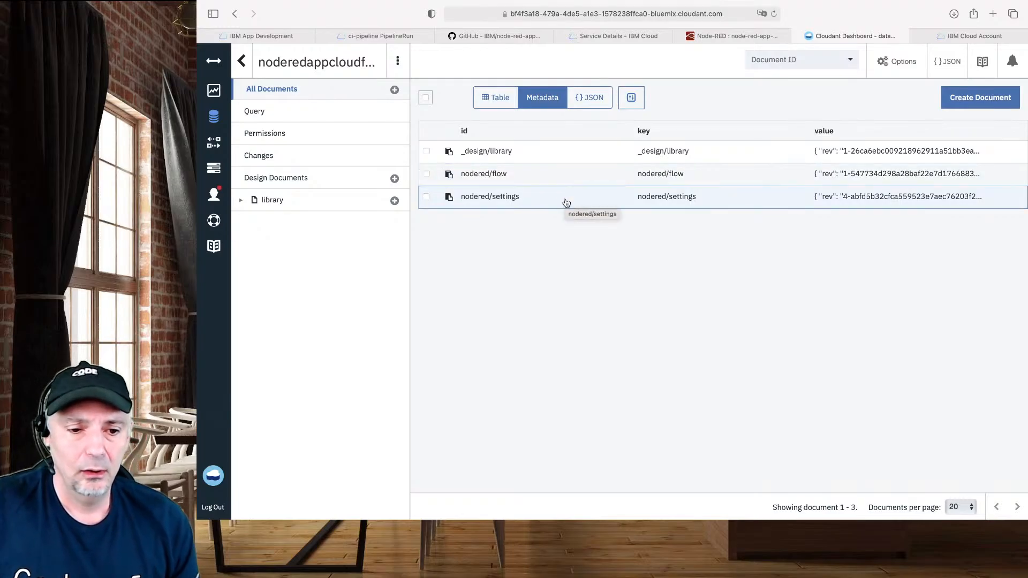
{"action": "left_click", "coordinate": [277, 40]}
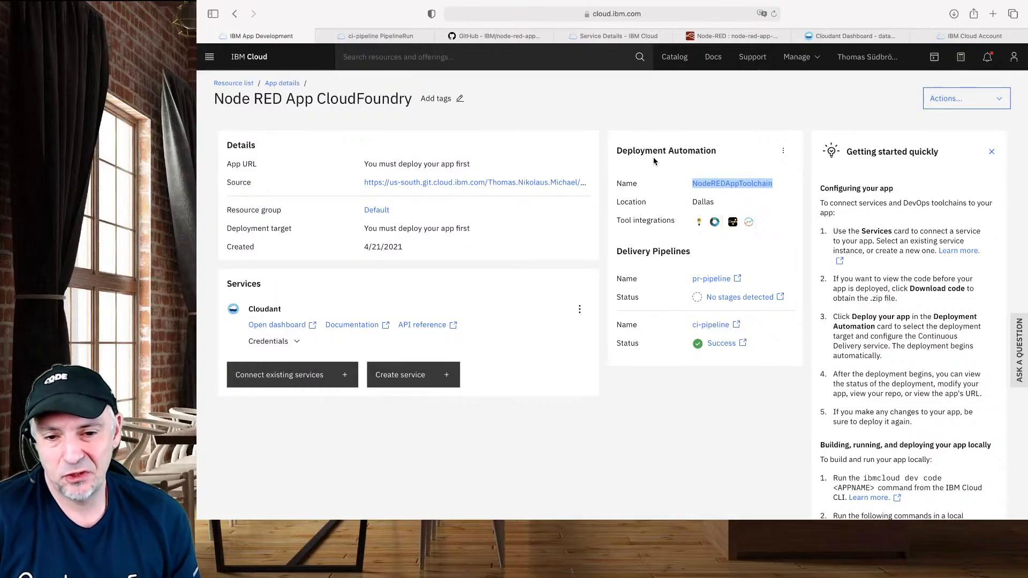
{"action": "left_click", "coordinate": [503, 36]}
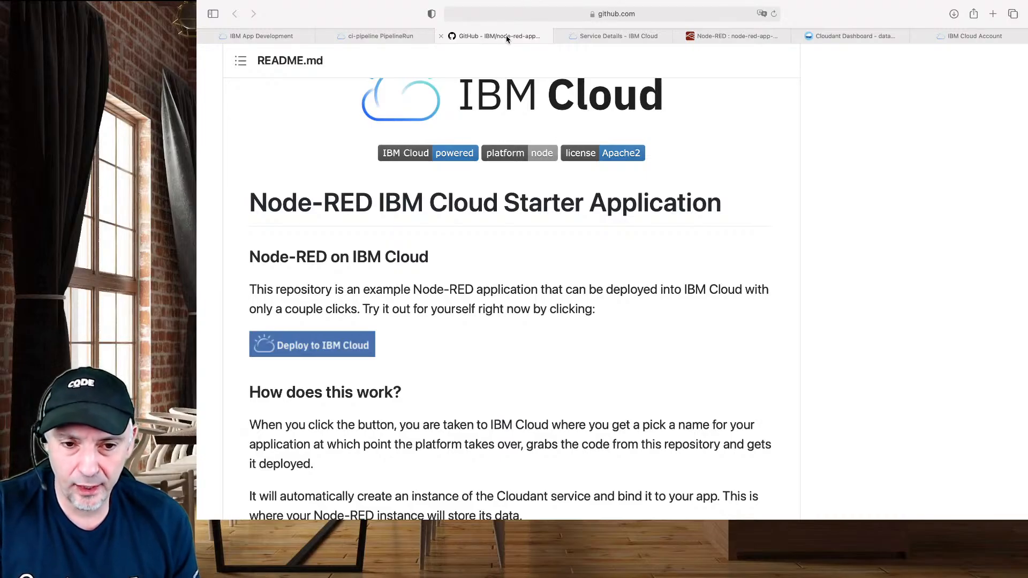
Go from the ci-pipeline run to NodeREDAppToolchain, open its second Git repository and examine the project's files
{"action": "left_click", "coordinate": [400, 38]}
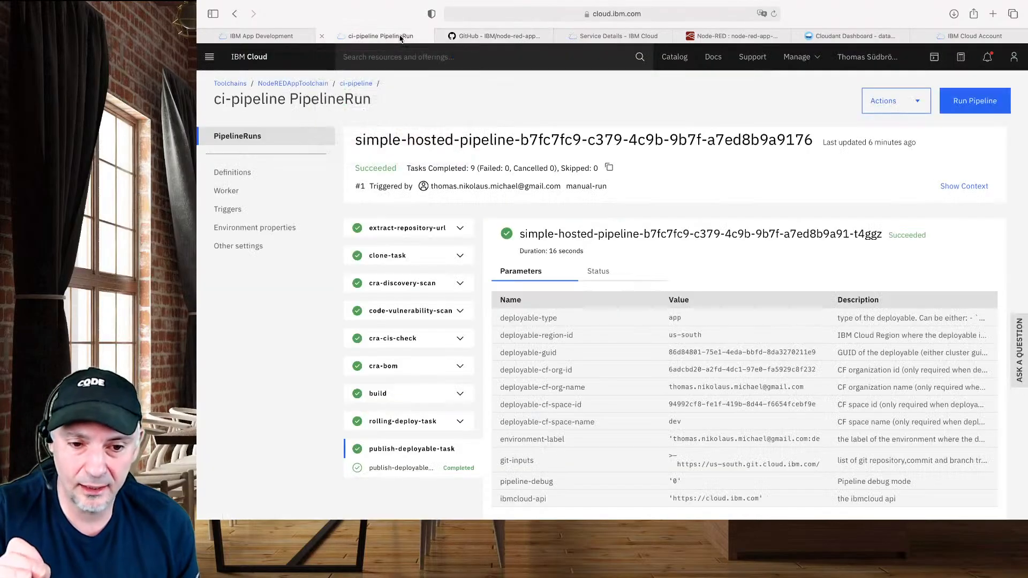
{"action": "left_click", "coordinate": [296, 84]}
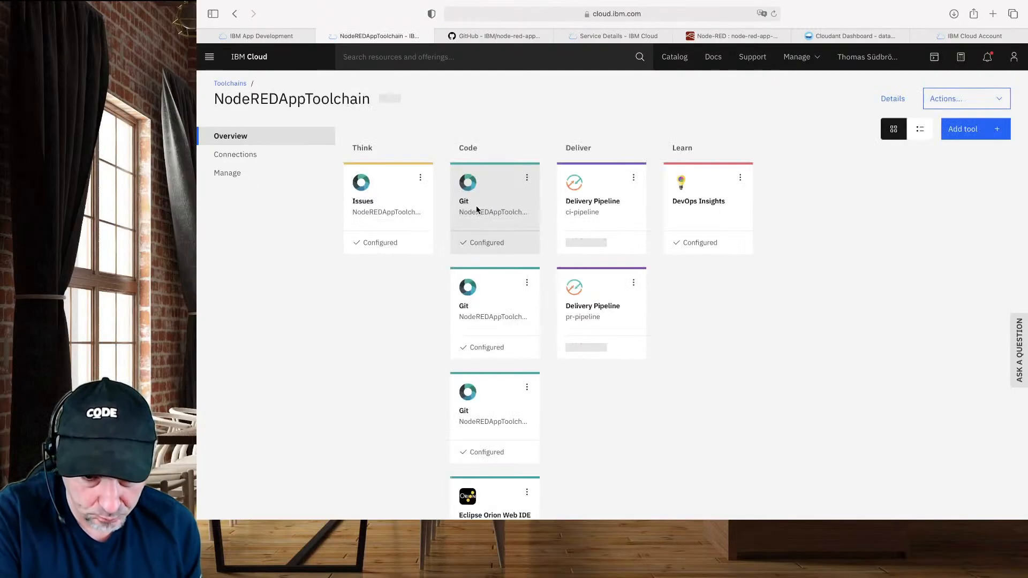
{"action": "left_click", "coordinate": [508, 326]}
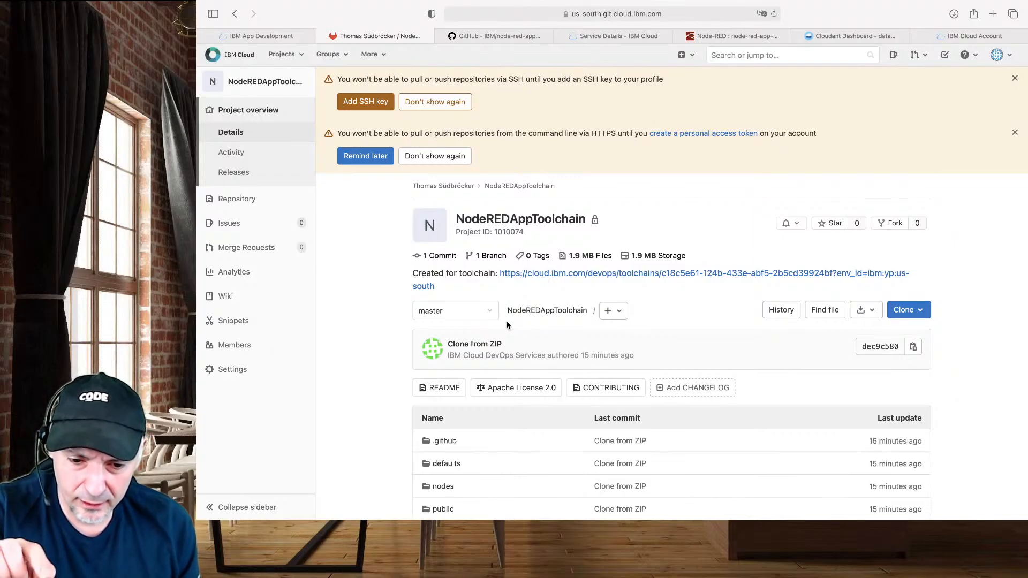
{"action": "scroll", "coordinate": [507, 325], "scroll_direction": "down", "scroll_amount": 15}
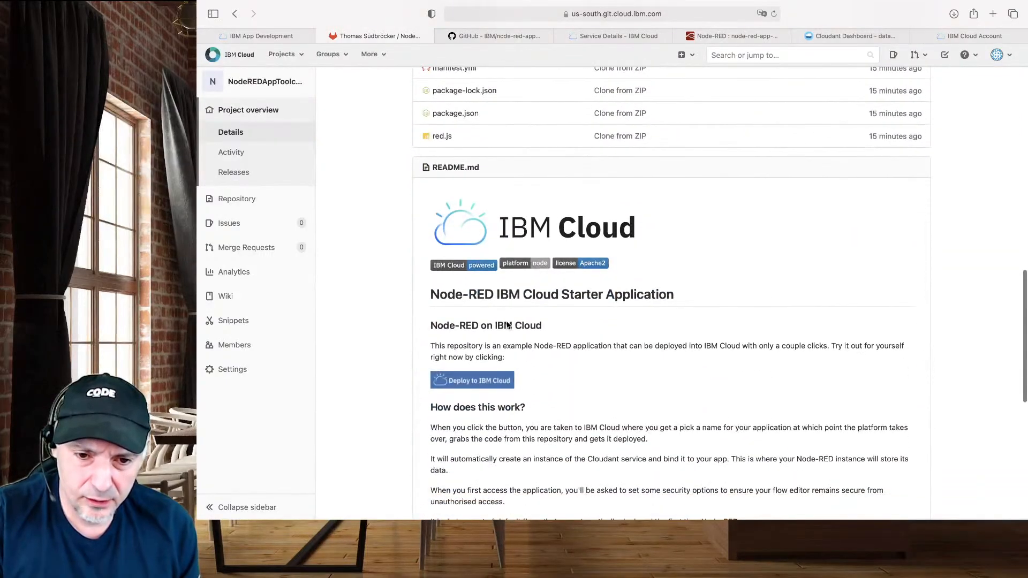
{"action": "scroll", "coordinate": [506, 324], "scroll_direction": "up", "scroll_amount": 15}
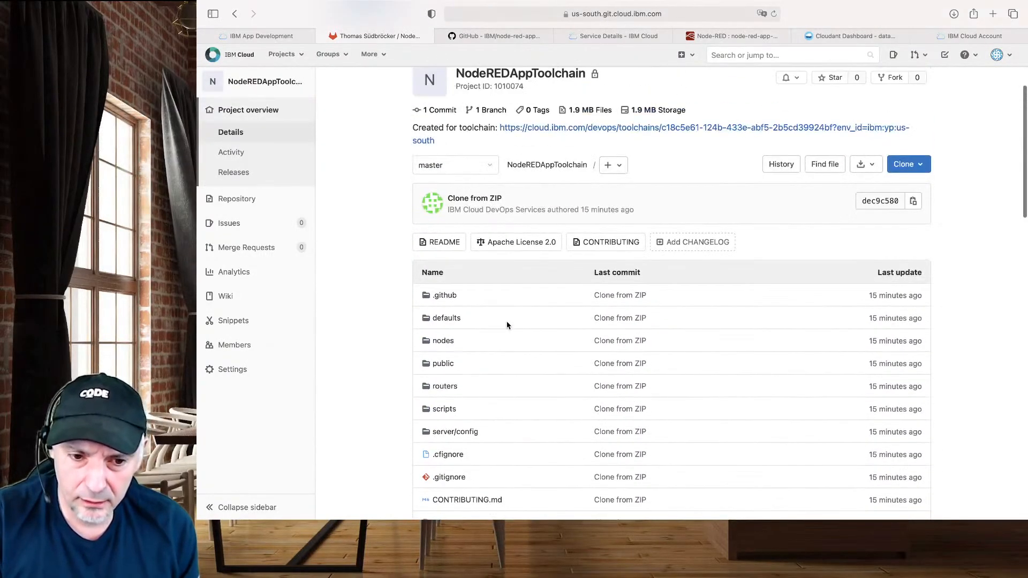
{"action": "scroll", "coordinate": [365, 223], "scroll_direction": "up", "scroll_amount": 3}
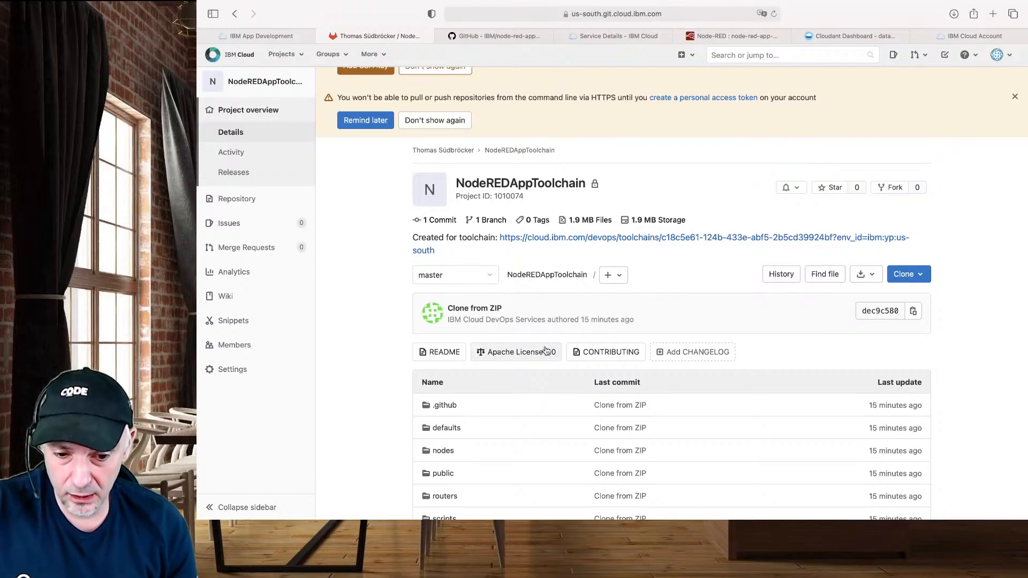
{"action": "scroll", "coordinate": [514, 351], "scroll_direction": "down", "scroll_amount": 3}
{"action": "scroll", "coordinate": [471, 421], "scroll_direction": "down", "scroll_amount": 5}
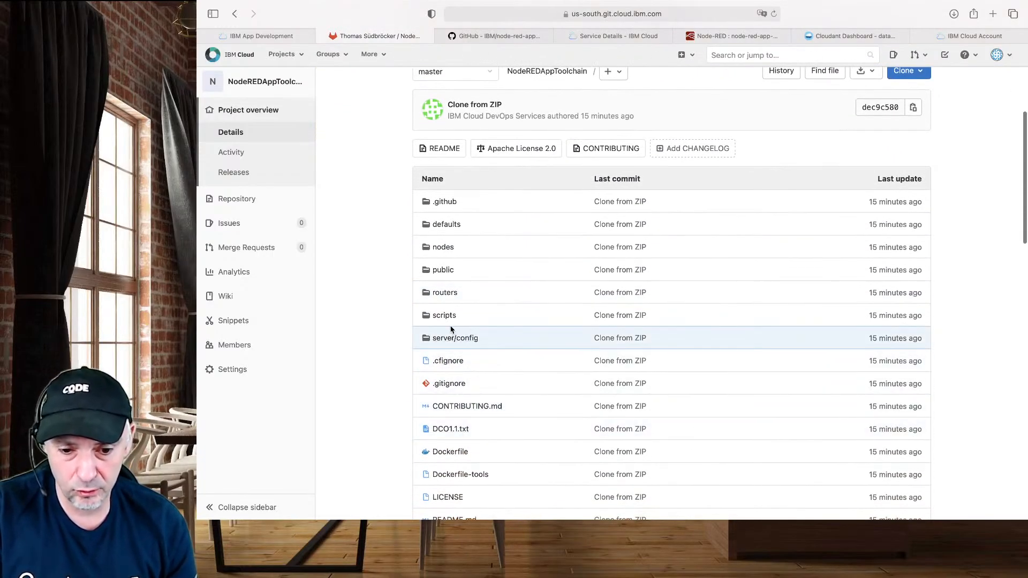
{"action": "scroll", "coordinate": [451, 329], "scroll_direction": "down", "scroll_amount": 9}
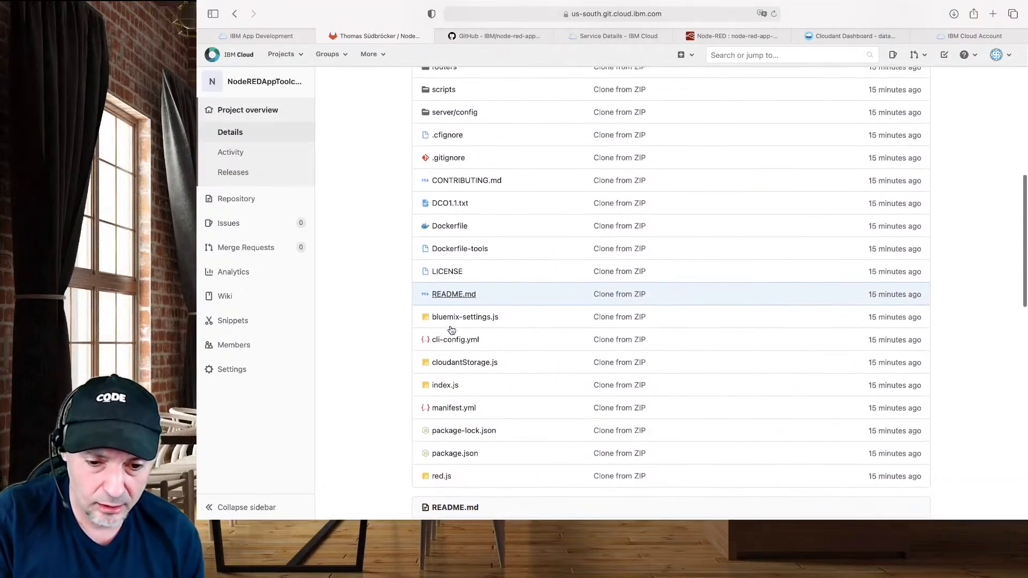
{"action": "scroll", "coordinate": [451, 329], "scroll_direction": "up", "scroll_amount": 7}
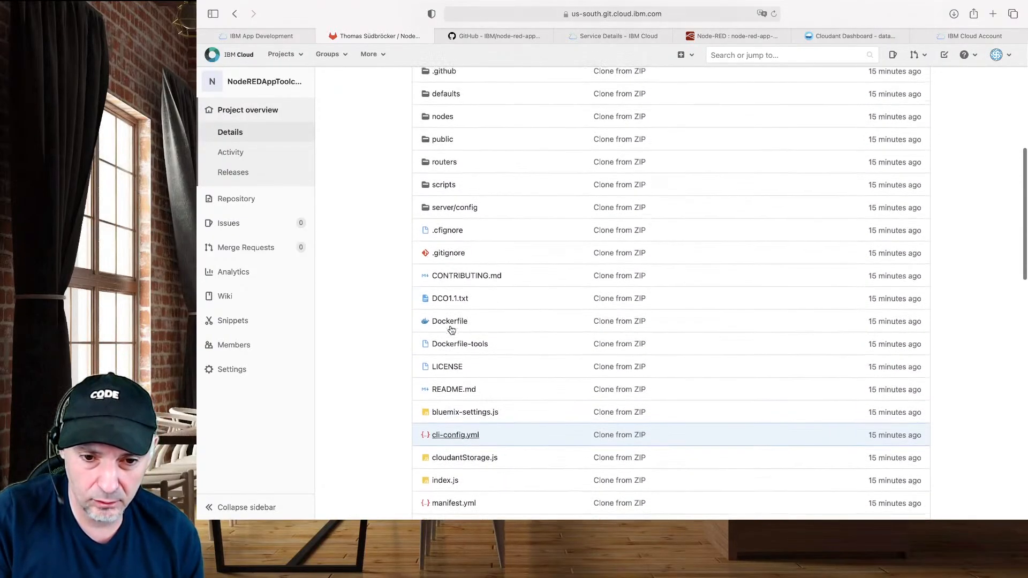
Open index.html in the repository's public folder and look through its HTML code
{"action": "left_click", "coordinate": [444, 207]}
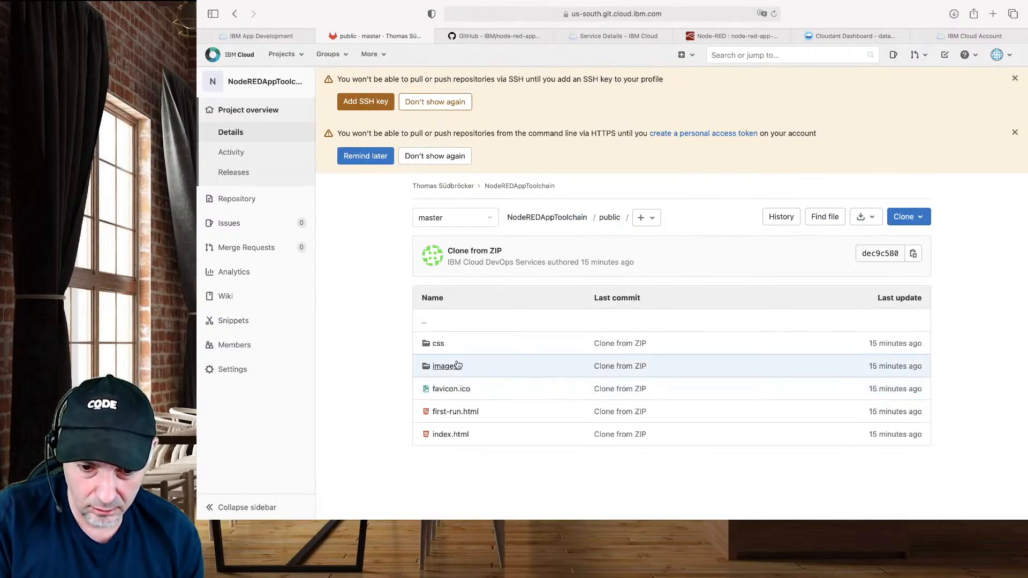
{"action": "left_click", "coordinate": [460, 438]}
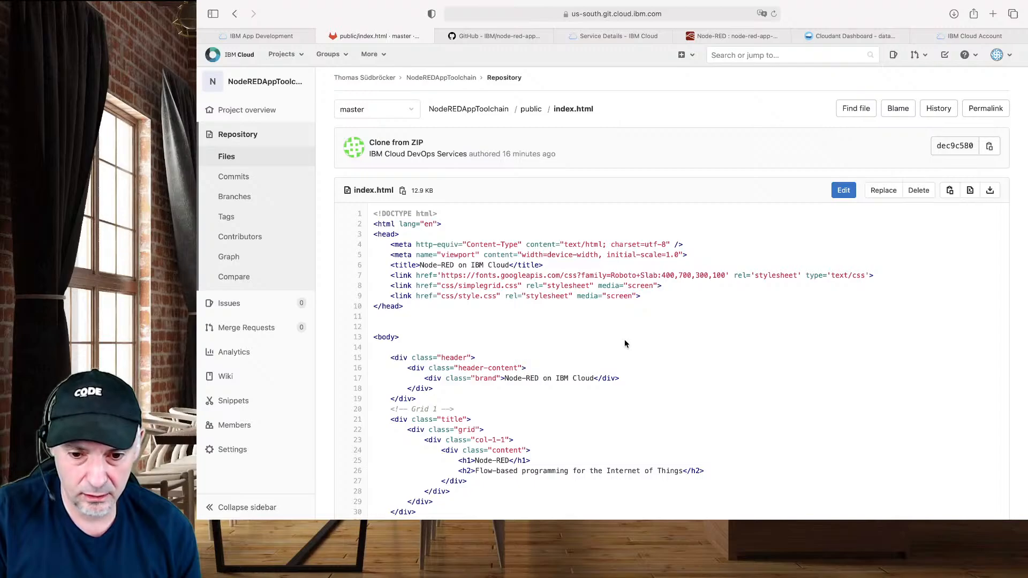
{"action": "scroll", "coordinate": [624, 339], "scroll_direction": "down", "scroll_amount": 1}
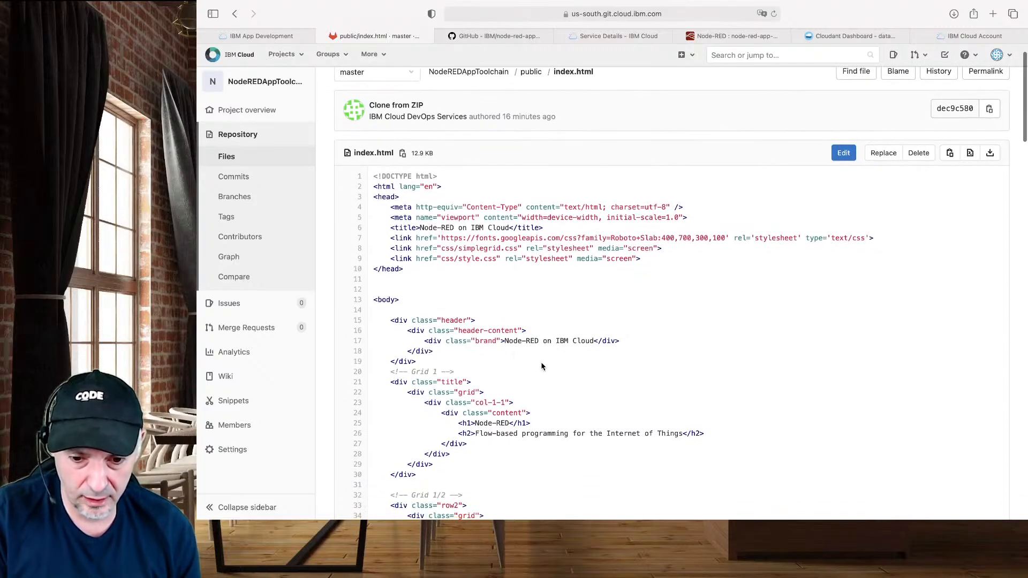
{"action": "scroll", "coordinate": [542, 366], "scroll_direction": "down", "scroll_amount": 2}
{"action": "scroll", "coordinate": [543, 366], "scroll_direction": "down", "scroll_amount": 1}
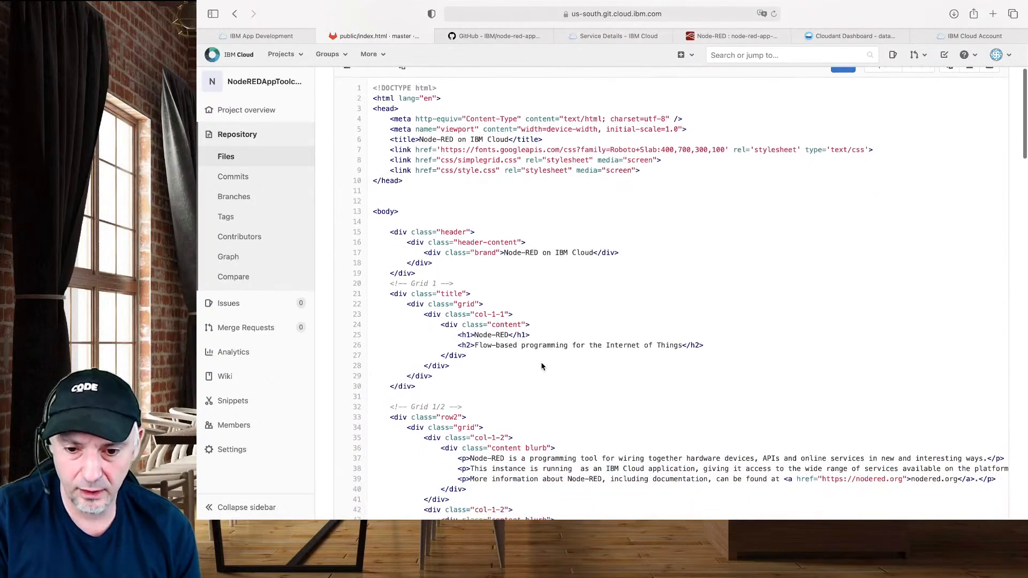
{"action": "scroll", "coordinate": [711, 316], "scroll_direction": "up", "scroll_amount": 2}
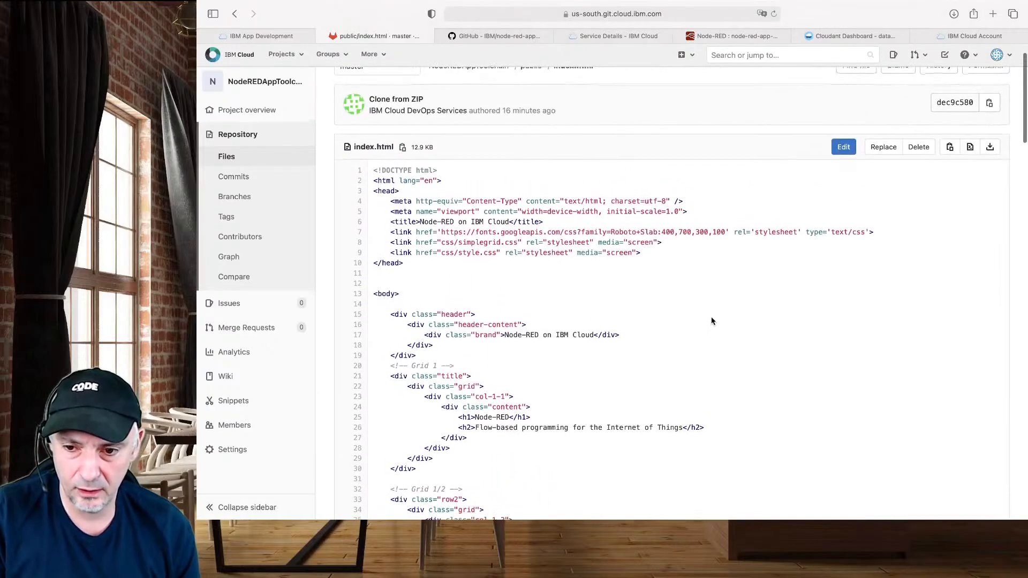
Edit public/index.html so that its h2 heading reads "Flow-based programming for the Hackathon"
{"action": "left_click", "coordinate": [838, 152]}
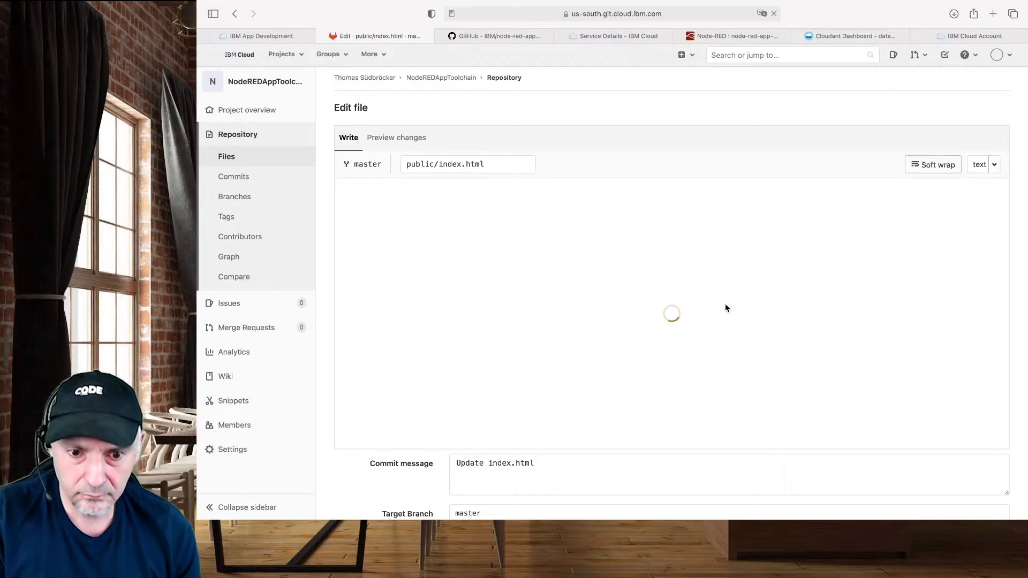
{"action": "left_click", "coordinate": [754, 39]}
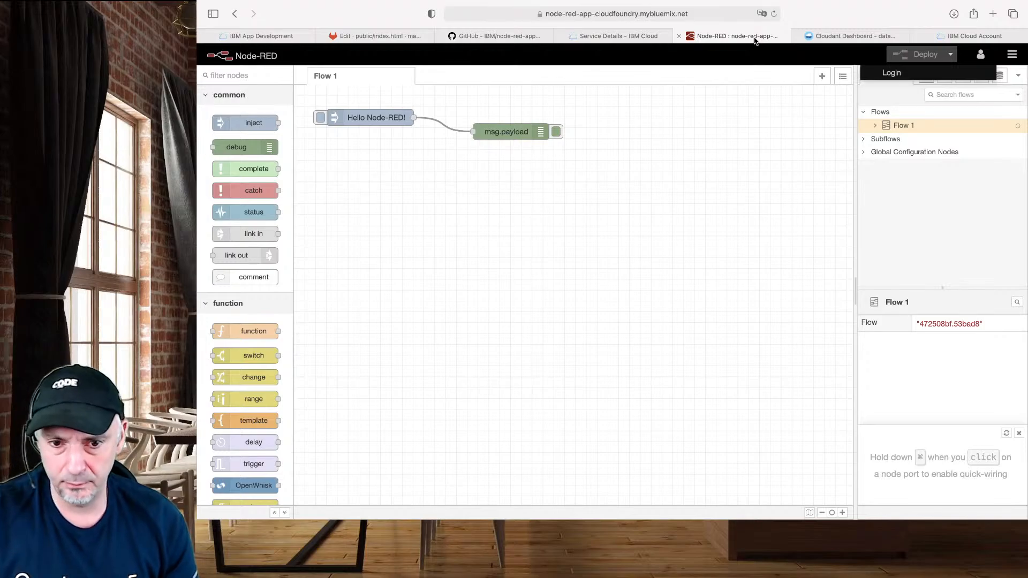
{"action": "left_click", "coordinate": [383, 38]}
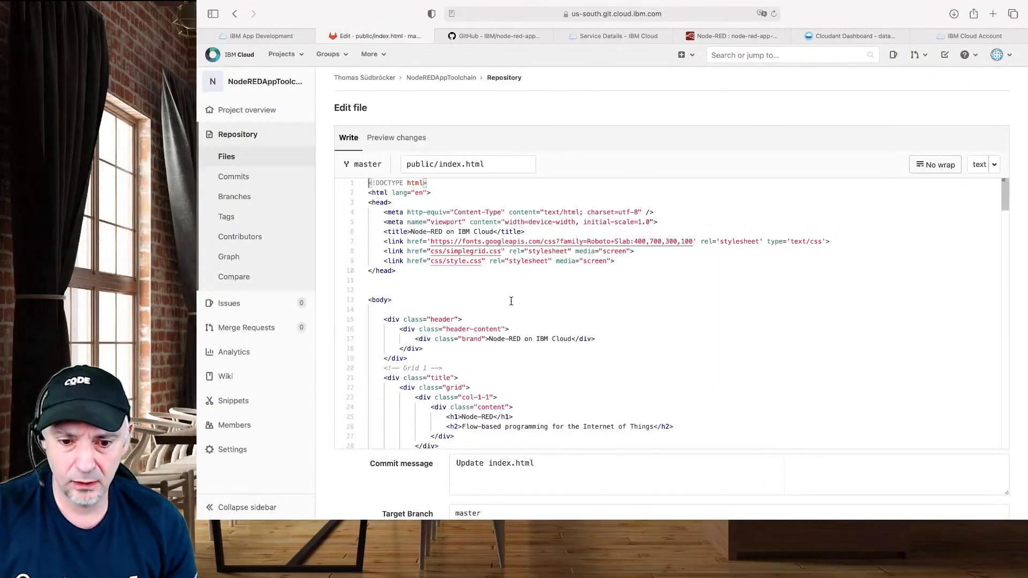
{"action": "scroll", "coordinate": [512, 339], "scroll_direction": "down", "scroll_amount": 3}
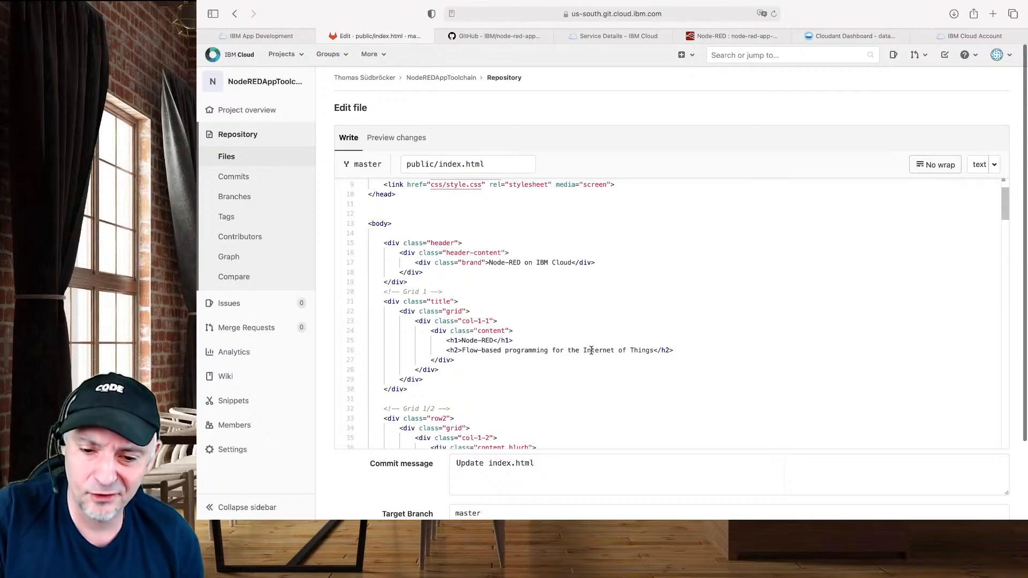
{"action": "left_click_drag", "start_coordinate": [584, 352], "coordinate": [654, 349]}
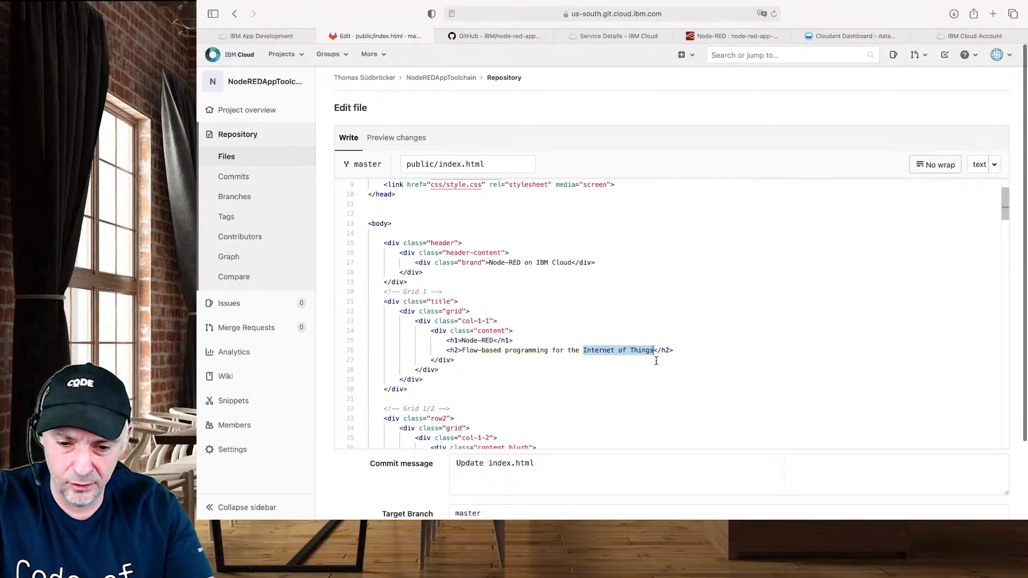
{"action": "type", "text": "Hac"}
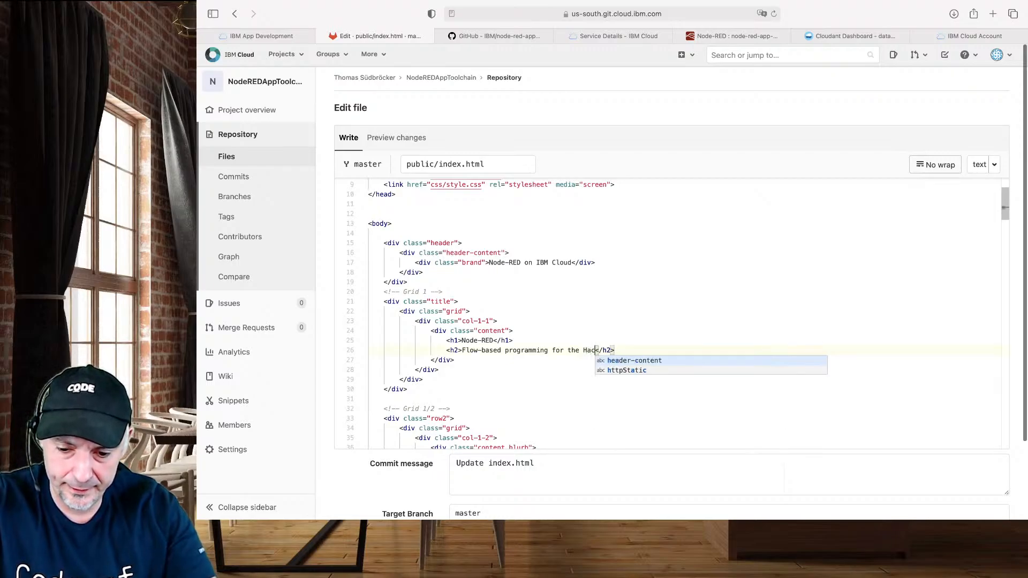
{"action": "type", "text": "a"}
{"action": "key", "text": "BackSpace"}
{"action": "type", "text": "kath"}
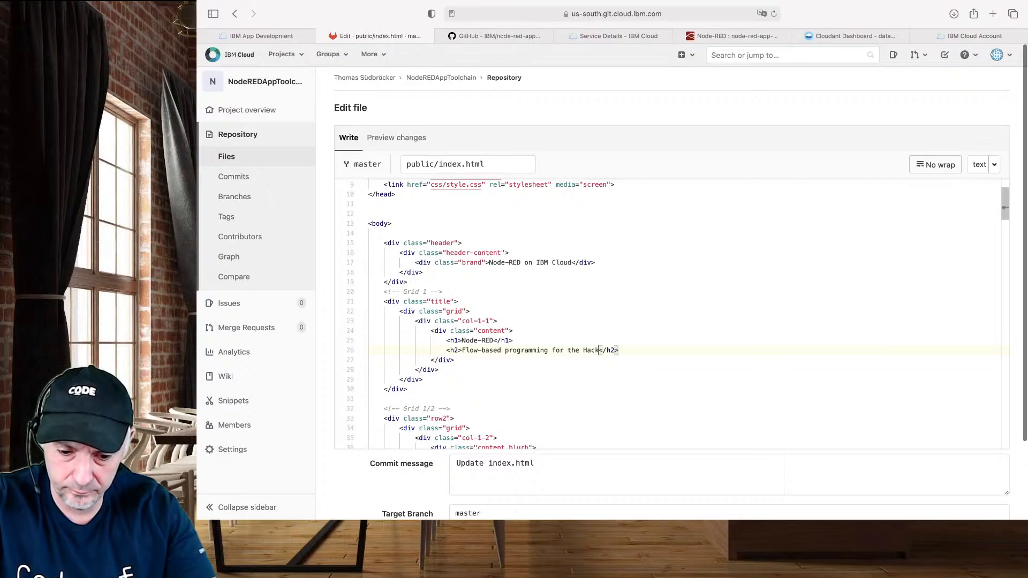
{"action": "type", "text": "on"}
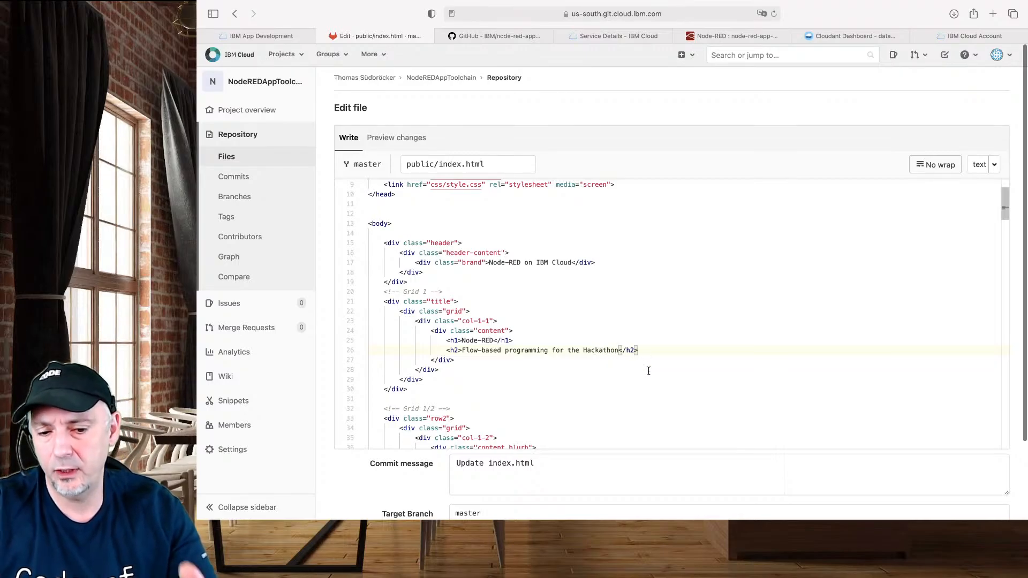
Set the commit message to "Update index.html for fun..." and commit the change to the master branch
{"action": "scroll", "coordinate": [648, 370], "scroll_direction": "down", "scroll_amount": 3}
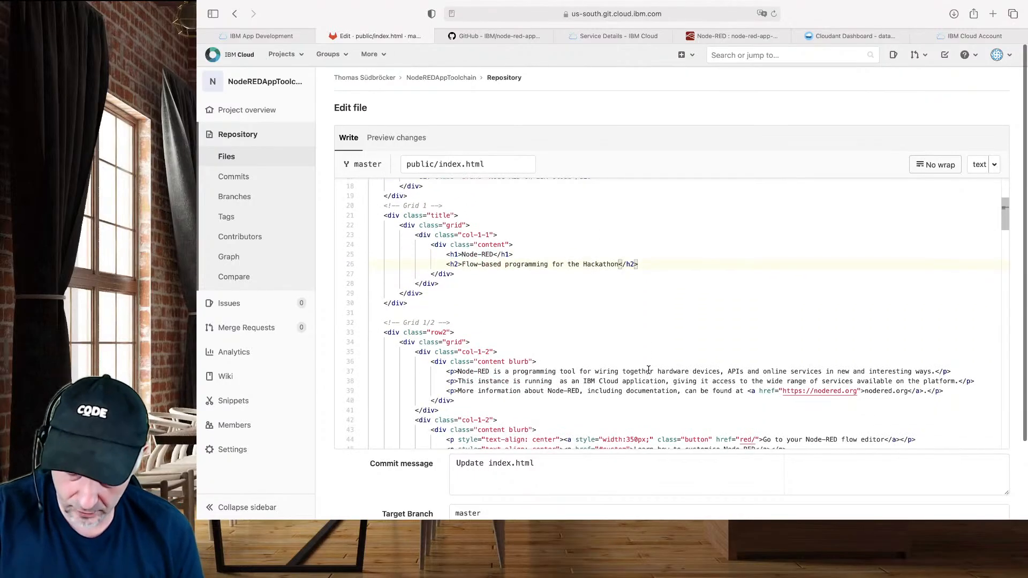
{"action": "scroll", "coordinate": [648, 369], "scroll_direction": "down", "scroll_amount": 10}
{"action": "left_click", "coordinate": [551, 463]}
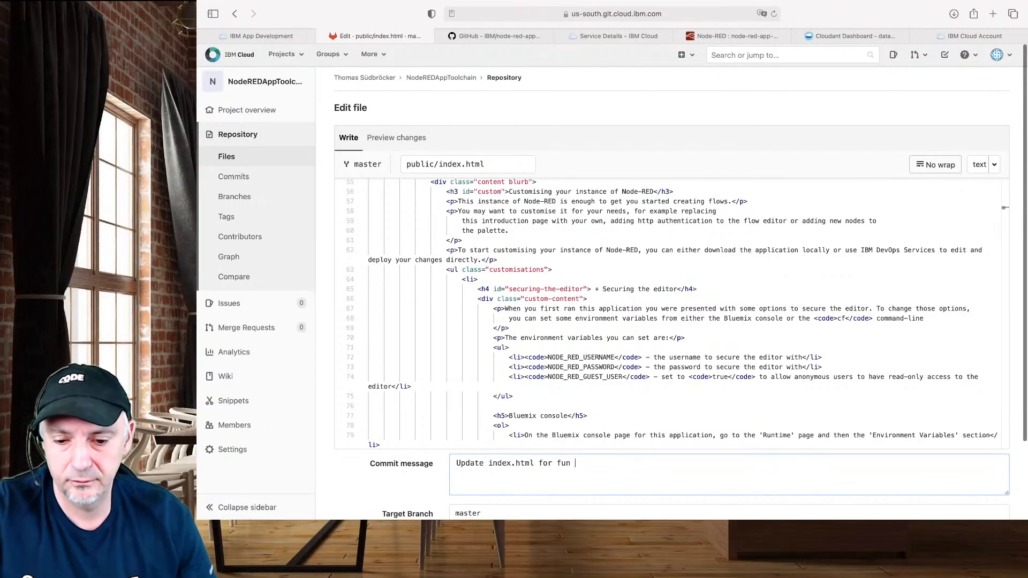
{"action": "scroll", "coordinate": [467, 441], "scroll_direction": "down", "scroll_amount": 3}
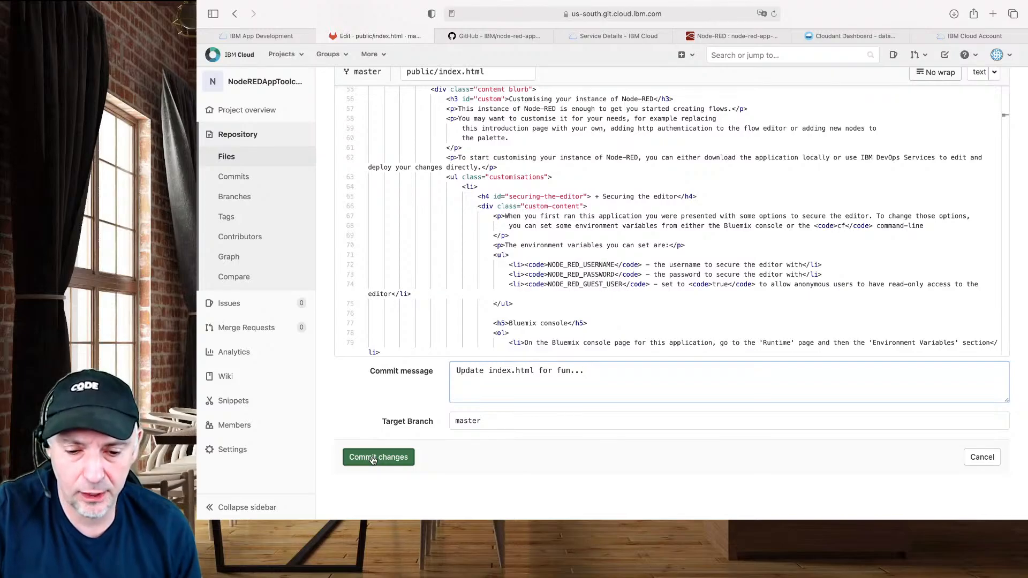
{"action": "left_click", "coordinate": [373, 458]}
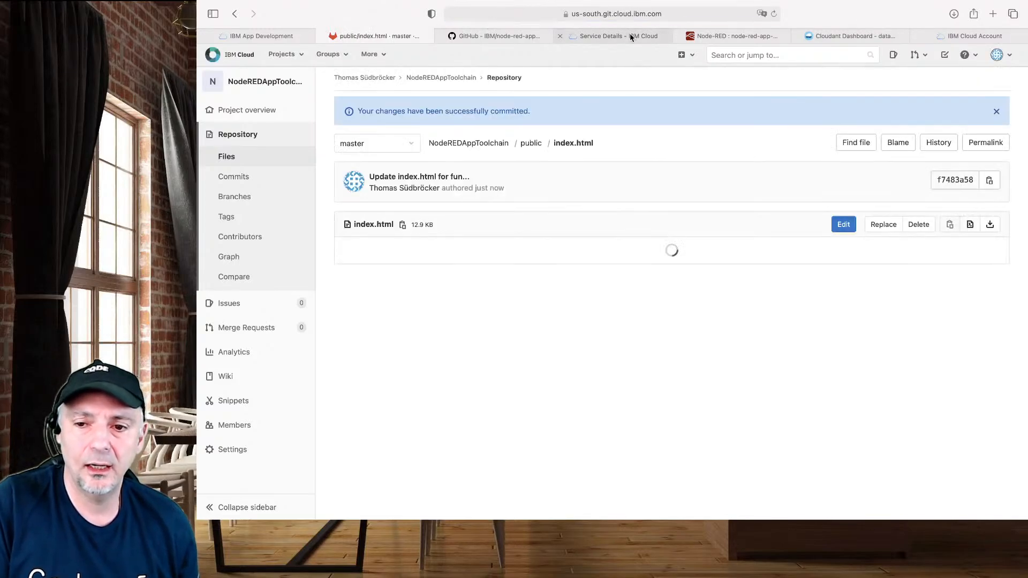
Open the ci-pipeline from the app's details page to check its pipeline runs and return to the details page
{"action": "mouse_move", "coordinate": [629, 33]}
{"action": "left_click", "coordinate": [591, 39]}
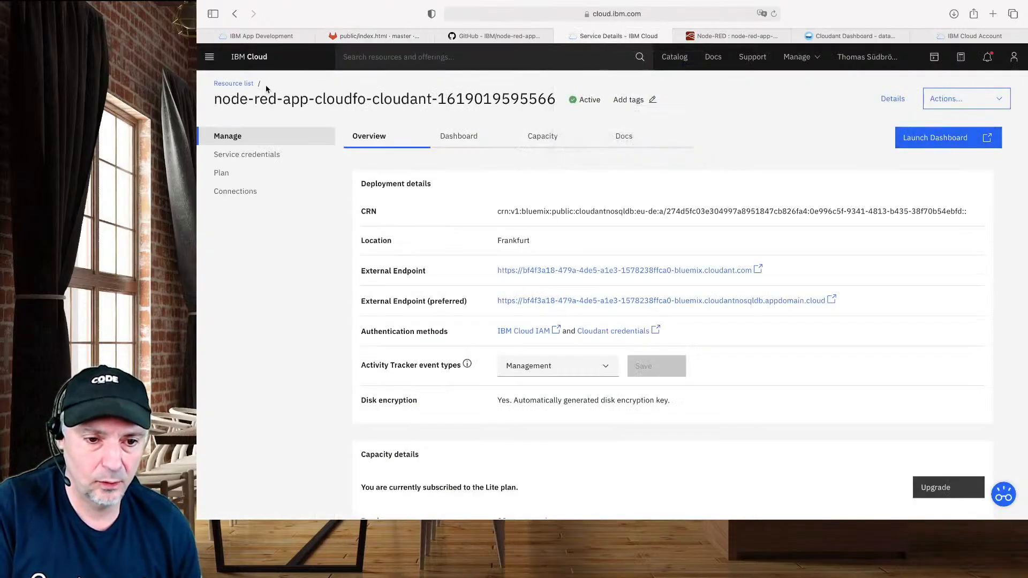
{"action": "left_click", "coordinate": [296, 36]}
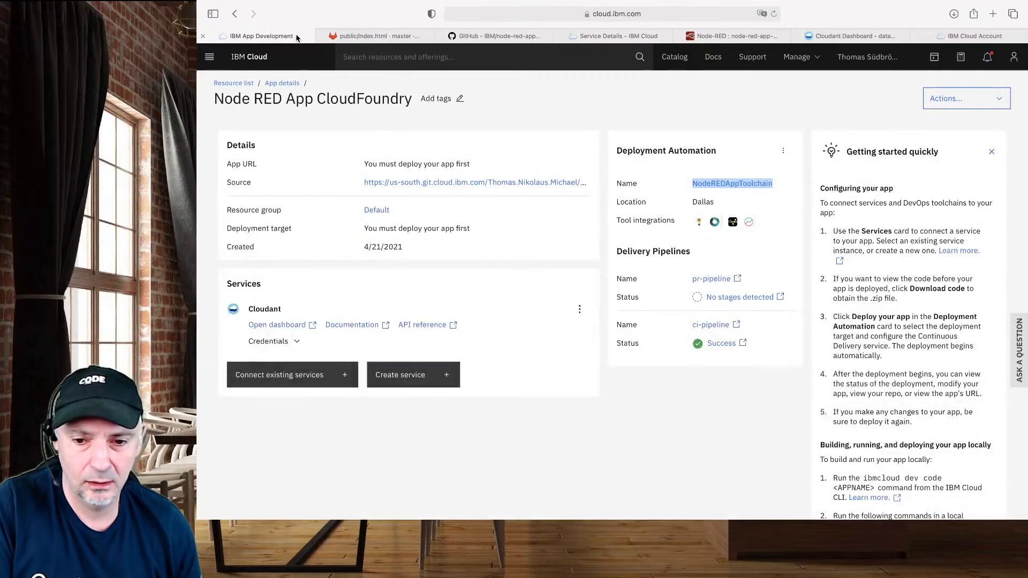
{"action": "left_click", "coordinate": [716, 327]}
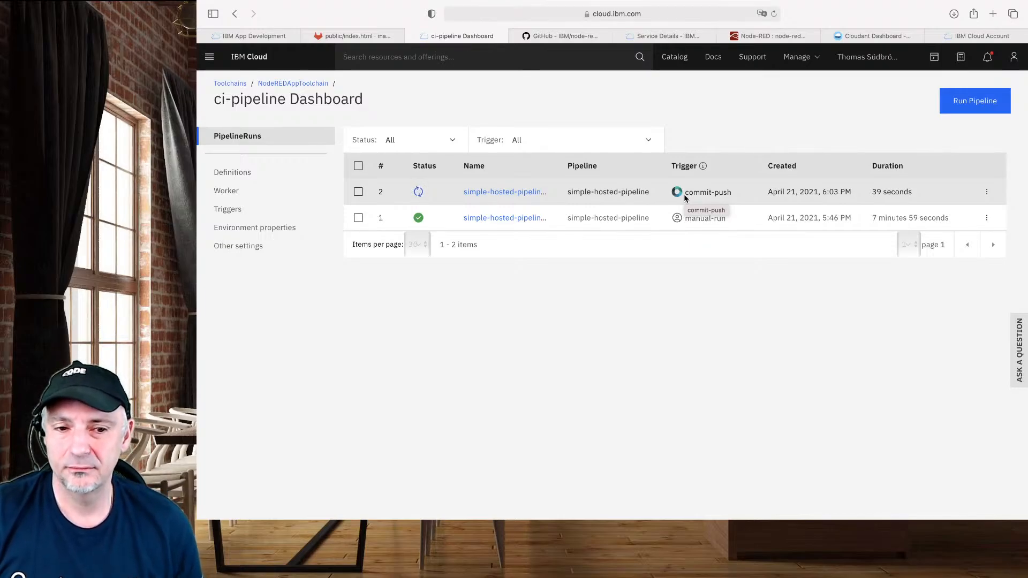
{"action": "left_click", "coordinate": [263, 35]}
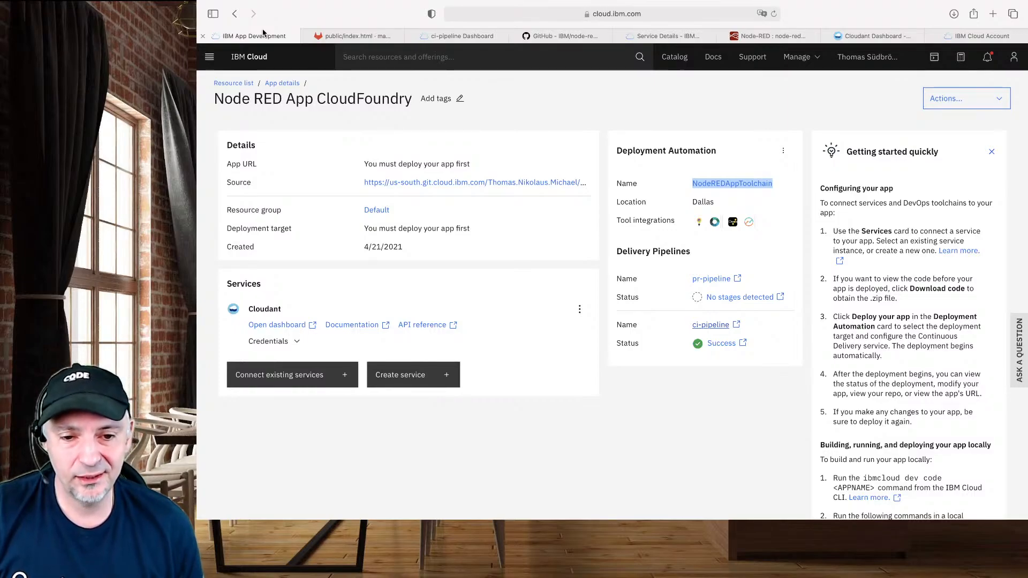